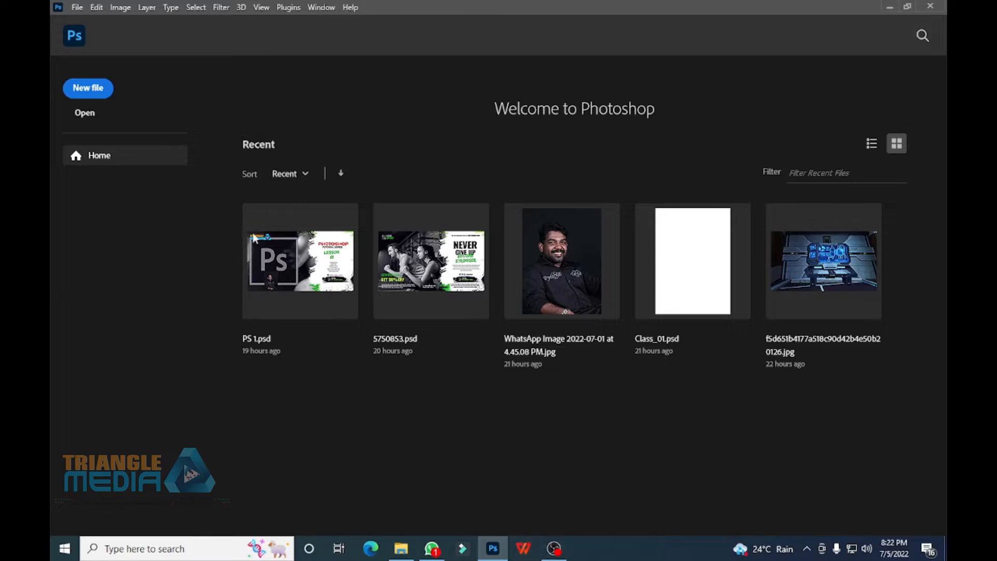
Start a new document from the A4 print preset and name it class_02.
{"action": "mouse_move", "coordinate": [554, 548]}
{"action": "left_click", "coordinate": [76, 9]}
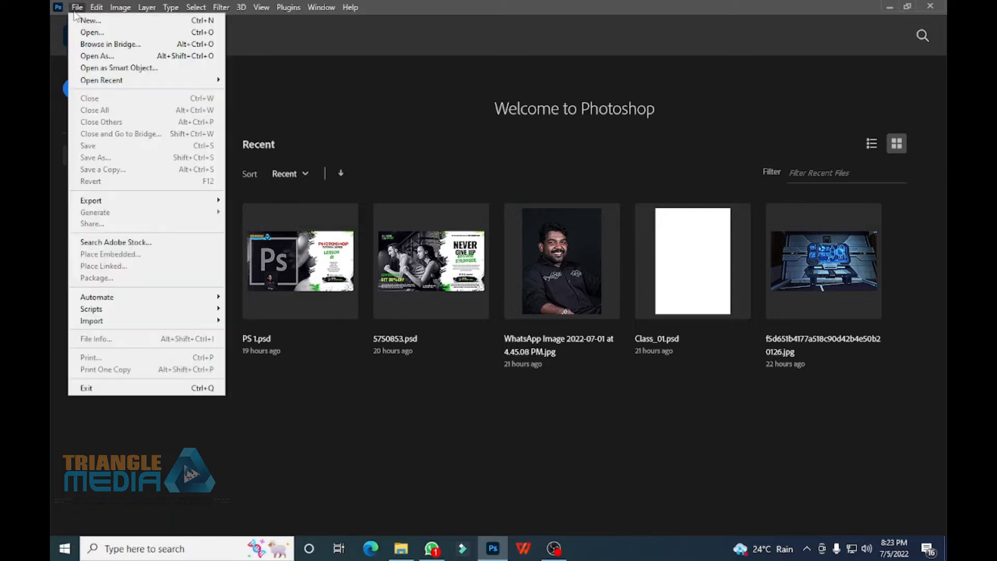
{"action": "left_click", "coordinate": [90, 20]}
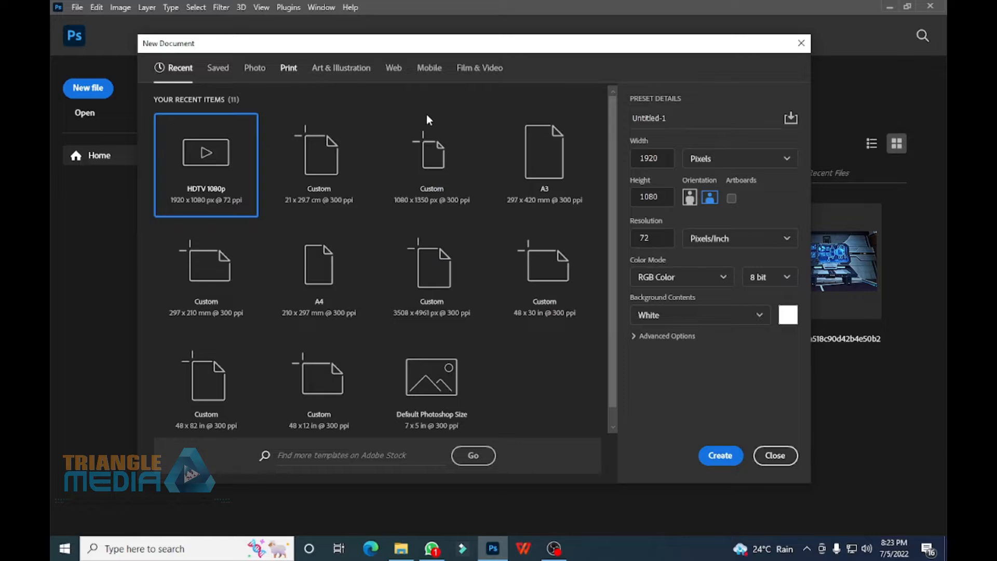
{"action": "left_click", "coordinate": [542, 153]}
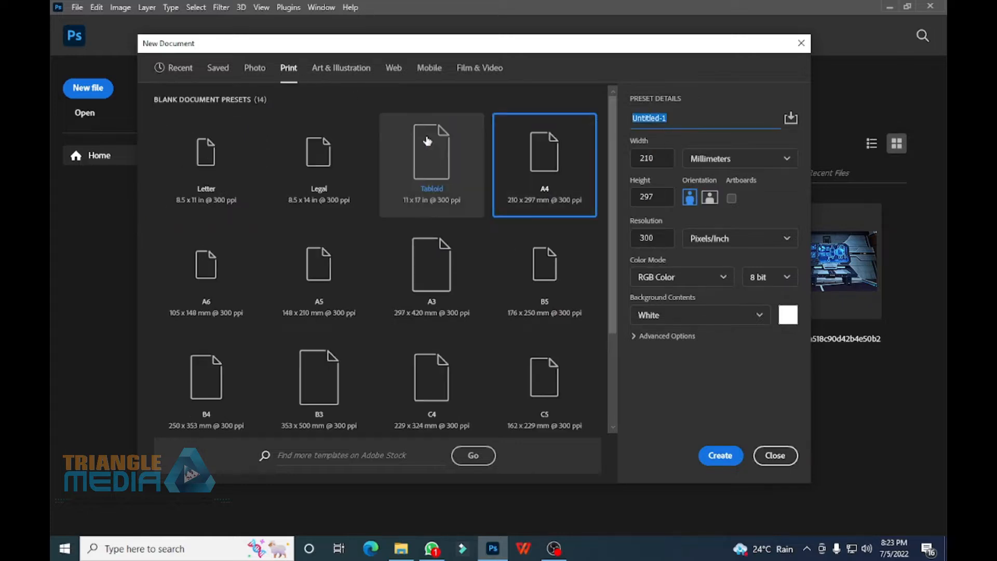
{"action": "type", "text": "cb"}
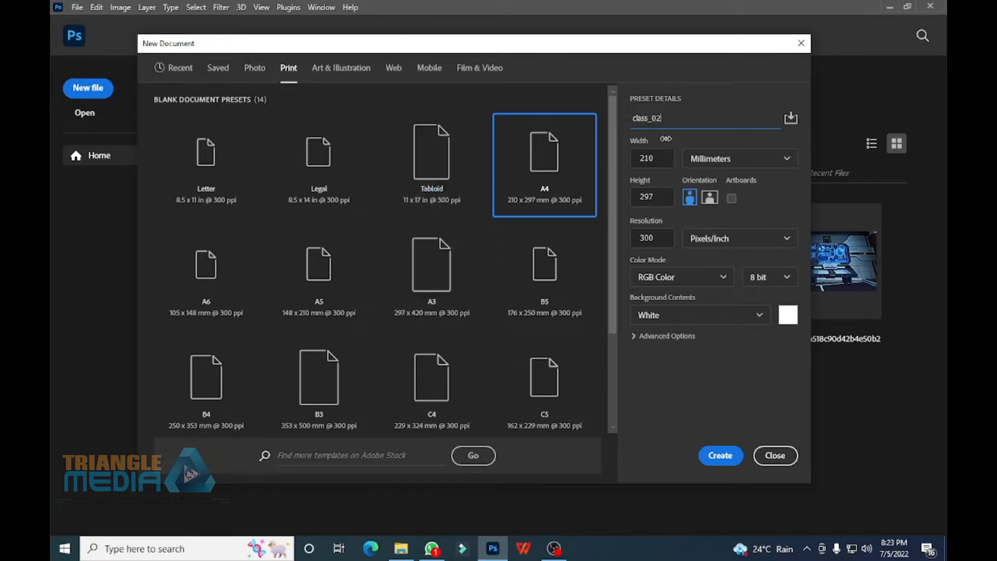
Set the document units to centimeters and the orientation to landscape, keep the resolution at 300 pixels/inch, and create the document.
{"action": "left_click", "coordinate": [710, 164]}
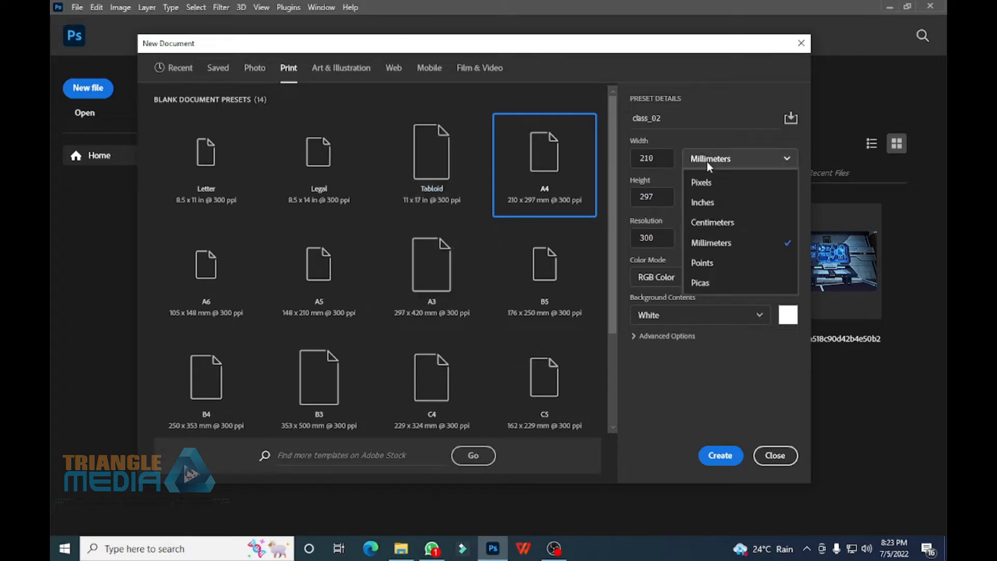
{"action": "left_click", "coordinate": [721, 225]}
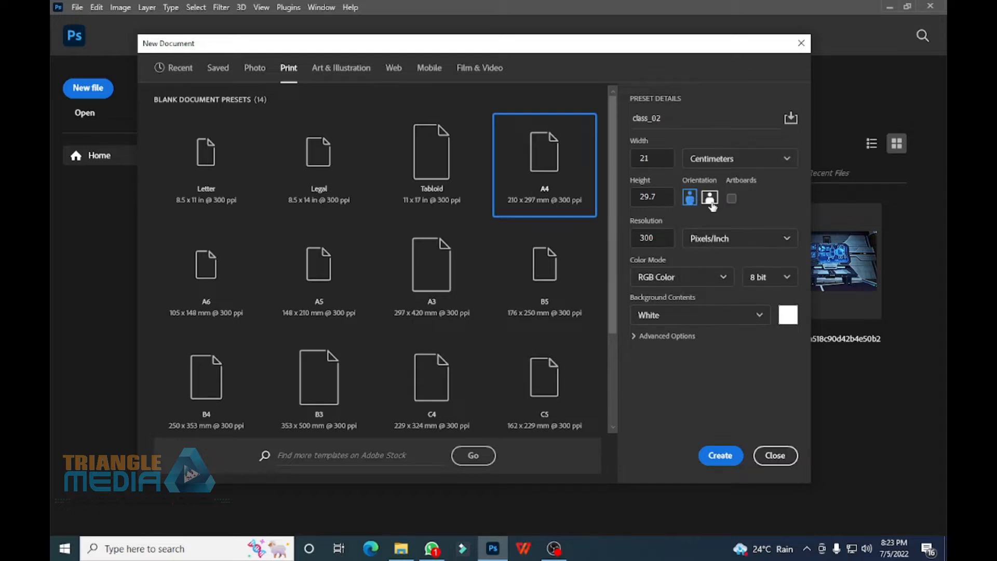
{"action": "left_click", "coordinate": [712, 203]}
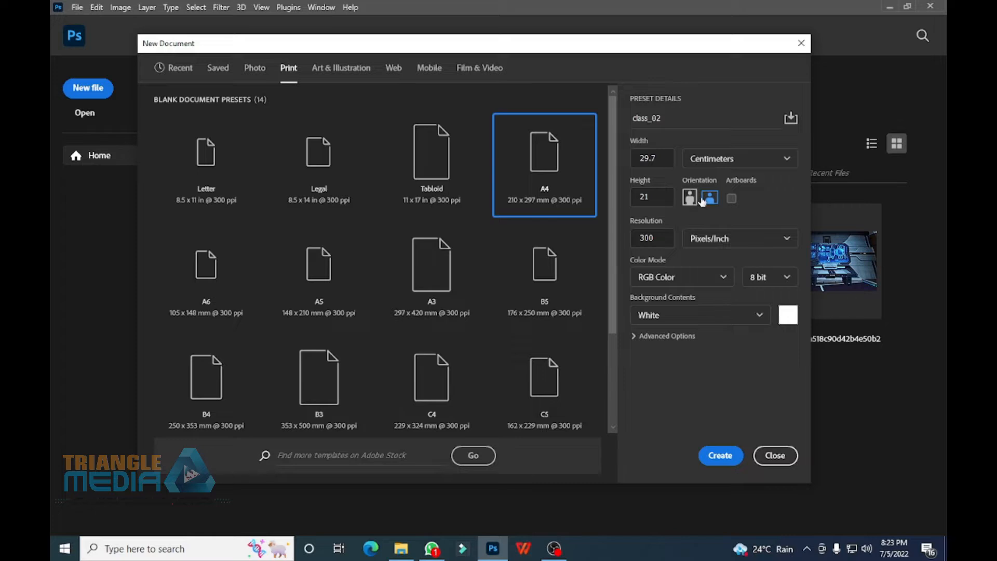
{"action": "left_click", "coordinate": [663, 240]}
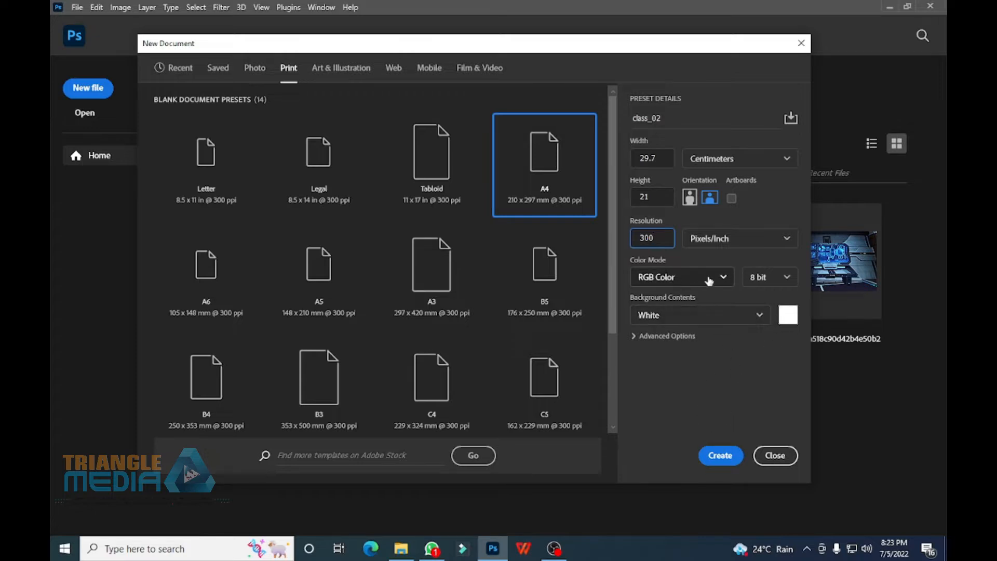
{"action": "left_click", "coordinate": [727, 457]}
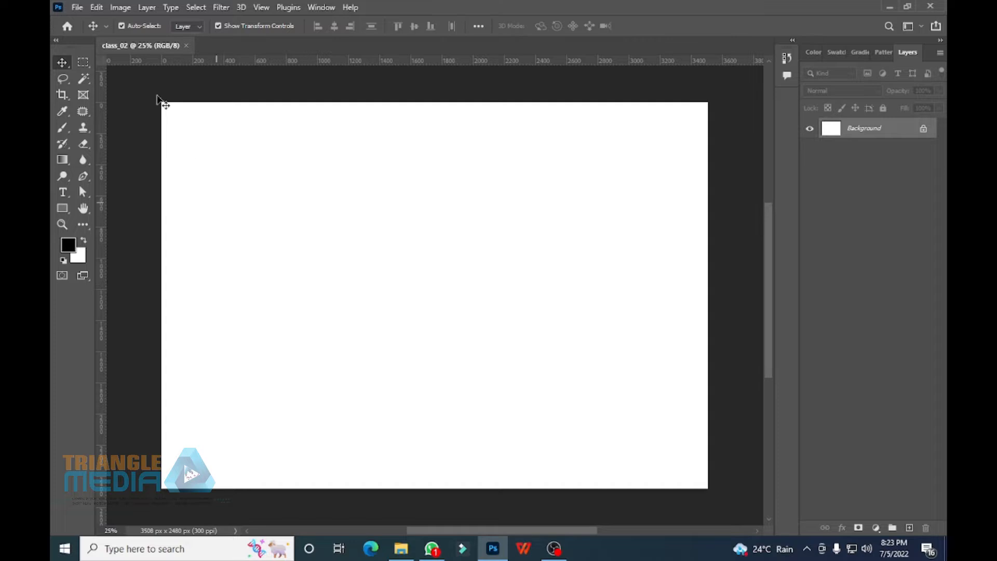
{"action": "left_click", "coordinate": [76, 13]}
{"action": "left_click", "coordinate": [99, 30]}
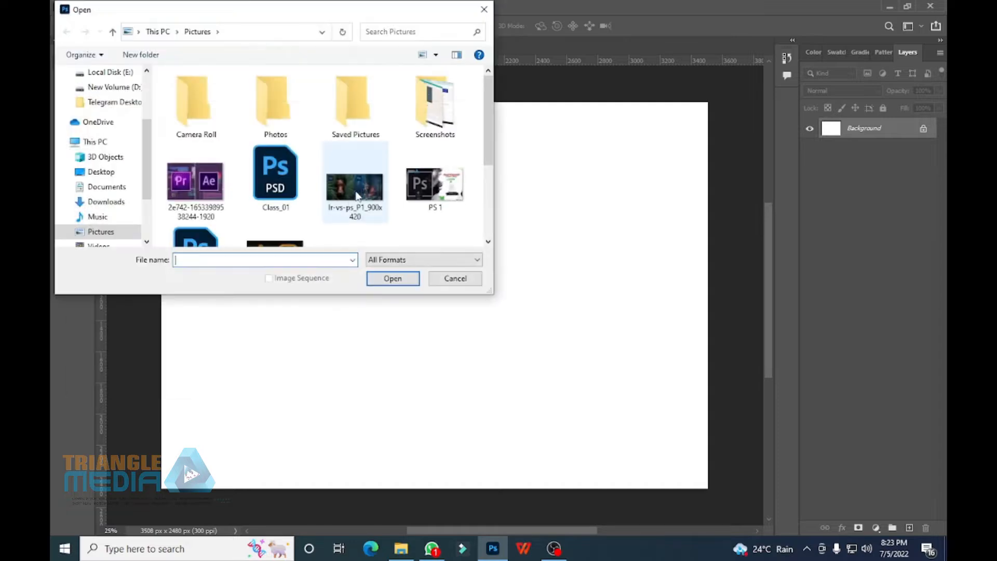
{"action": "scroll", "coordinate": [364, 193], "scroll_direction": "down", "scroll_amount": 2}
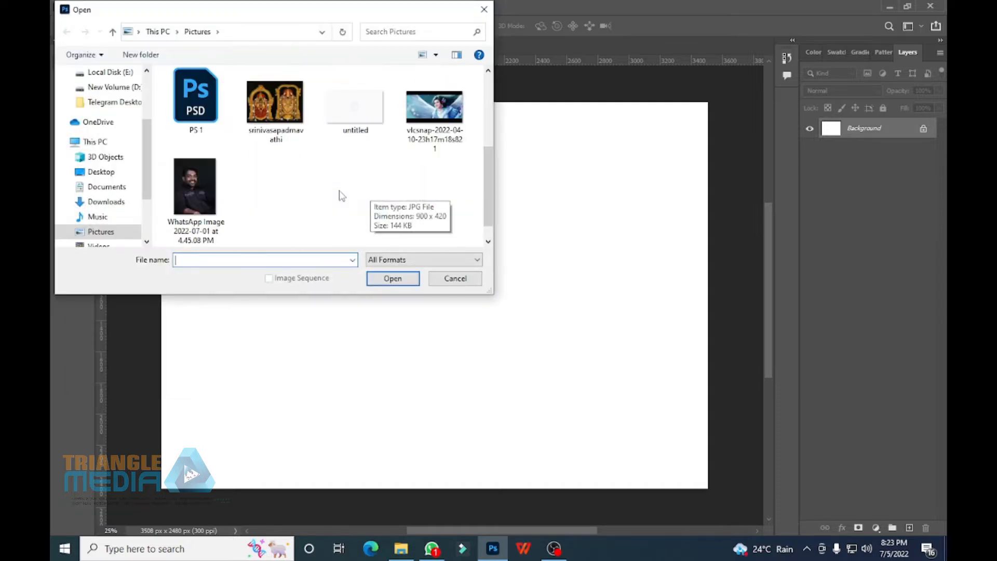
{"action": "left_click", "coordinate": [425, 114]}
{"action": "double_click", "coordinate": [424, 114]}
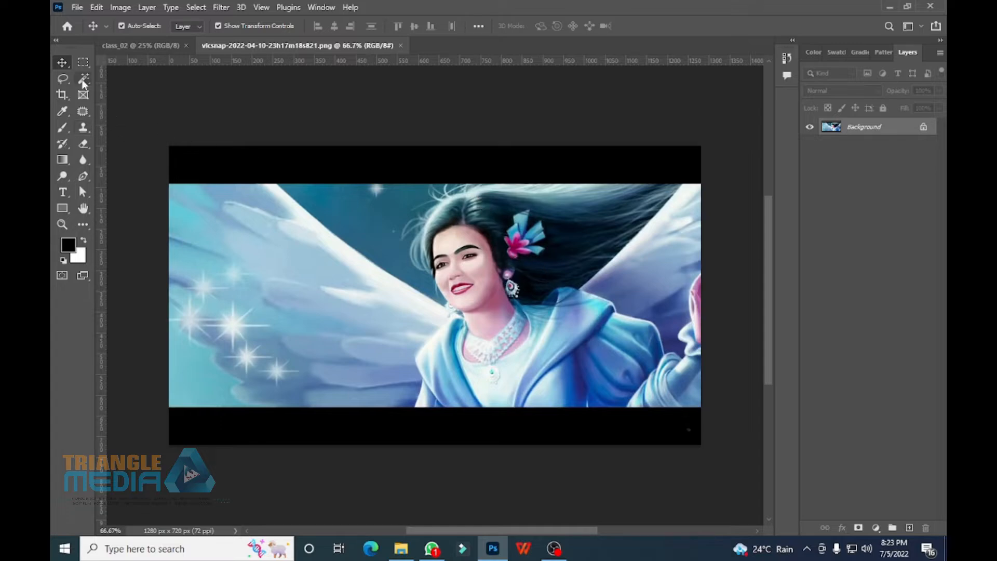
{"action": "left_click", "coordinate": [84, 86]}
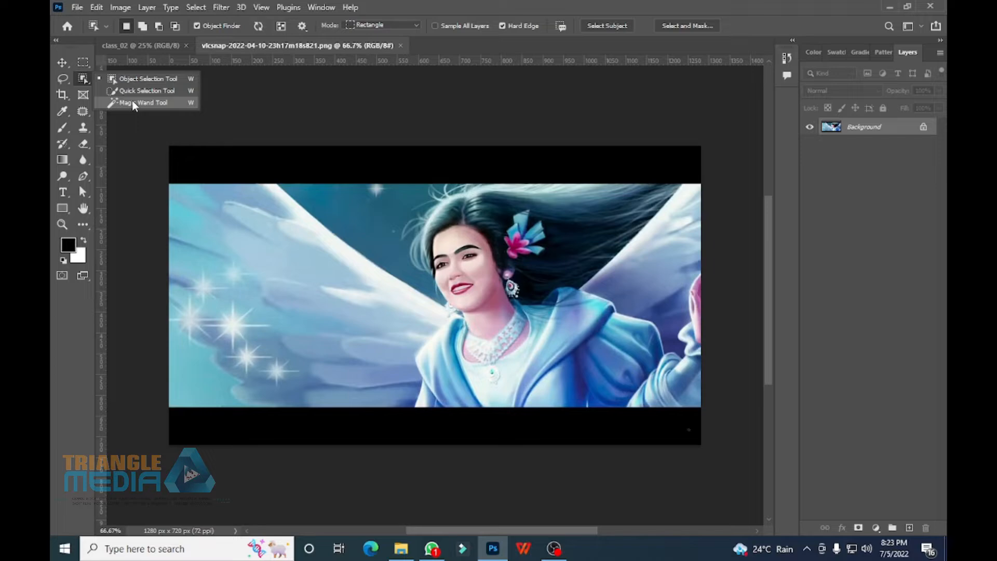
{"action": "key", "text": "Escape"}
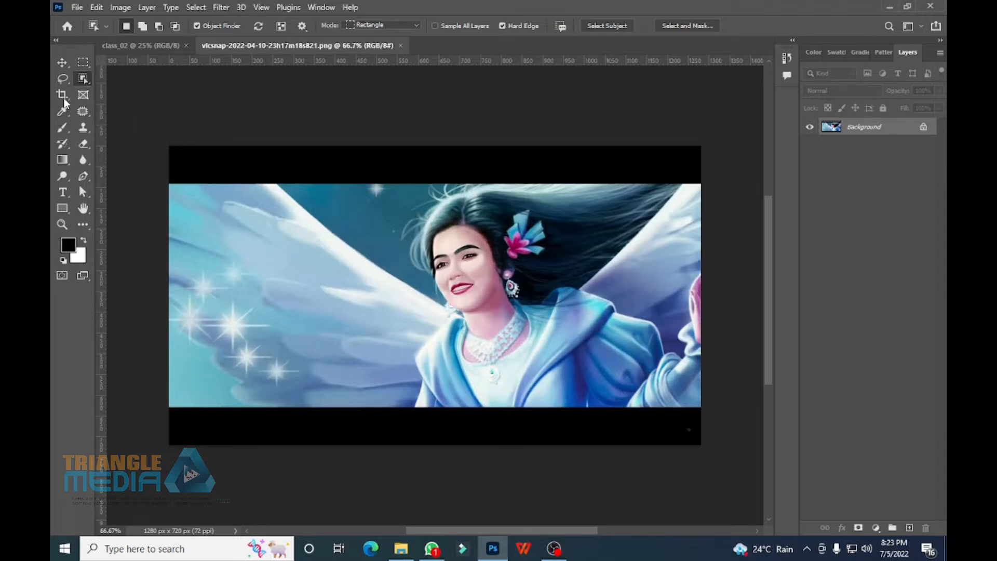
{"action": "key", "text": "shift+w"}
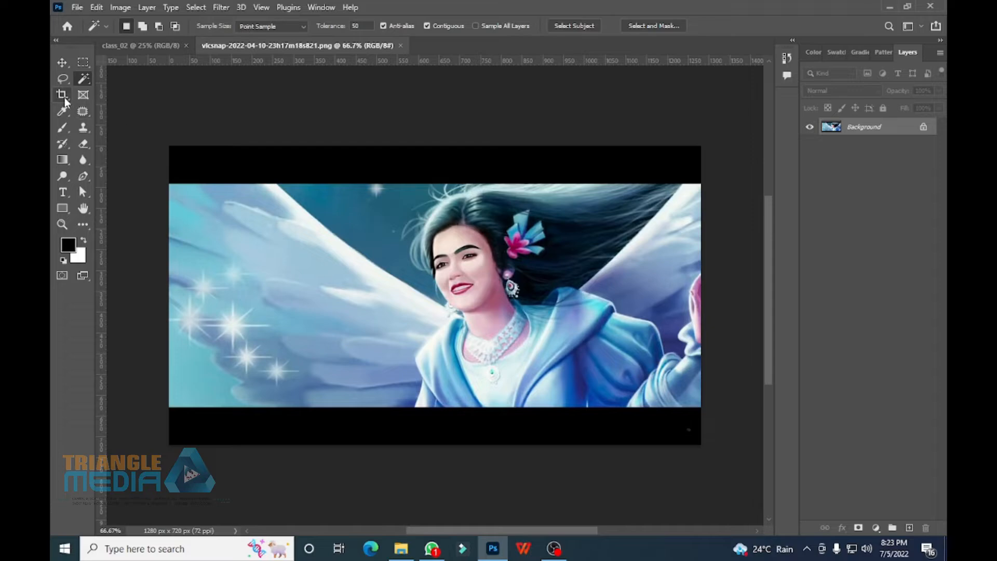
Try cropping the image to the woman's head and shoulders, about 389 × 459 px, and undo the crop.
{"action": "left_click", "coordinate": [67, 98]}
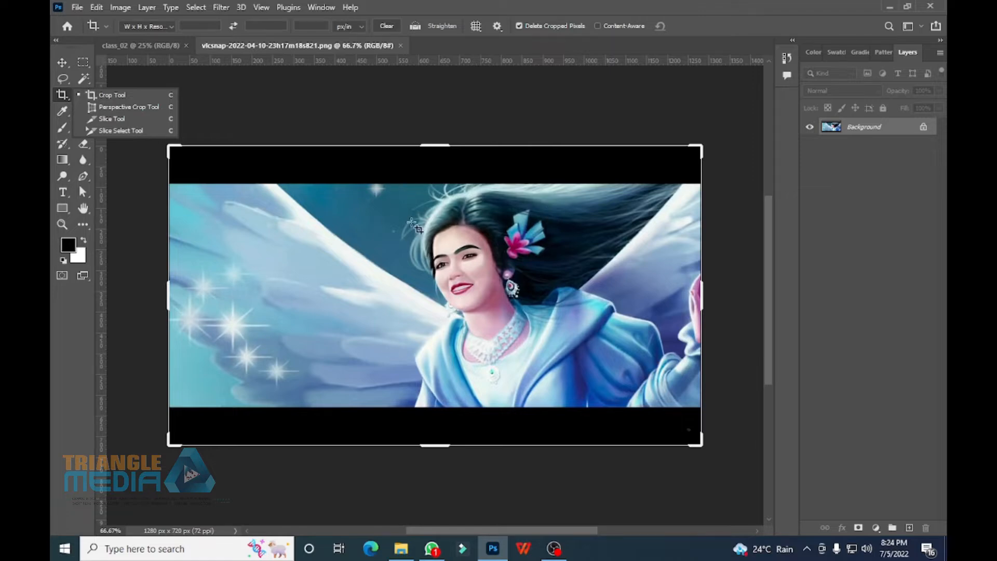
{"action": "left_click_drag", "start_coordinate": [404, 199], "coordinate": [567, 390]}
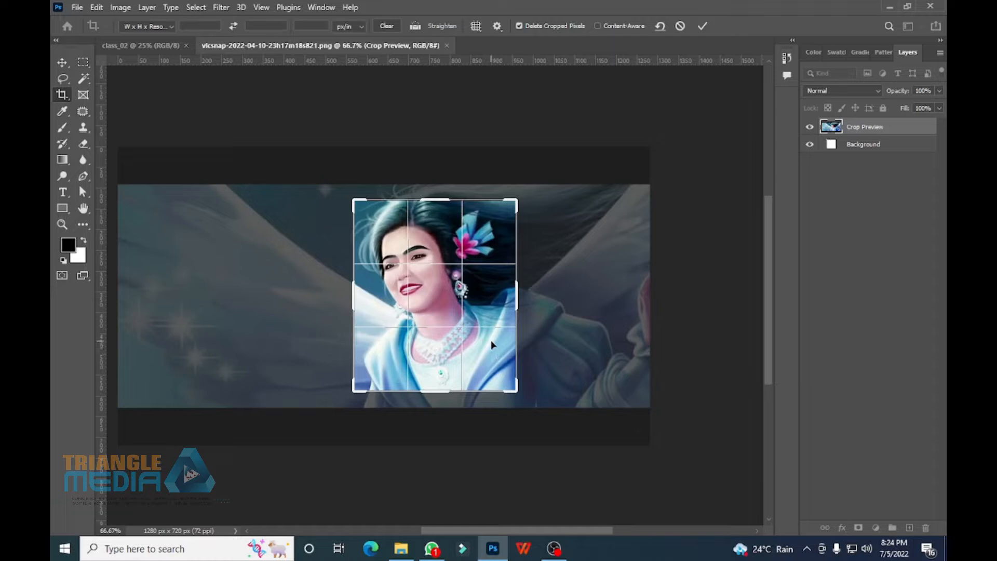
{"action": "key", "text": "Return"}
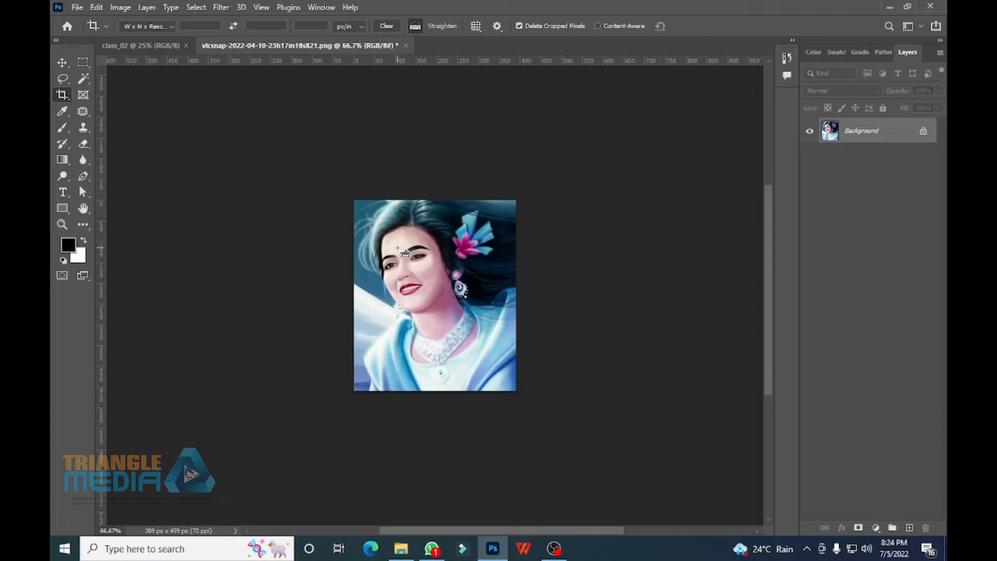
{"action": "key", "text": "ctrl+z"}
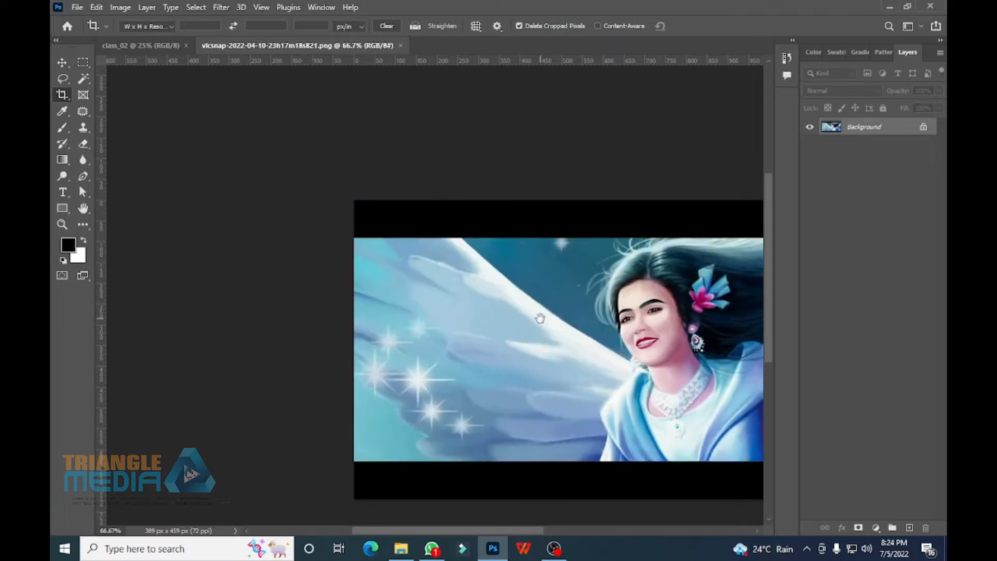
Extend the canvas beyond the image on all four sides with the Crop tool to about 1490 × 843 px, leaving a white border.
{"action": "left_click_drag", "start_coordinate": [541, 318], "coordinate": [345, 259]}
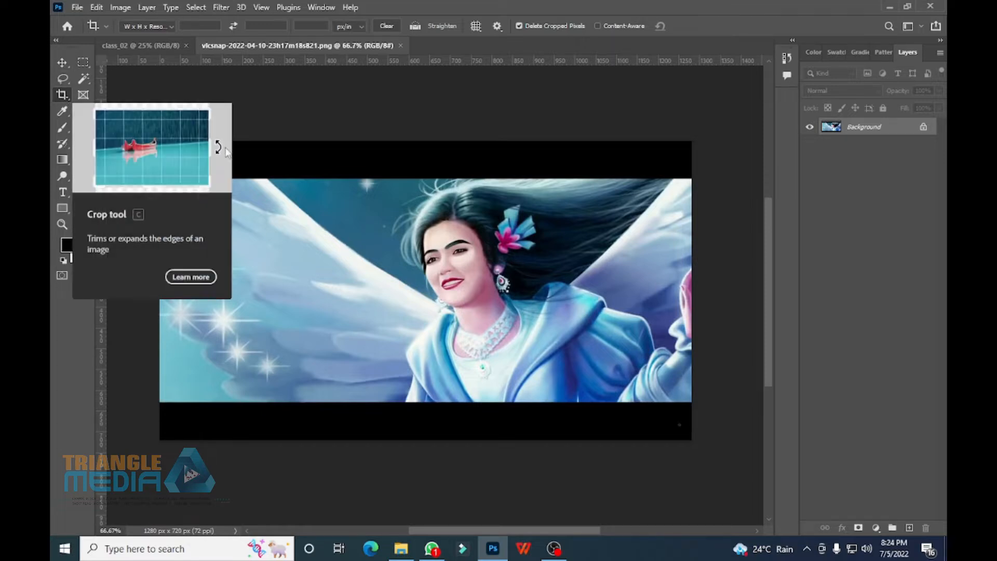
{"action": "left_click_drag", "start_coordinate": [160, 141], "coordinate": [696, 447]}
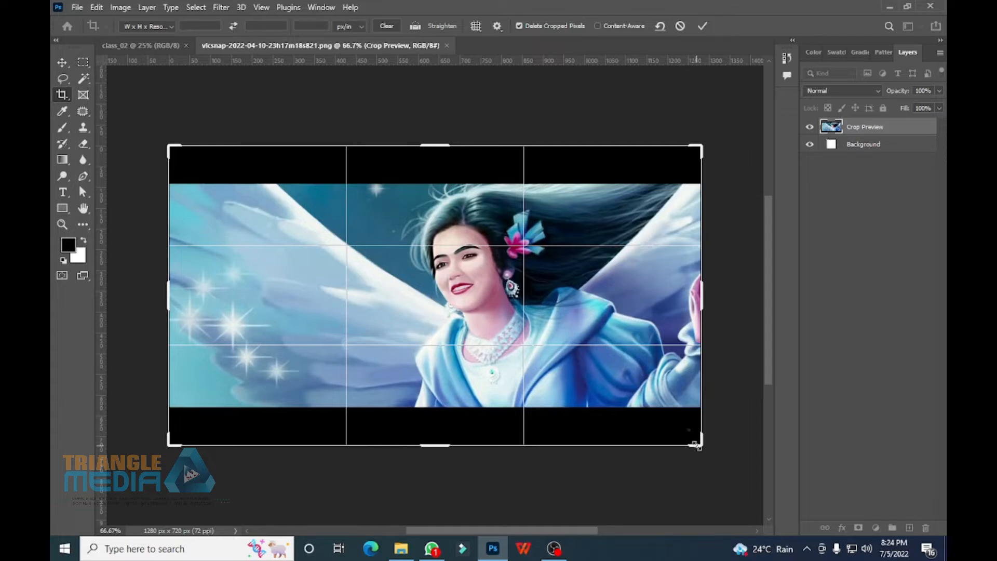
{"action": "left_click_drag", "start_coordinate": [695, 445], "coordinate": [723, 457]}
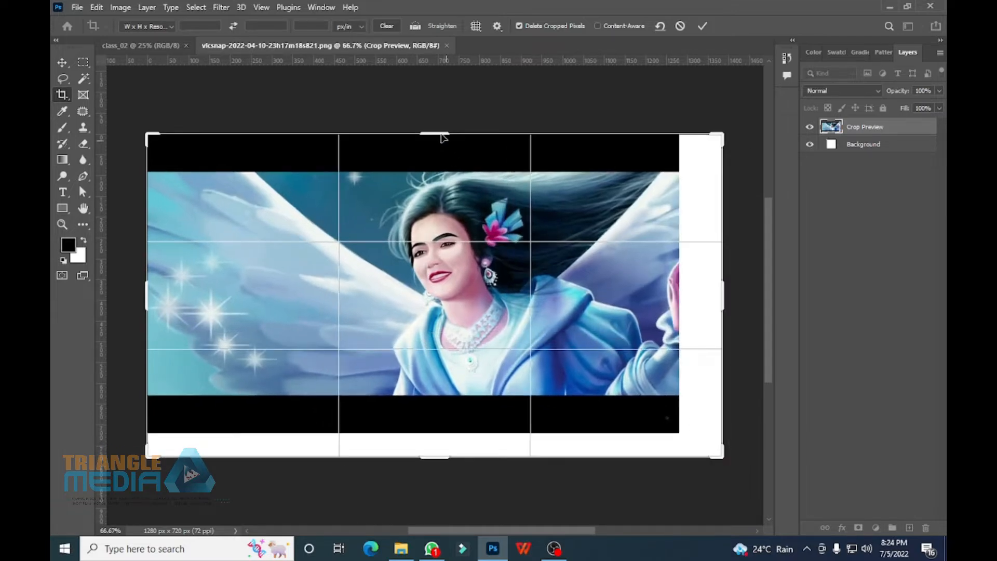
{"action": "left_click_drag", "start_coordinate": [443, 136], "coordinate": [443, 118]}
{"action": "left_click_drag", "start_coordinate": [144, 292], "coordinate": [126, 292]}
{"action": "double_click", "coordinate": [337, 290]}
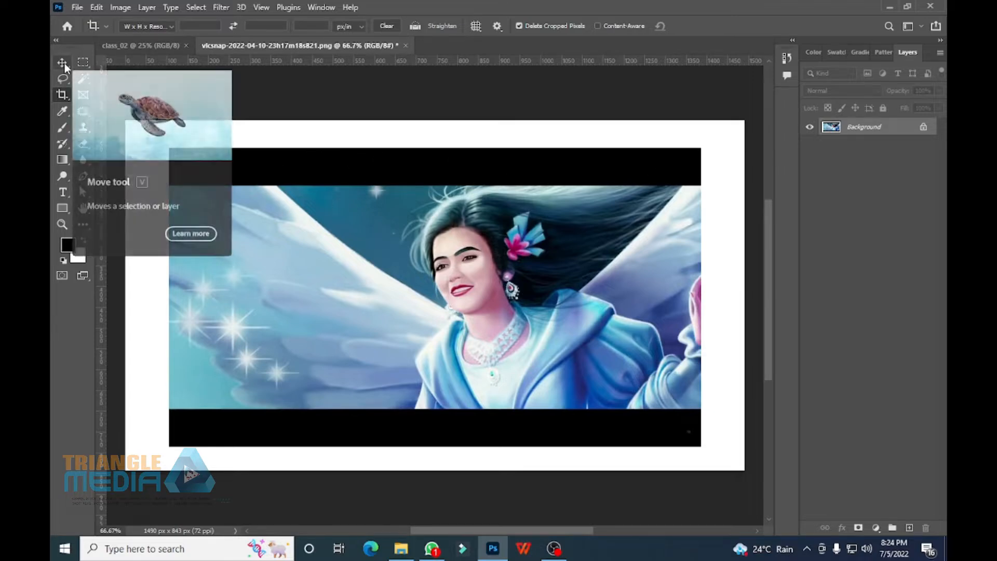
Try a perspective crop around the woman's face, with the upper corners pulled inward into a trapezoid, and undo it.
{"action": "right_click", "coordinate": [61, 96]}
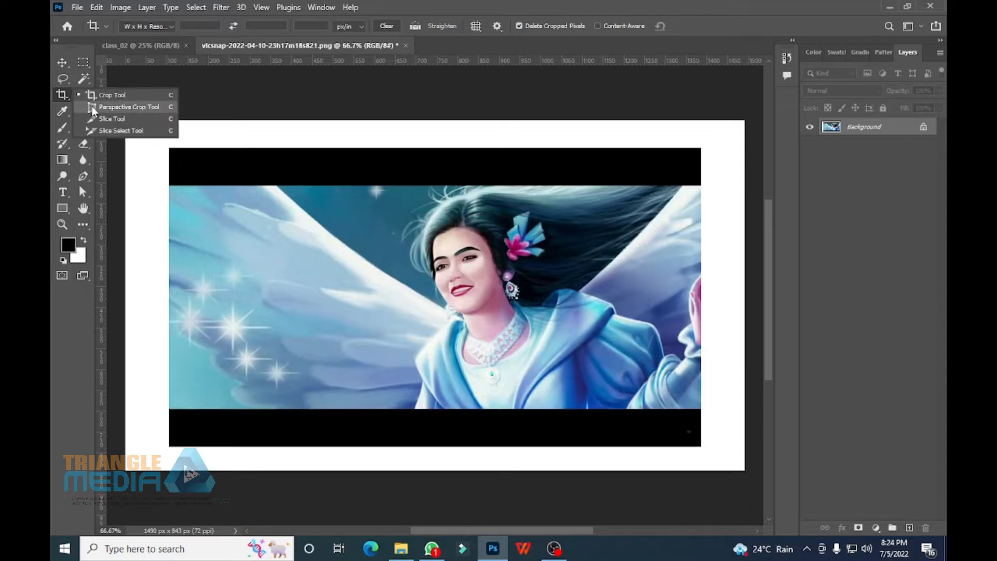
{"action": "left_click", "coordinate": [112, 107]}
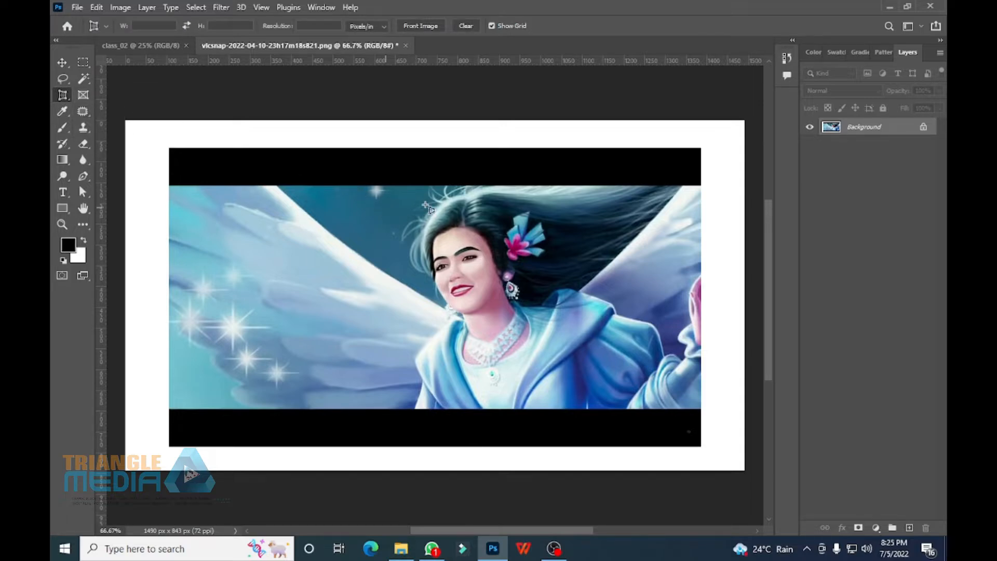
{"action": "left_click_drag", "start_coordinate": [402, 197], "coordinate": [551, 389]}
{"action": "left_click_drag", "start_coordinate": [404, 199], "coordinate": [472, 209]}
{"action": "left_click_drag", "start_coordinate": [544, 199], "coordinate": [471, 216]}
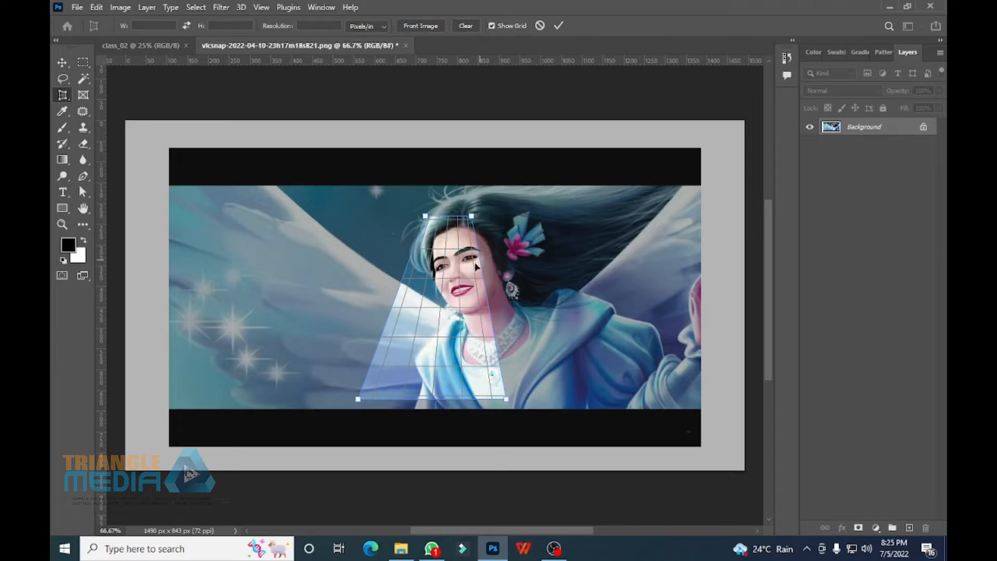
{"action": "key", "text": "Return"}
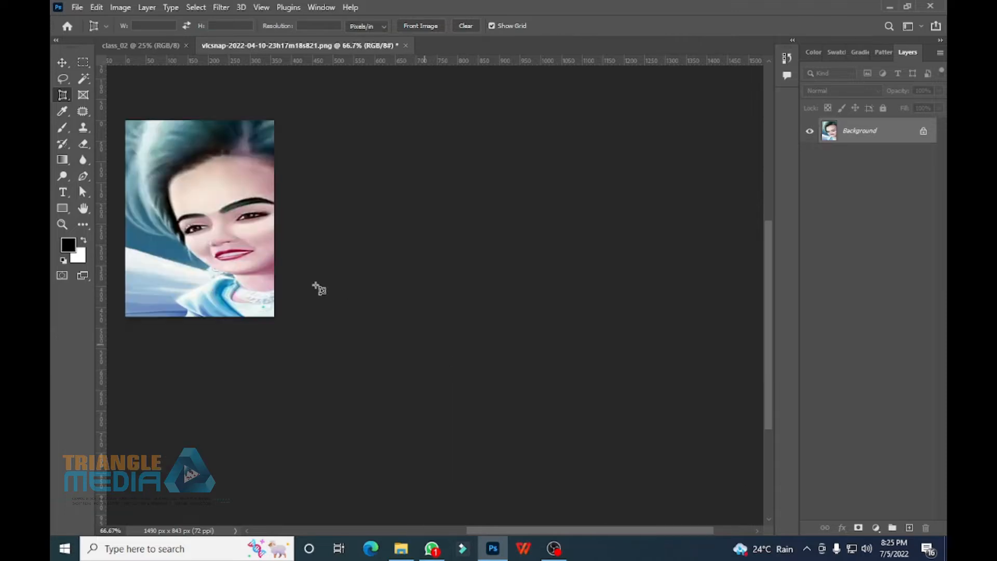
{"action": "left_click_drag", "start_coordinate": [314, 287], "coordinate": [566, 390]}
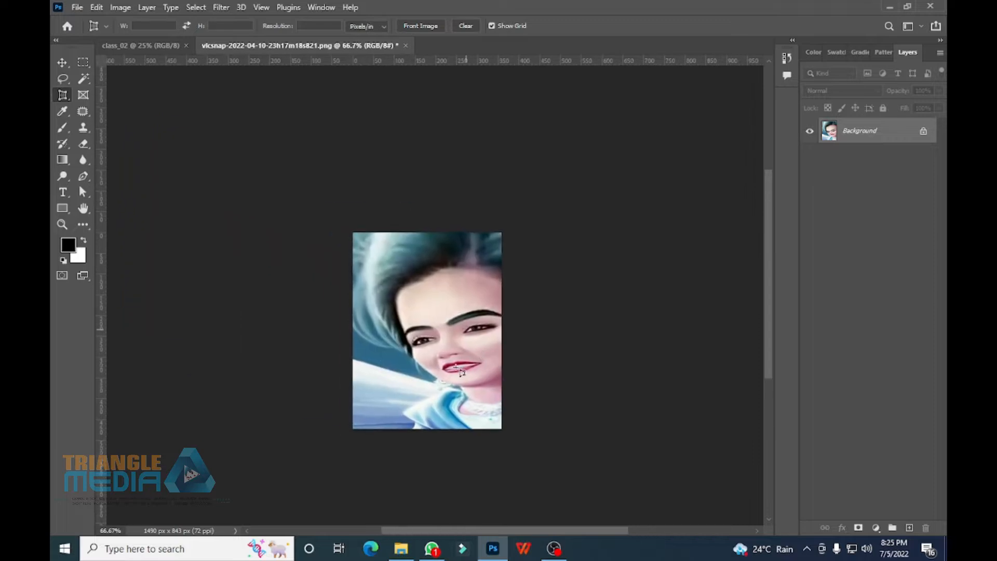
{"action": "key", "text": "ctrl+z"}
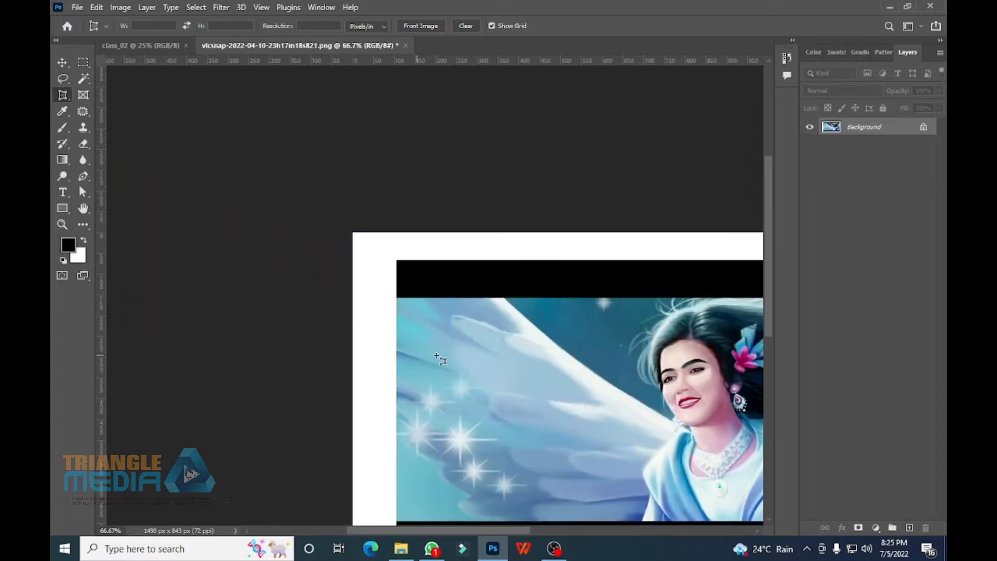
Draw two tall vertical slices, over the left wing and the woman's face, and a wide horizontal slice across the middle of the image.
{"action": "left_click_drag", "start_coordinate": [602, 374], "coordinate": [369, 232]}
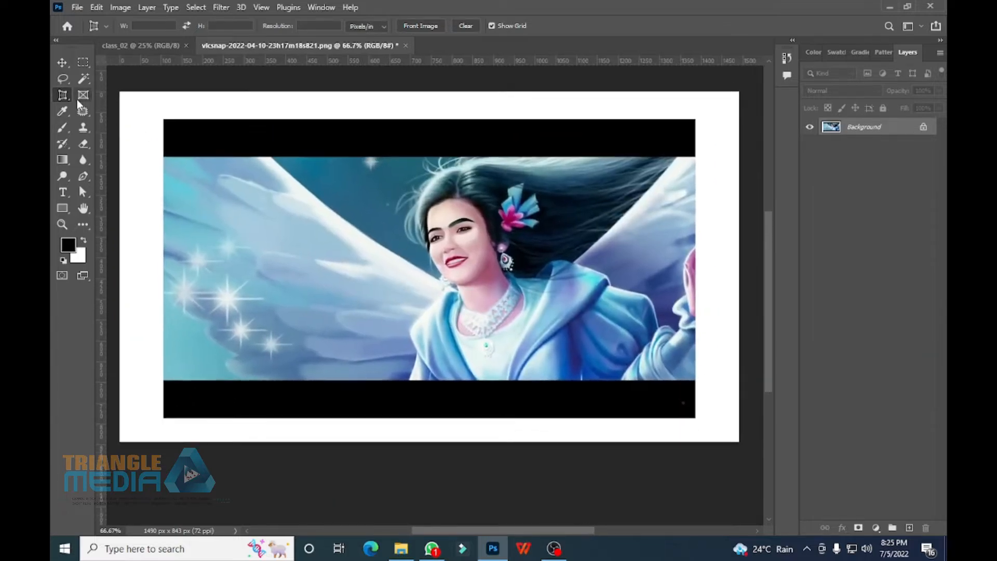
{"action": "right_click", "coordinate": [63, 95]}
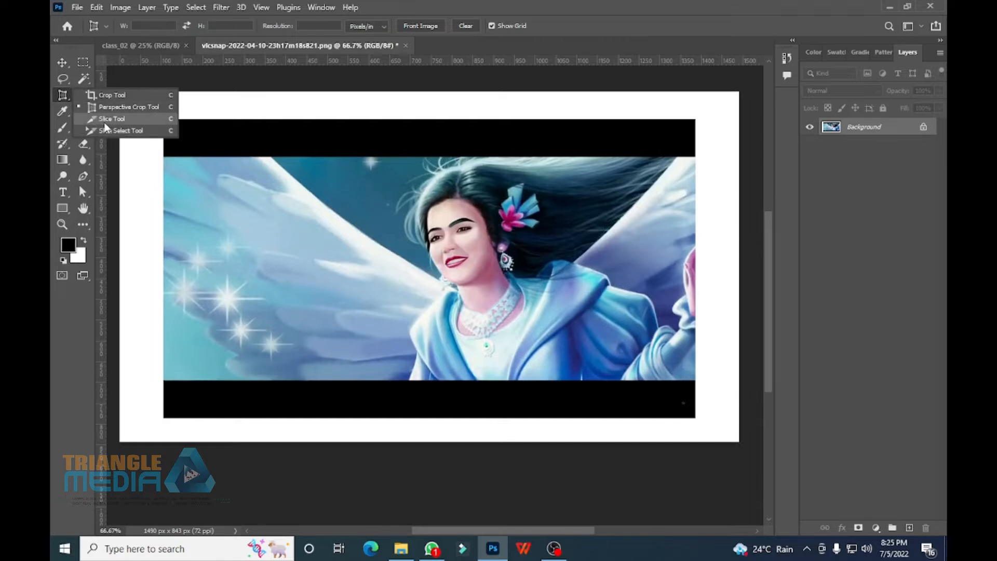
{"action": "left_click", "coordinate": [105, 122]}
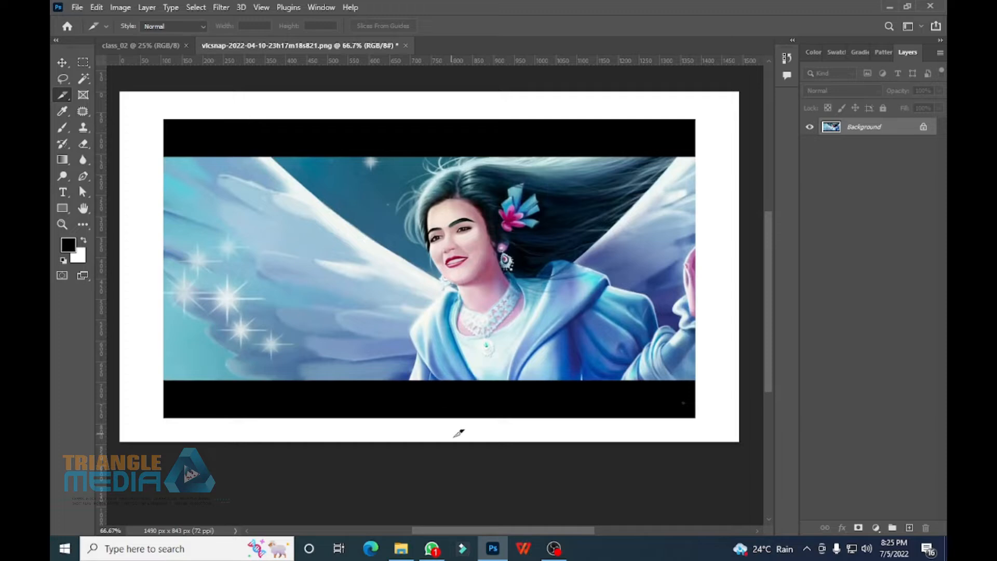
{"action": "left_click_drag", "start_coordinate": [217, 93], "coordinate": [337, 430]}
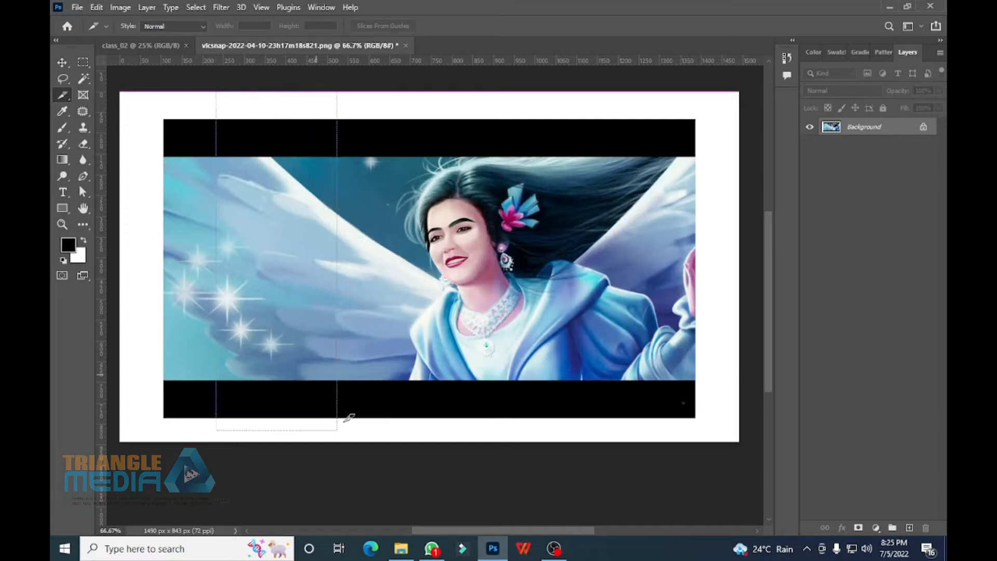
{"action": "left_click_drag", "start_coordinate": [457, 91], "coordinate": [545, 429]}
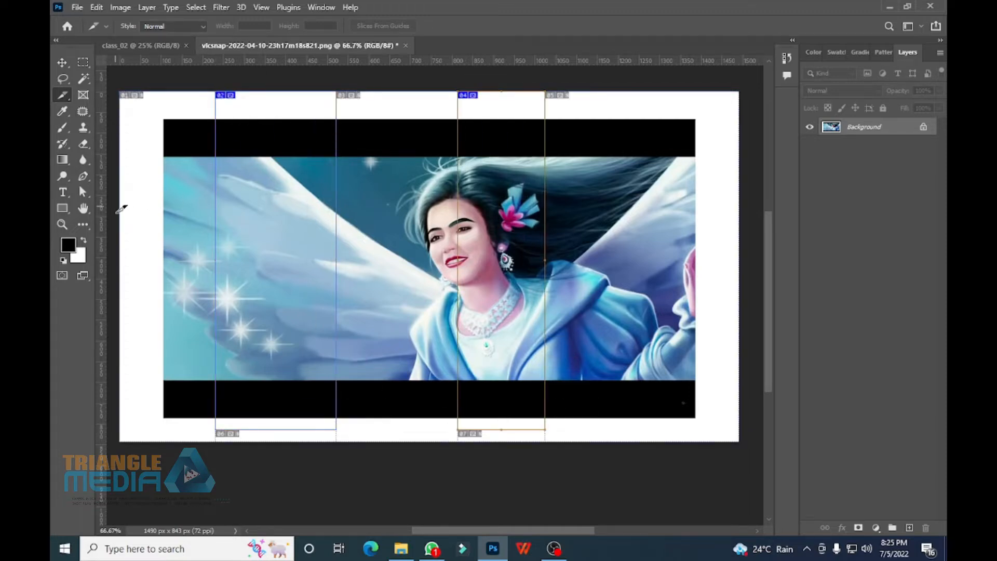
{"action": "left_click_drag", "start_coordinate": [120, 209], "coordinate": [728, 312]}
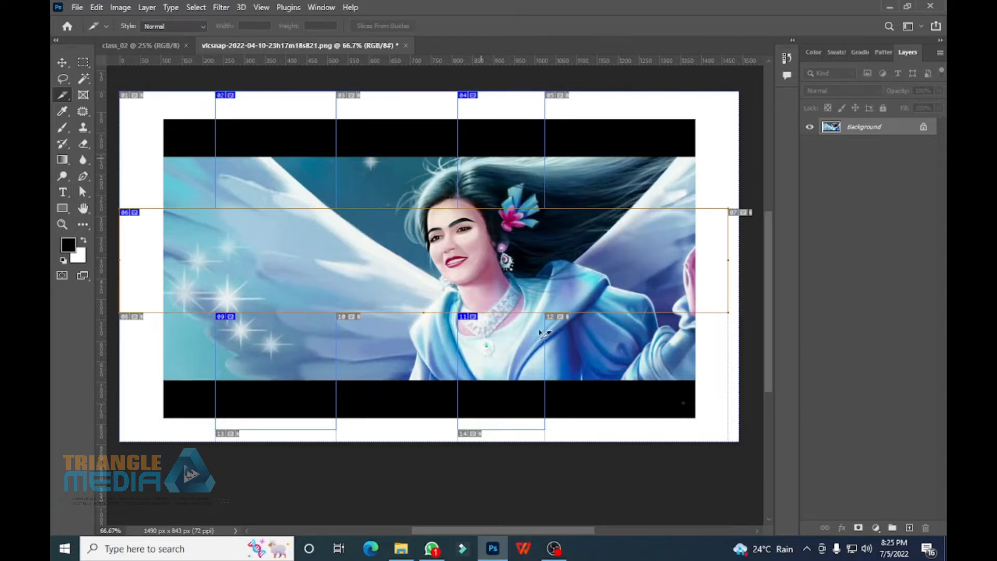
Save all slices for the web as High-quality JPEG images at quality 60 to the Desktop.
{"action": "left_click", "coordinate": [78, 8]}
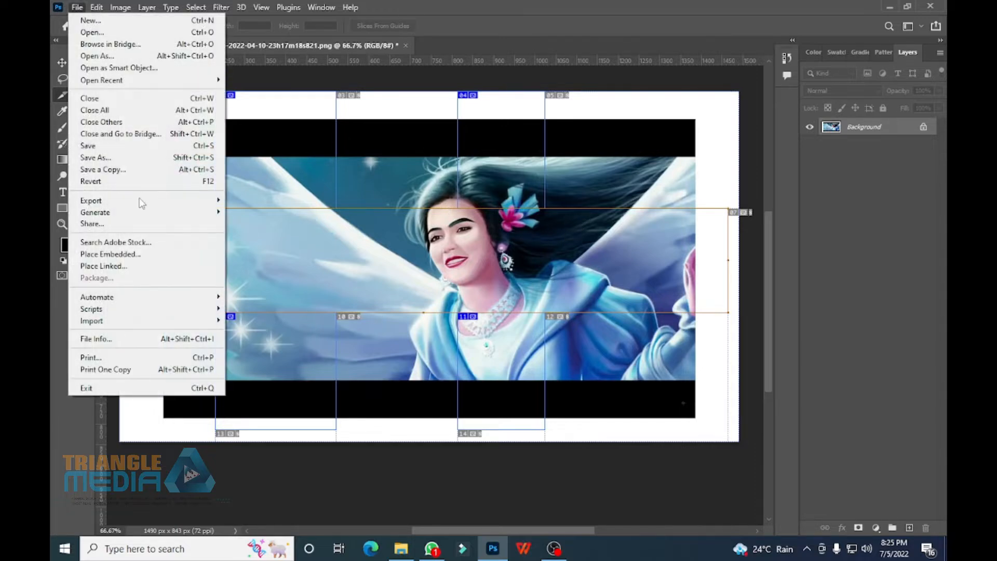
{"action": "mouse_move", "coordinate": [152, 202]}
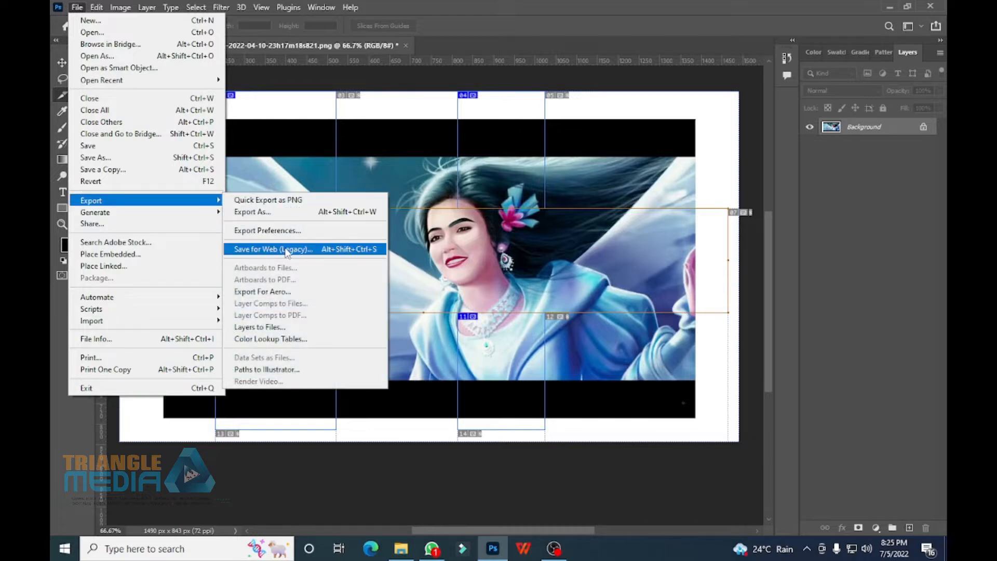
{"action": "left_click", "coordinate": [357, 253]}
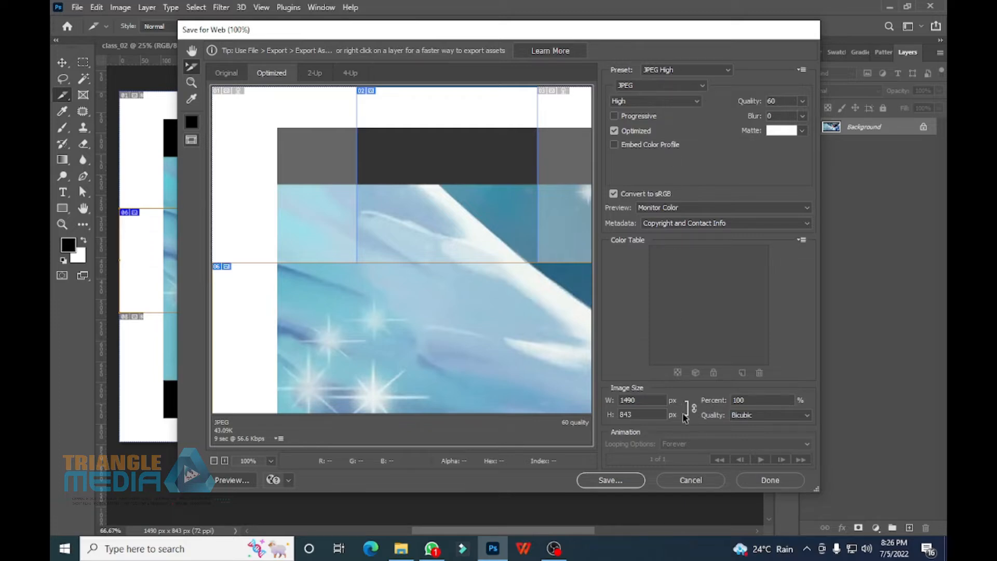
{"action": "left_click", "coordinate": [629, 486]}
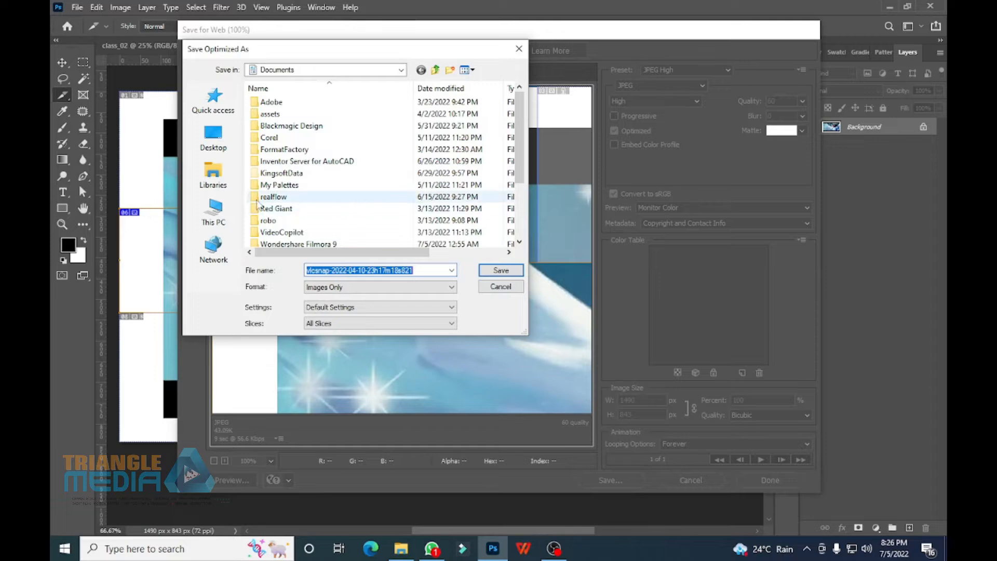
{"action": "left_click", "coordinate": [223, 151]}
{"action": "scroll", "coordinate": [436, 237], "scroll_direction": "down", "scroll_amount": 5}
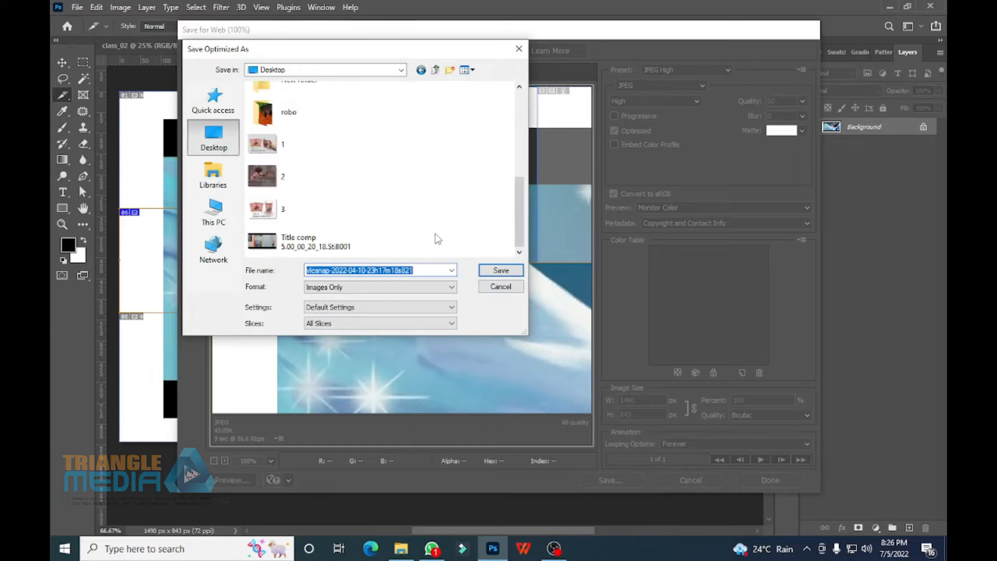
{"action": "scroll", "coordinate": [438, 236], "scroll_direction": "up", "scroll_amount": 5}
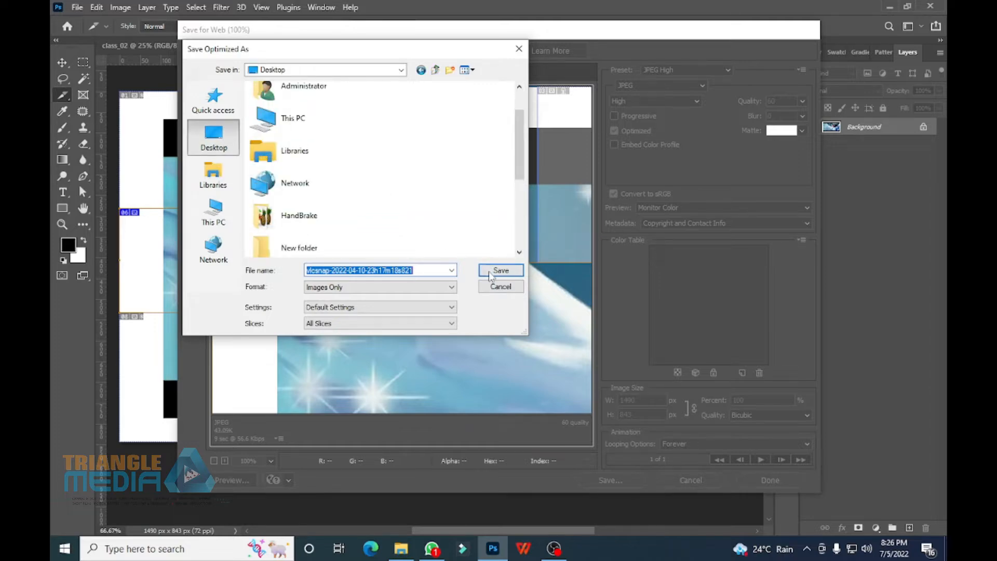
{"action": "left_click", "coordinate": [498, 270]}
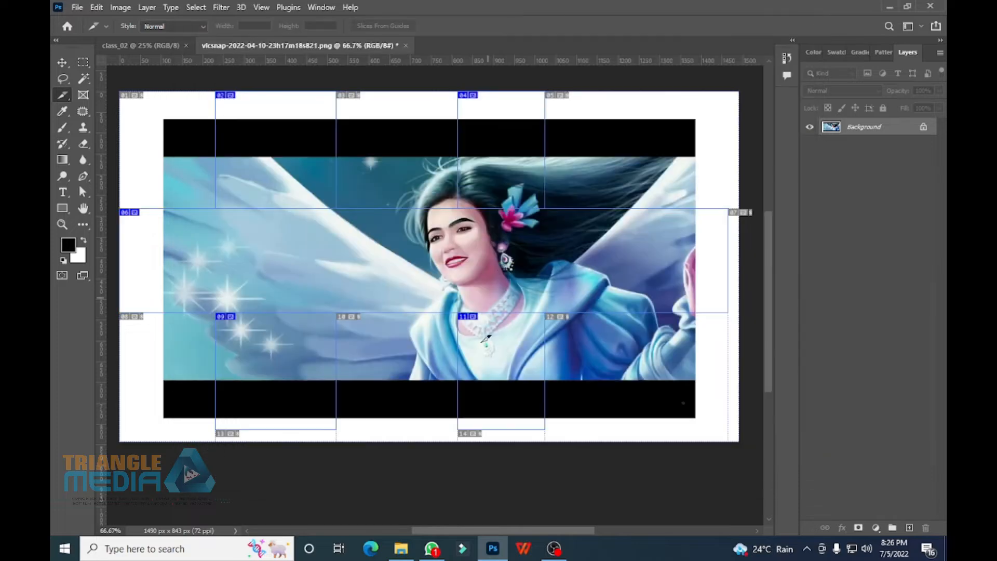
Examine the exported slice files in the Desktop's images folder, and return to Photoshop.
{"action": "left_click", "coordinate": [402, 548]}
{"action": "left_click", "coordinate": [96, 145]}
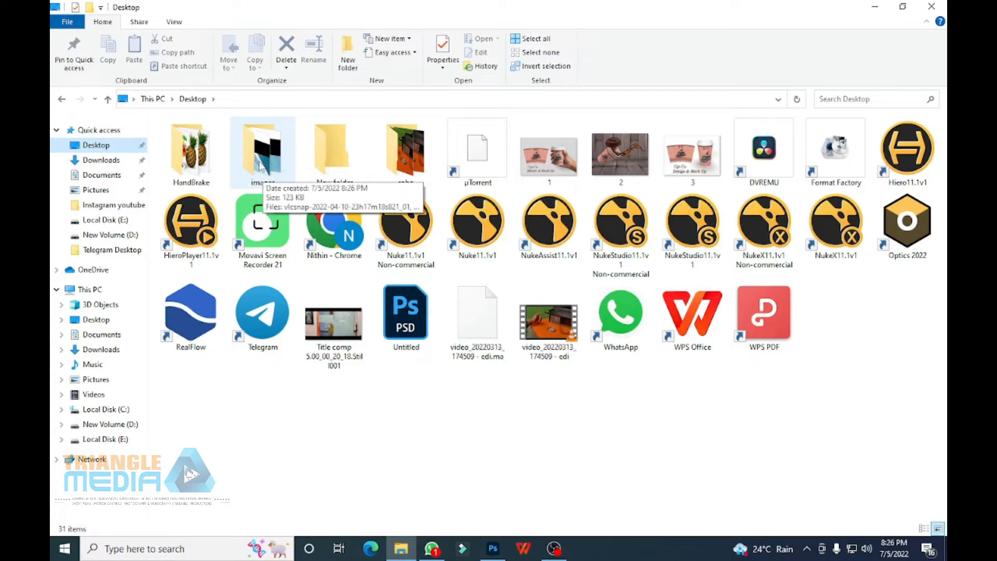
{"action": "double_click", "coordinate": [272, 169]}
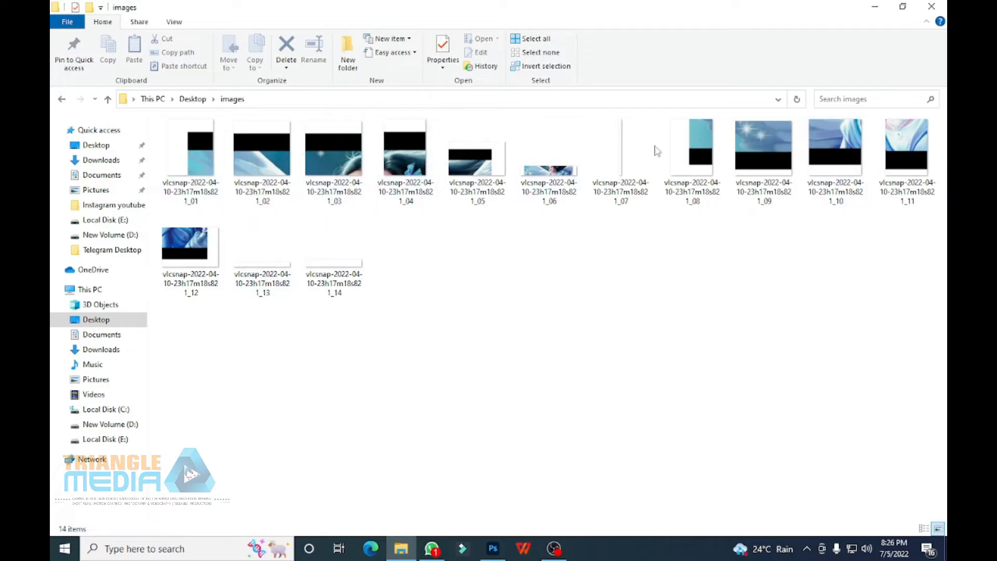
{"action": "left_click", "coordinate": [493, 549]}
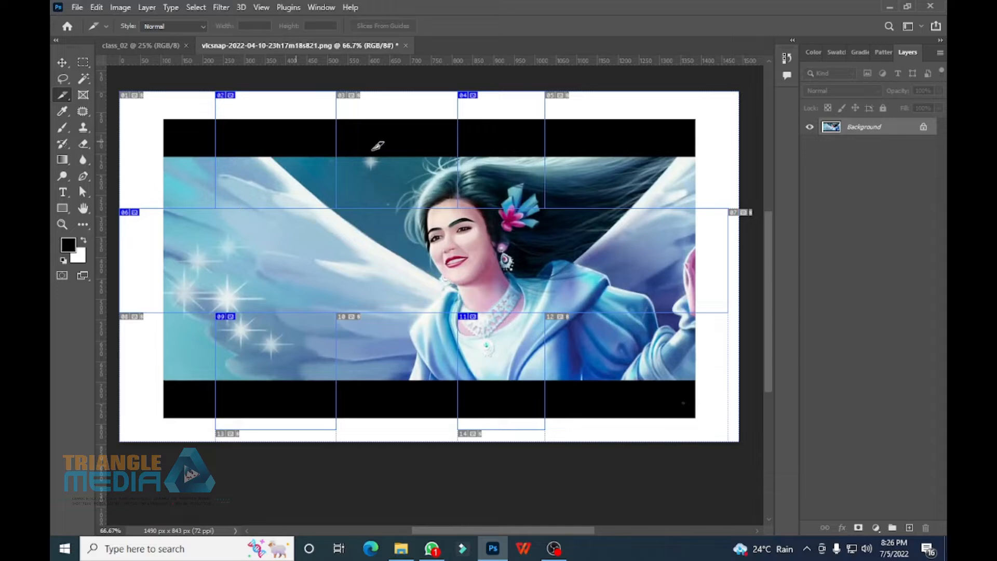
Widen the tall slice over the left wing toward the woman's face with the Slice Select tool.
{"action": "right_click", "coordinate": [62, 95]}
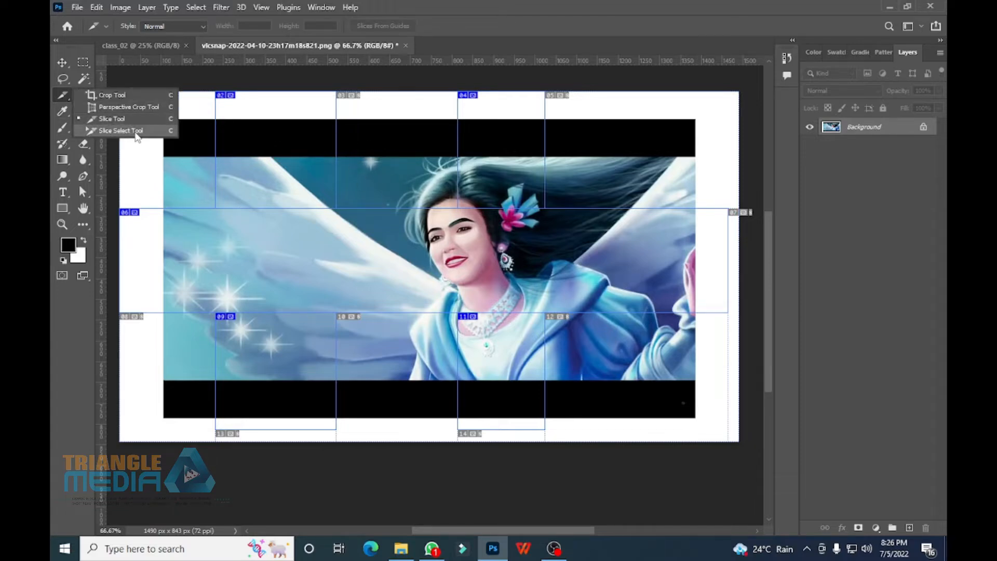
{"action": "left_click", "coordinate": [138, 130]}
{"action": "left_click", "coordinate": [262, 161]}
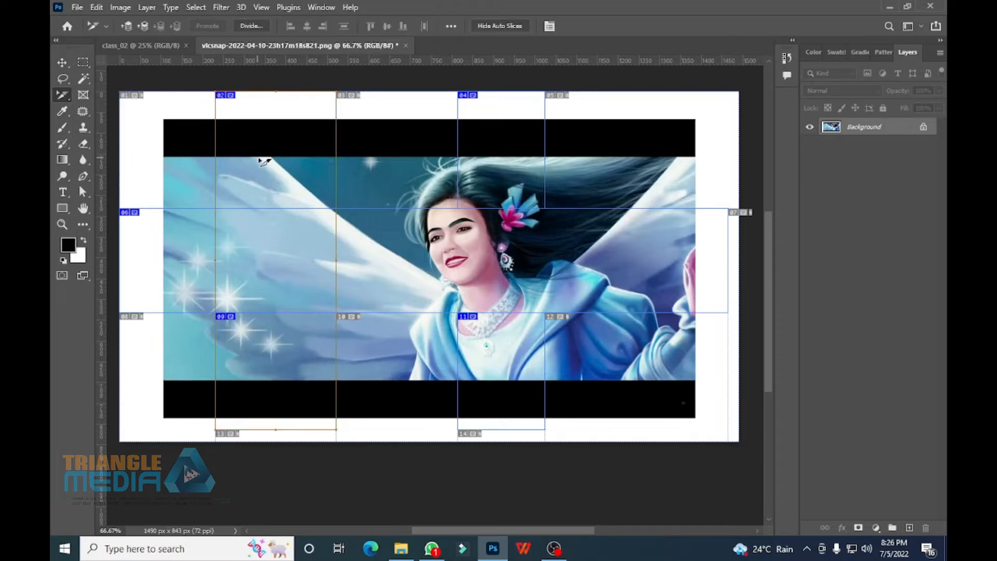
{"action": "left_click_drag", "start_coordinate": [341, 264], "coordinate": [398, 260]}
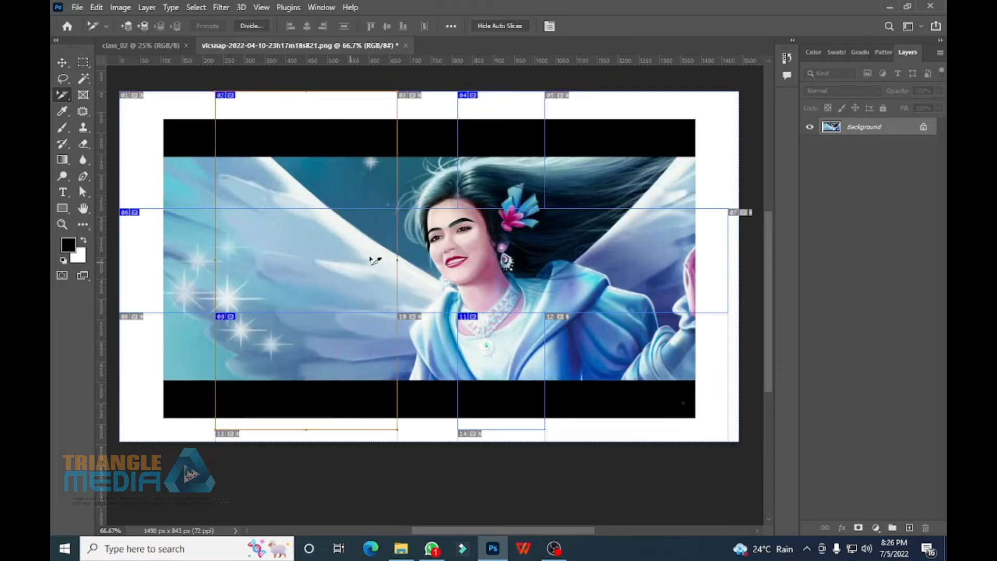
Delete the wide horizontal slice and both tall vertical slices, and hide the auto slices.
{"action": "left_click", "coordinate": [326, 225]}
{"action": "key", "text": "Delete"}
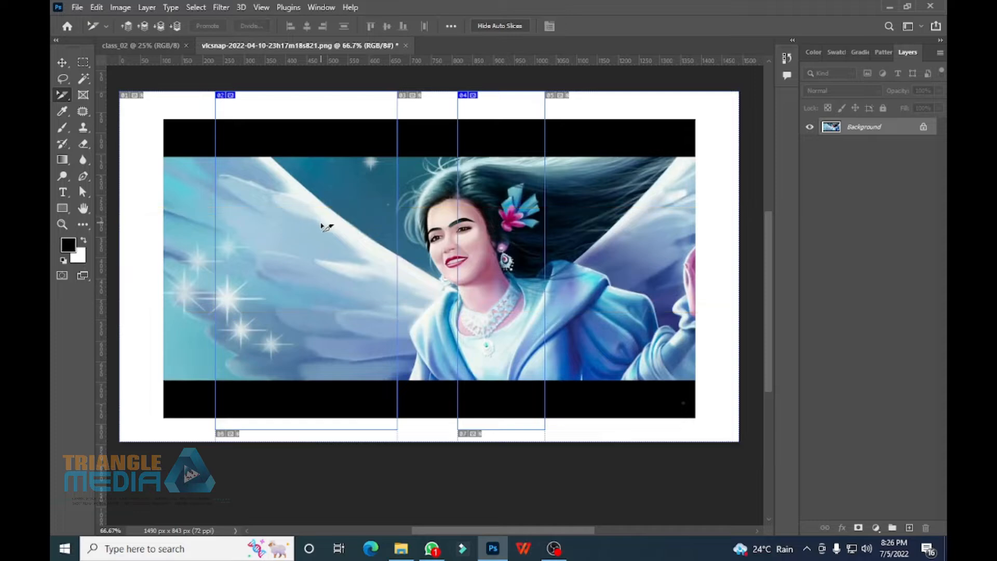
{"action": "left_click", "coordinate": [521, 246]}
{"action": "key", "text": "Delete"}
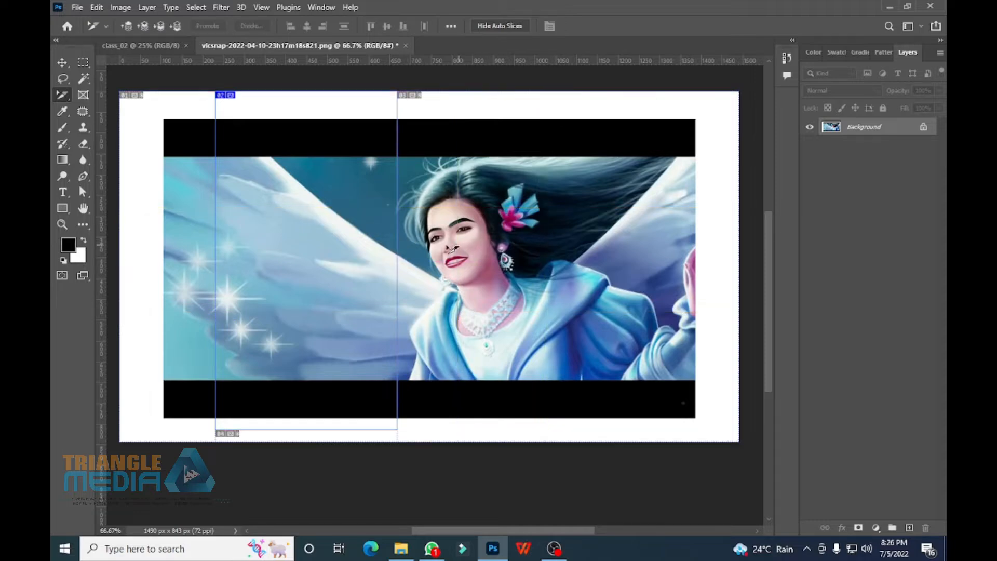
{"action": "left_click", "coordinate": [382, 237]}
{"action": "key", "text": "Delete"}
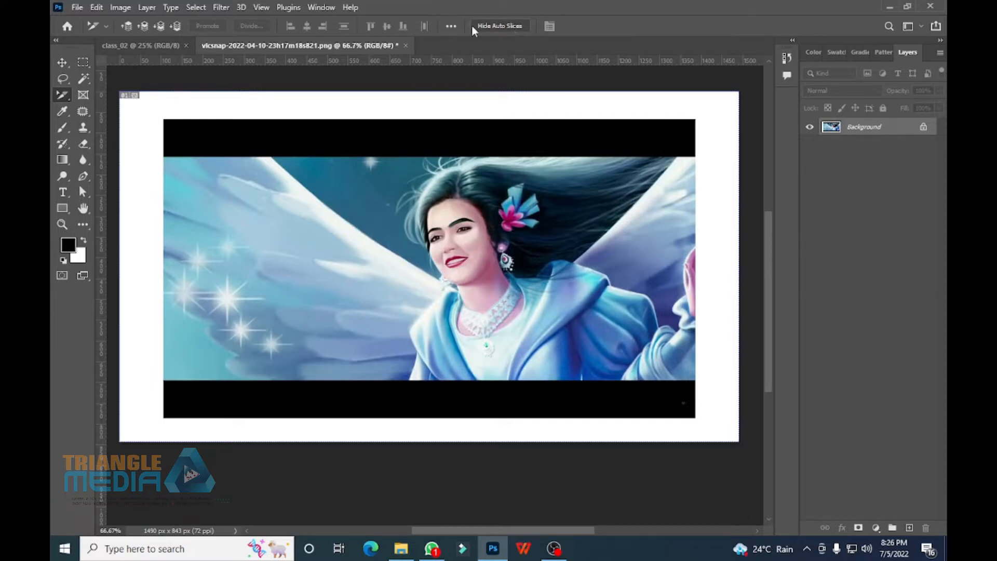
{"action": "left_click", "coordinate": [496, 26]}
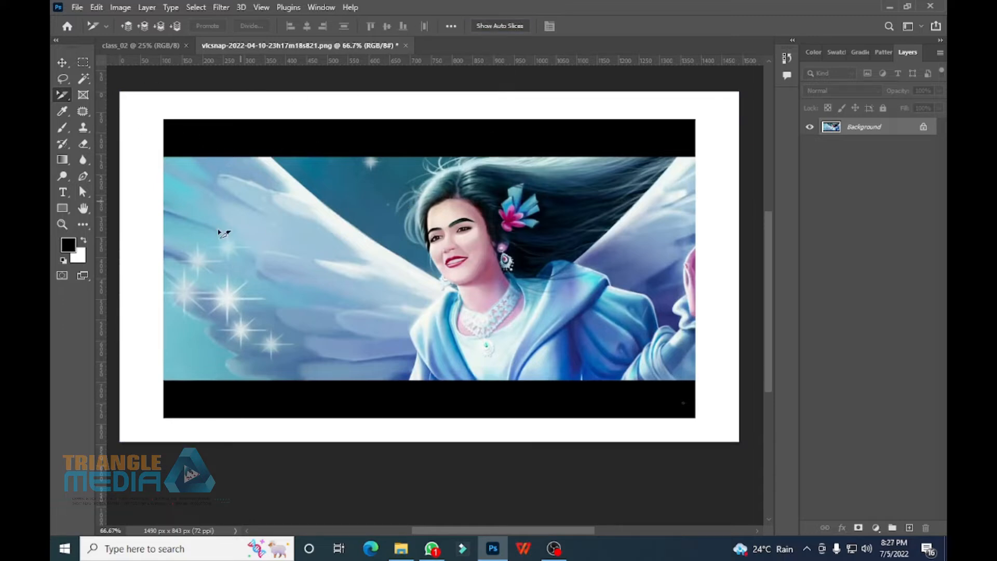
Draw a tall rectangular frame on the left of the class_02 page and embed lr-vs-ps_P1_900x420 in it.
{"action": "left_click", "coordinate": [83, 97]}
{"action": "left_click", "coordinate": [140, 45]}
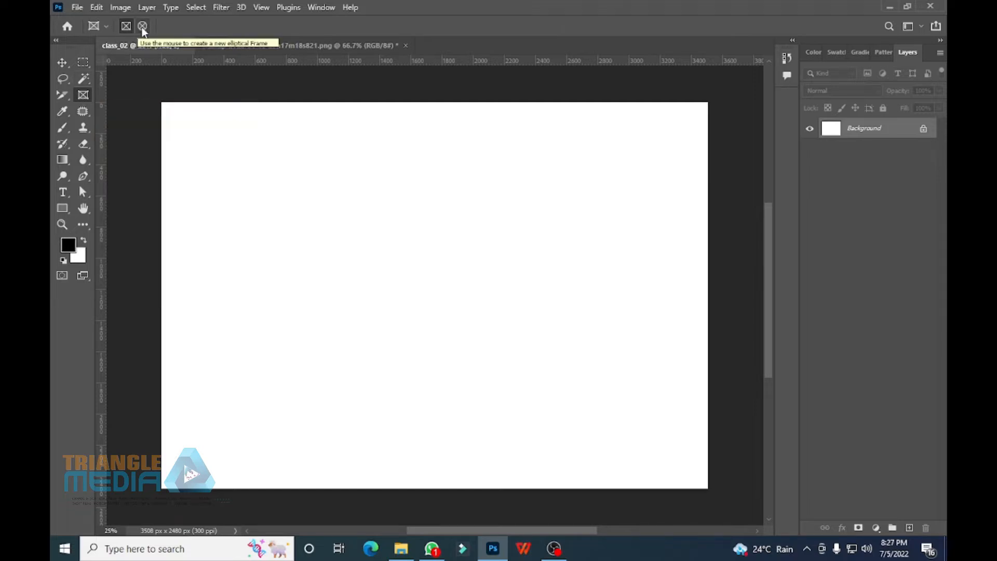
{"action": "left_click_drag", "start_coordinate": [208, 139], "coordinate": [354, 346]}
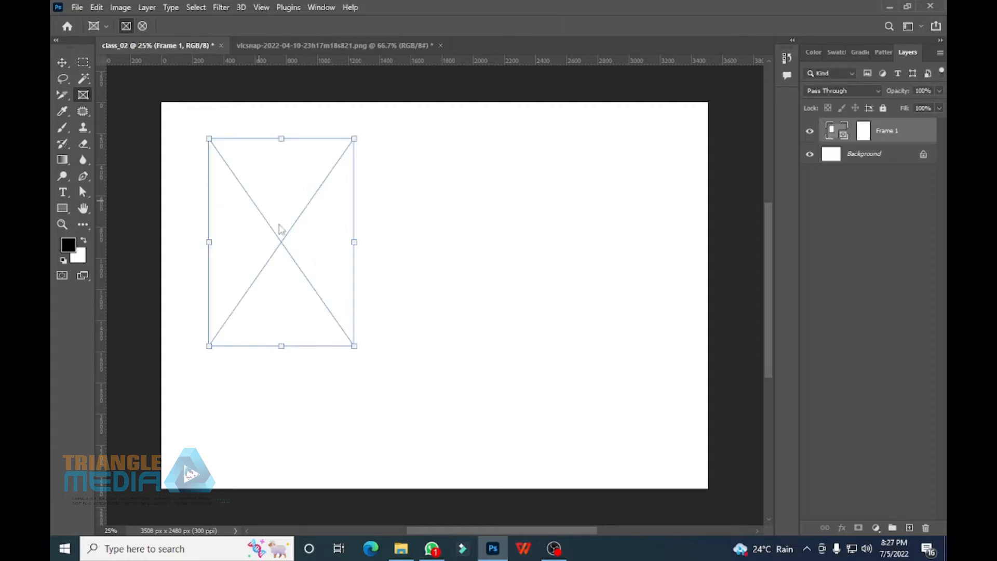
{"action": "left_click", "coordinate": [77, 7]}
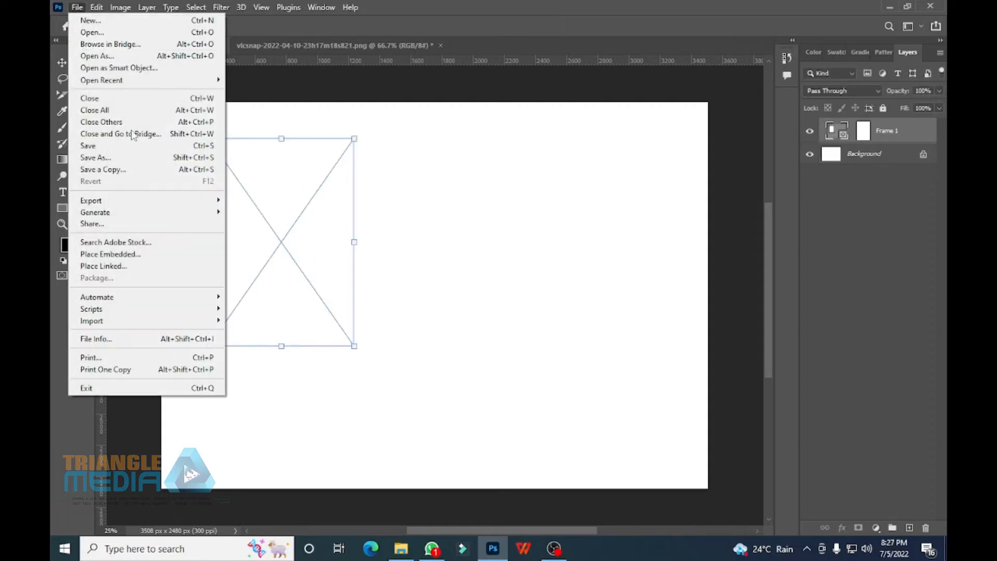
{"action": "left_click", "coordinate": [147, 256]}
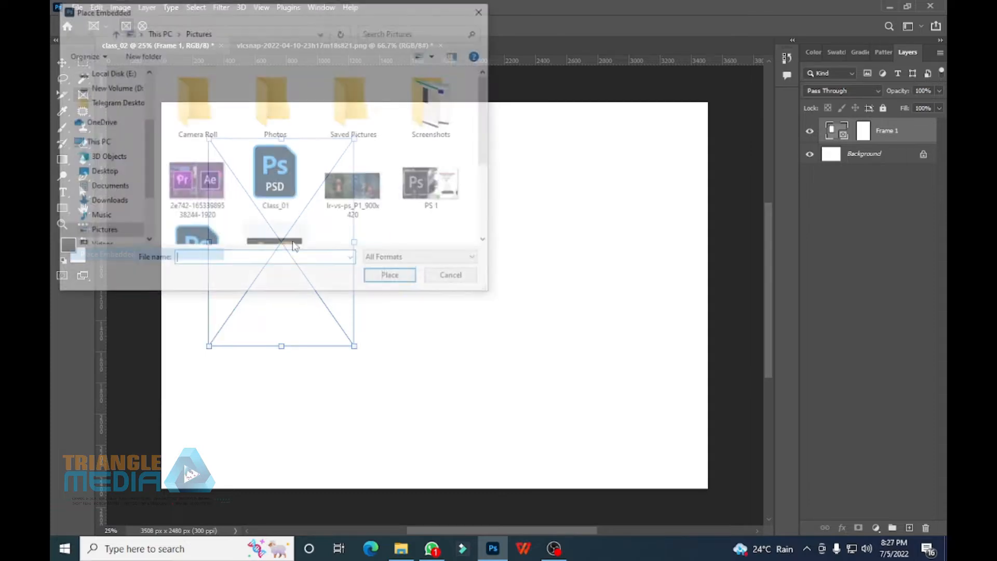
{"action": "double_click", "coordinate": [362, 213]}
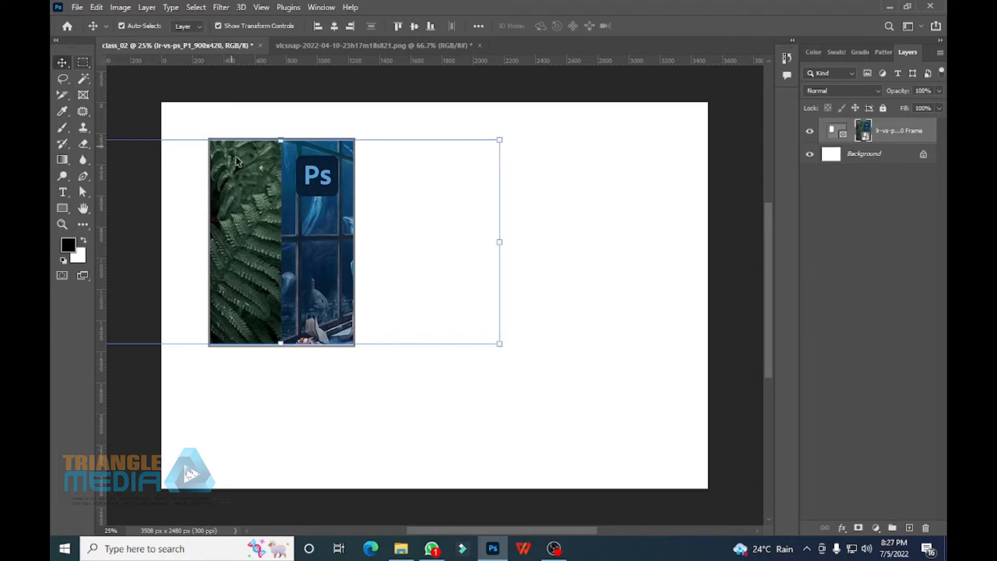
Shift the image slightly right inside the rectangular frame, and move the filled frame closer to the page's upper-left corner.
{"action": "left_click", "coordinate": [667, 26]}
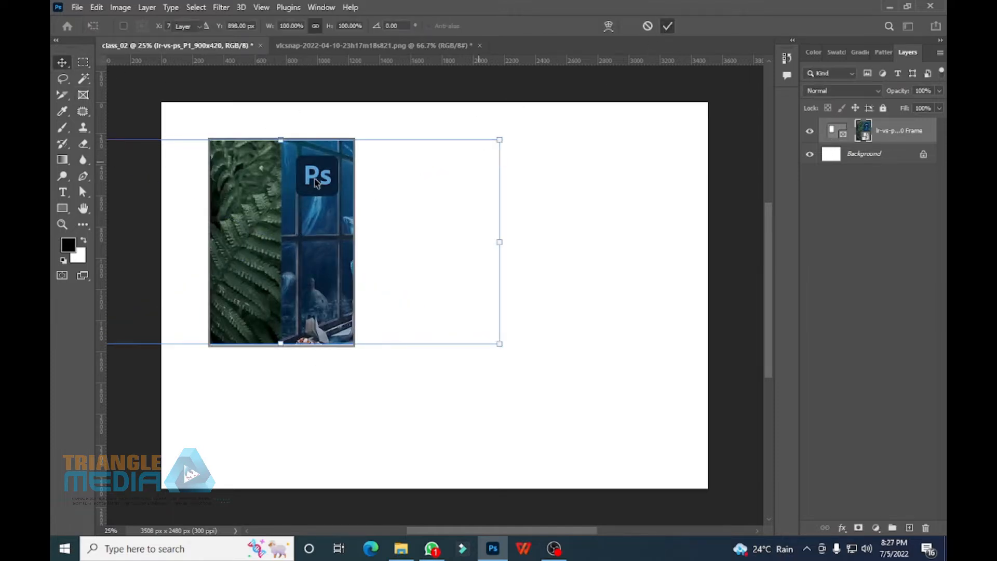
{"action": "left_click_drag", "start_coordinate": [291, 161], "coordinate": [321, 159]}
{"action": "left_click_drag", "start_coordinate": [184, 120], "coordinate": [272, 233]}
{"action": "left_click_drag", "start_coordinate": [335, 144], "coordinate": [243, 210]}
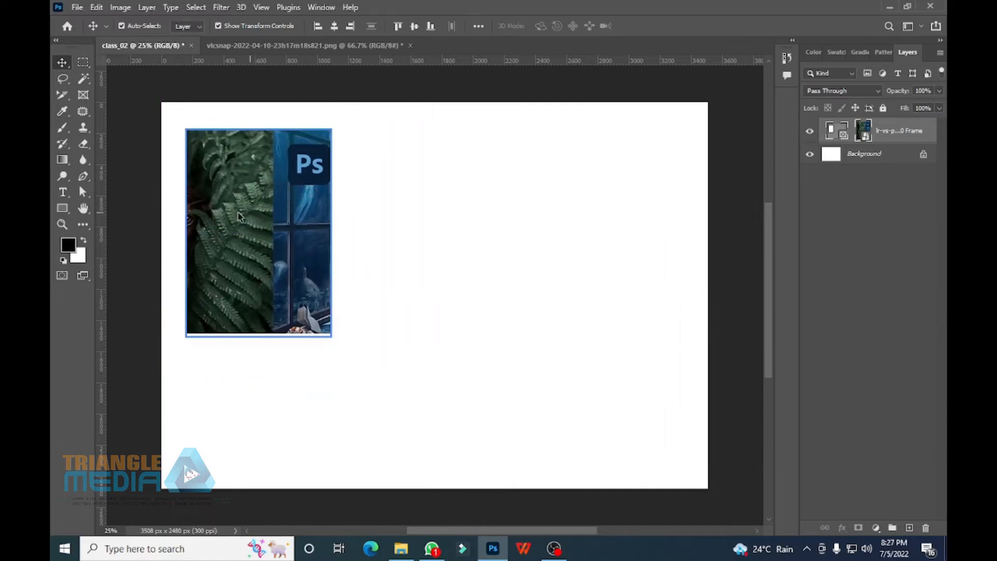
Draw a circular frame on the right half of the page and embed lr-vs-ps_P1_900x420 in it.
{"action": "left_click", "coordinate": [84, 96]}
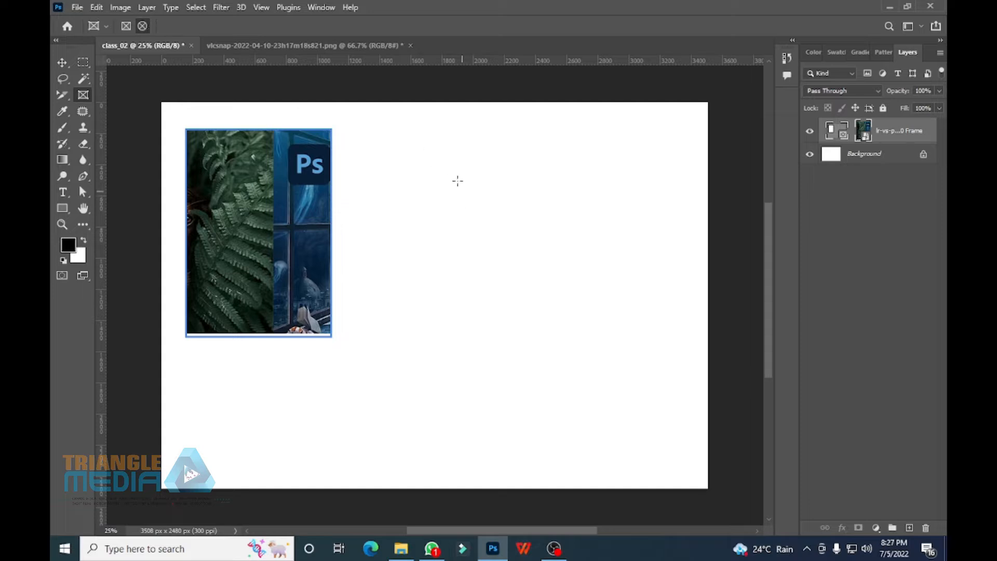
{"action": "left_click_drag", "start_coordinate": [452, 168], "coordinate": [612, 328]}
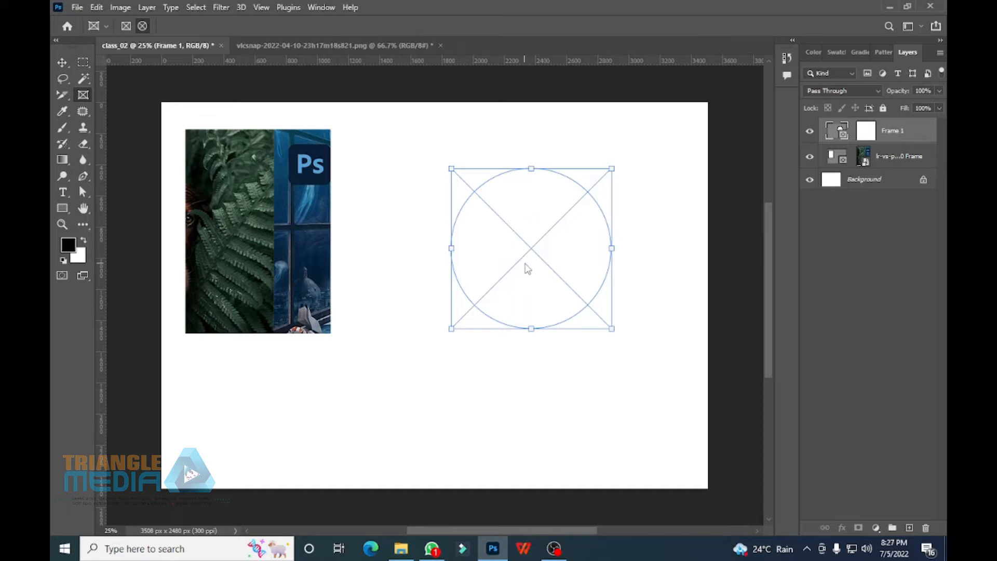
{"action": "left_click", "coordinate": [77, 7]}
{"action": "left_click", "coordinate": [109, 253]}
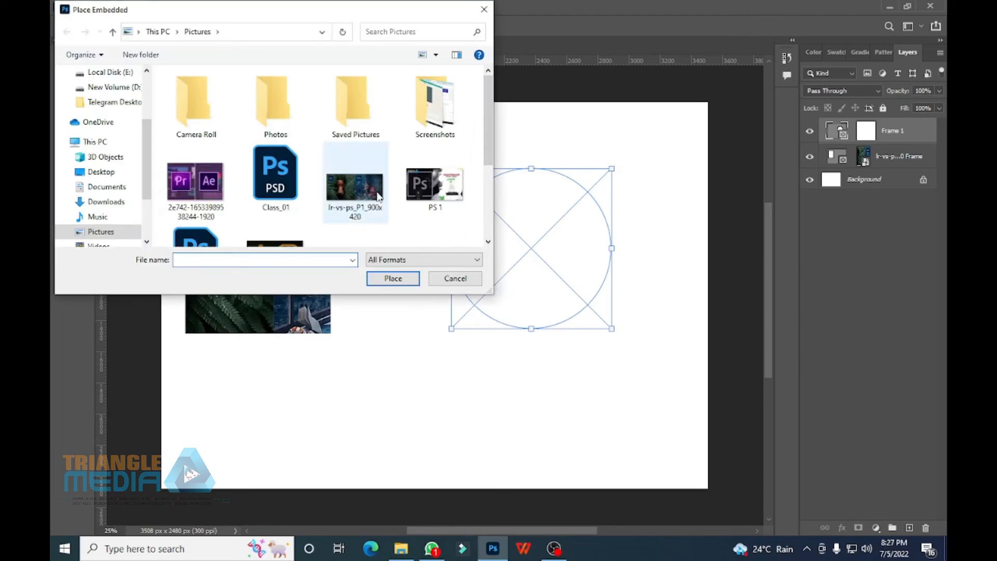
{"action": "double_click", "coordinate": [447, 229]}
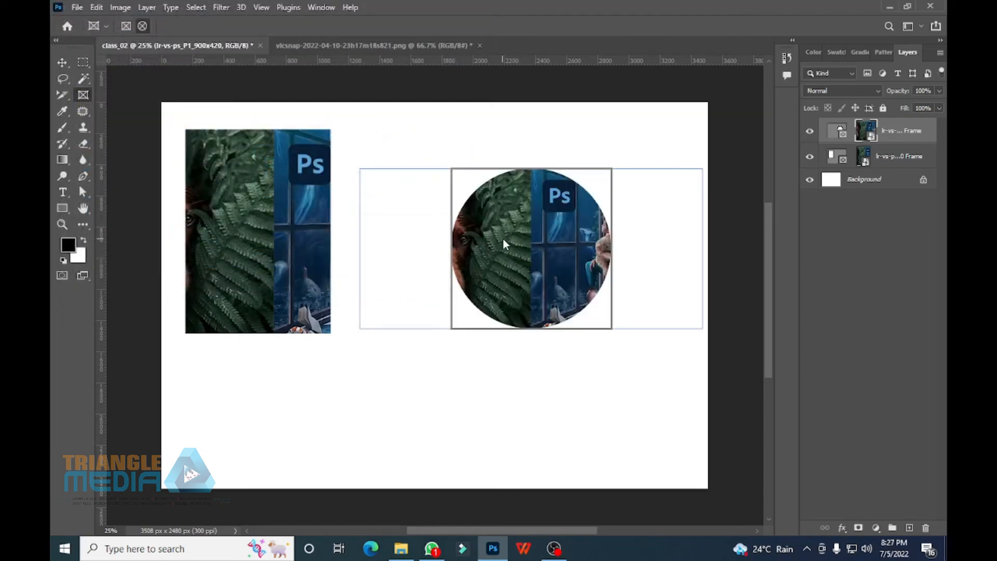
Reposition the image inside the circular frame to show the dog's face, and move the frame closer to the rectangular one.
{"action": "left_click_drag", "start_coordinate": [508, 238], "coordinate": [527, 272]}
{"action": "left_click", "coordinate": [59, 63]}
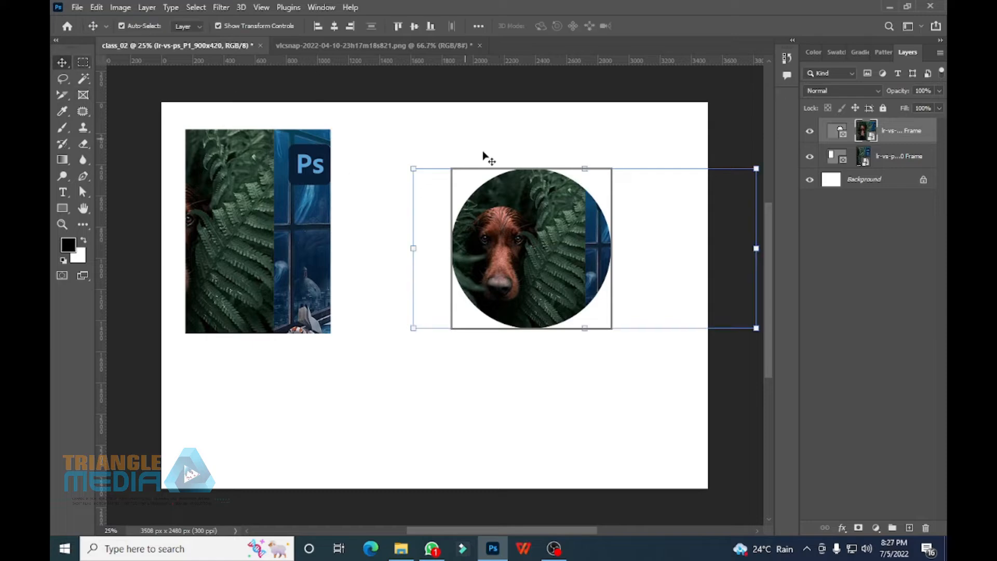
{"action": "left_click_drag", "start_coordinate": [401, 130], "coordinate": [637, 356]}
{"action": "left_click_drag", "start_coordinate": [520, 221], "coordinate": [437, 209]}
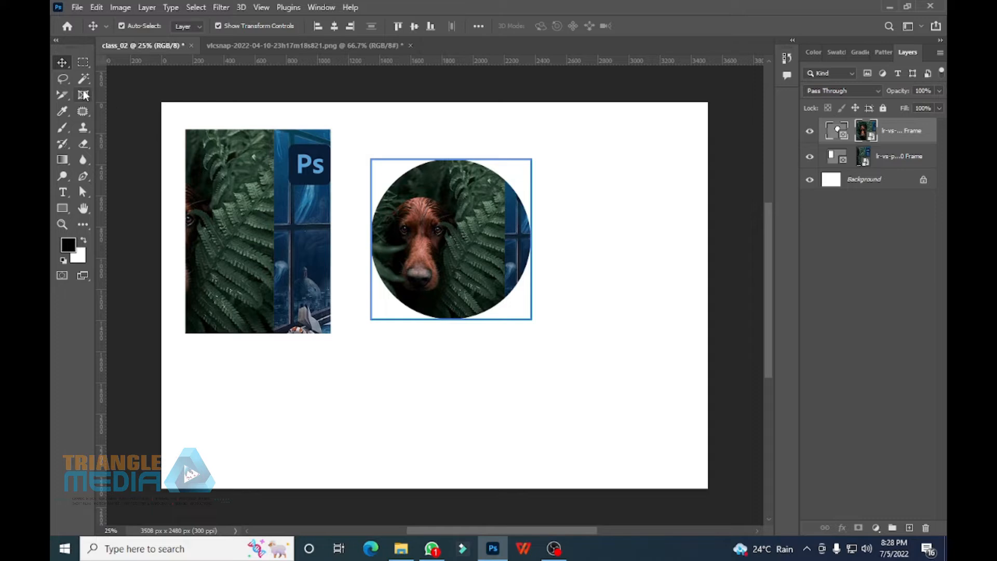
Sample a magenta foreground color from the vlcsnap image with the Eyedropper tool.
{"action": "left_click", "coordinate": [61, 111]}
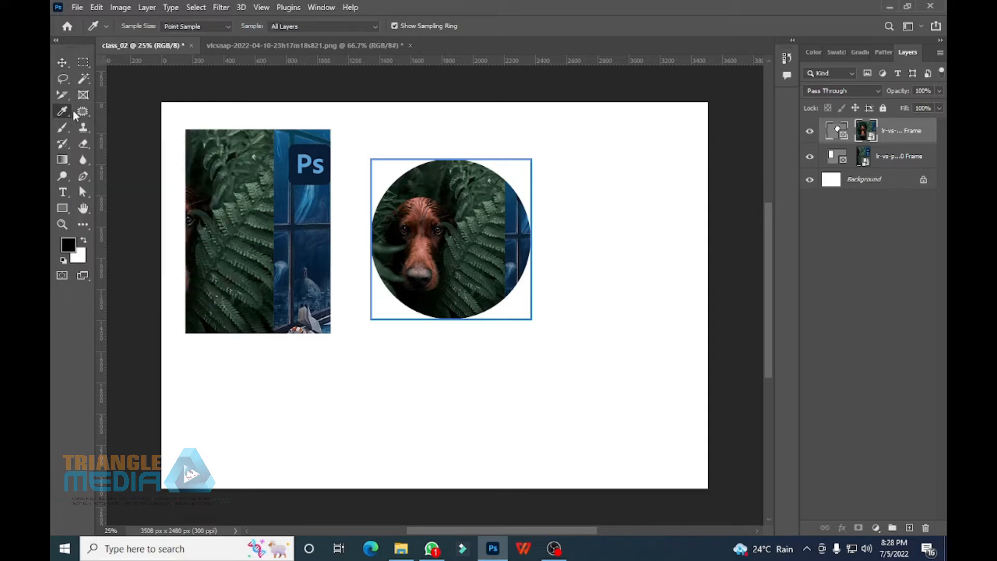
{"action": "left_click", "coordinate": [224, 47]}
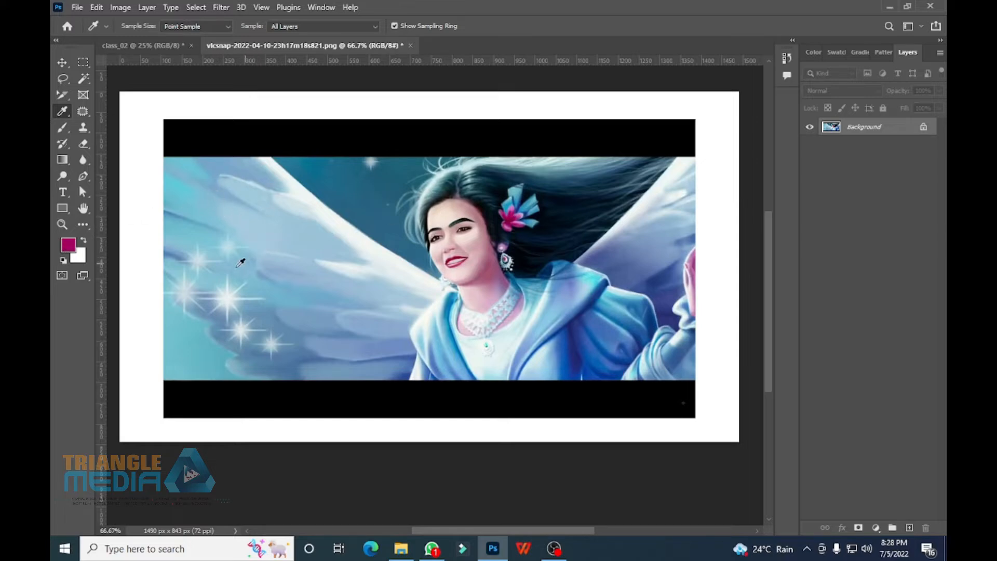
Draw a freehand leaf-shaped selection with the Lasso tool on the wing's left part and add a new layer.
{"action": "mouse_move", "coordinate": [62, 79]}
{"action": "left_mouse_down"}
{"action": "mouse_move", "coordinate": [131, 89]}
{"action": "mouse_move", "coordinate": [136, 79]}
{"action": "left_mouse_up"}
{"action": "mouse_move", "coordinate": [255, 314]}
{"action": "left_mouse_down"}
{"action": "mouse_move", "coordinate": [280, 169]}
{"action": "mouse_move", "coordinate": [289, 301]}
{"action": "mouse_move", "coordinate": [256, 315]}
{"action": "mouse_move", "coordinate": [255, 331]}
{"action": "left_mouse_up"}
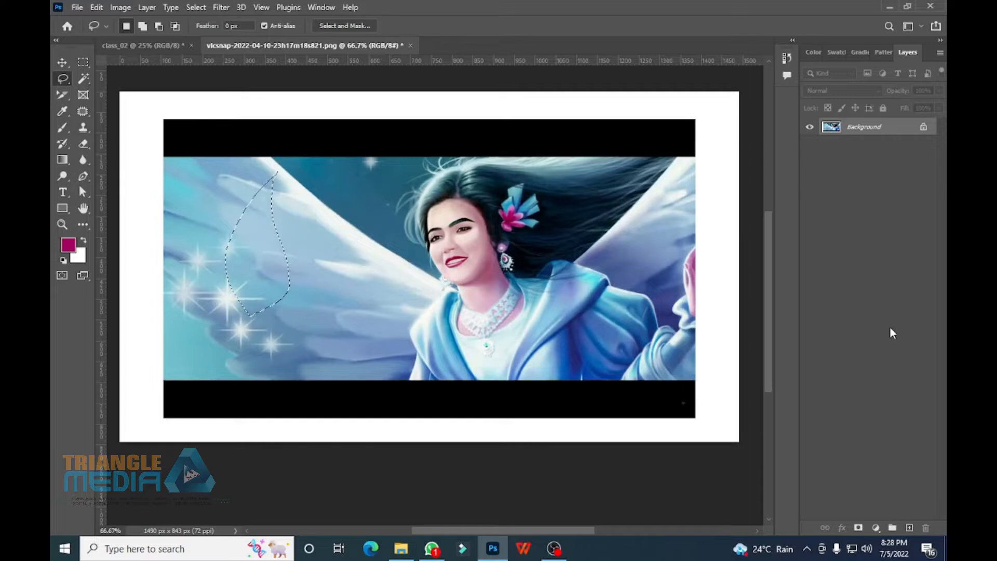
{"action": "left_click", "coordinate": [910, 528]}
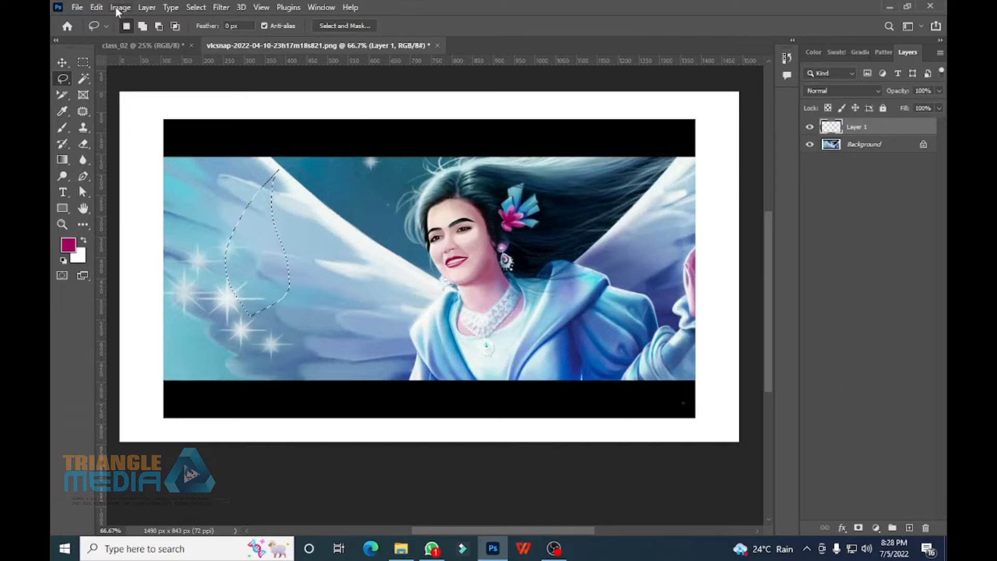
Create another new layer through the New Layer dialog, fill the leaf-shaped selection with the magenta foreground color, and deselect.
{"action": "left_click", "coordinate": [146, 7]}
{"action": "mouse_move", "coordinate": [156, 20]}
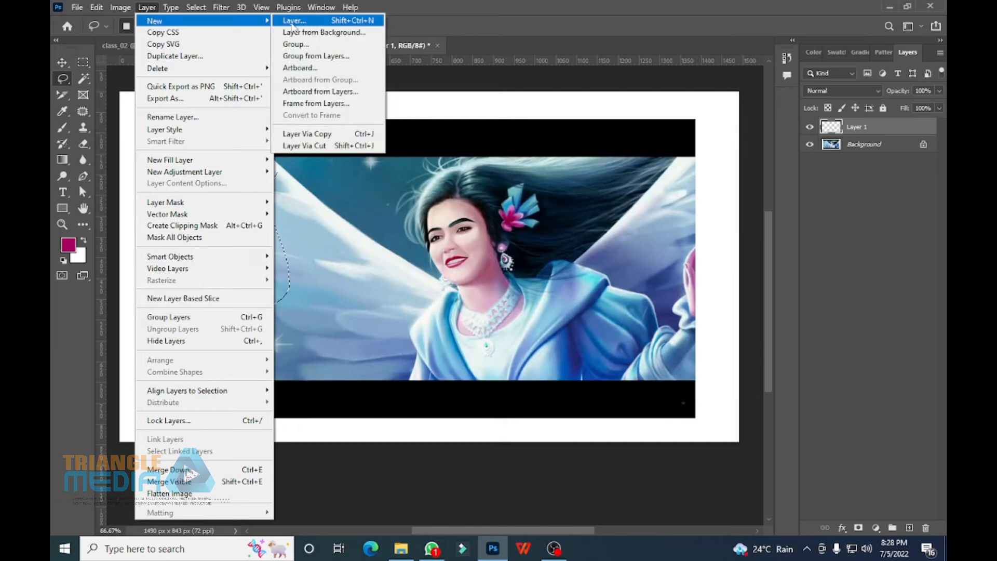
{"action": "left_click", "coordinate": [368, 24]}
{"action": "left_click", "coordinate": [601, 152]}
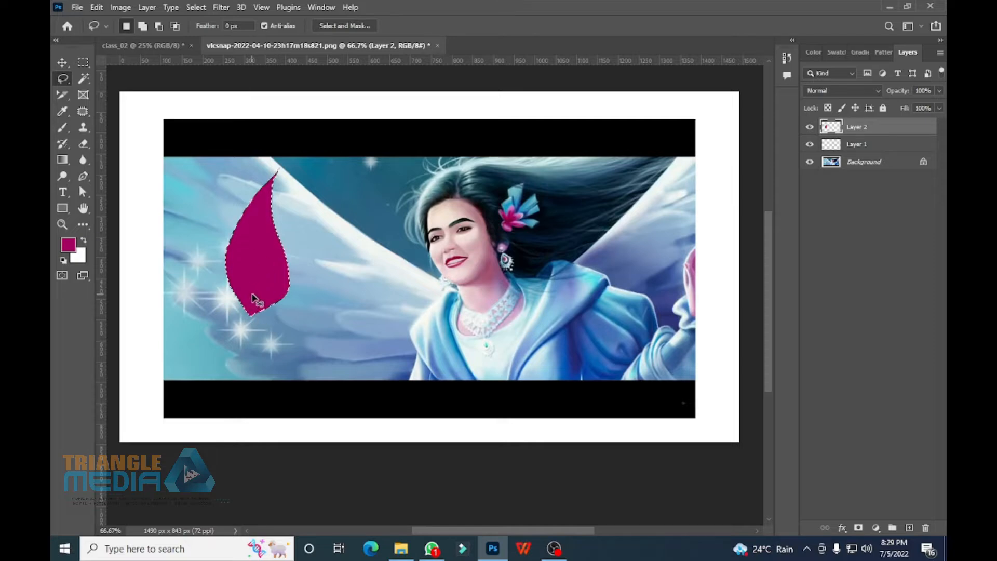
{"action": "key", "text": "ctrl+d"}
Move the magenta leaf shape toward the wing's center, then shrink and rotate it into a small petal.
{"action": "left_click", "coordinate": [63, 63]}
{"action": "left_click_drag", "start_coordinate": [272, 272], "coordinate": [299, 273]}
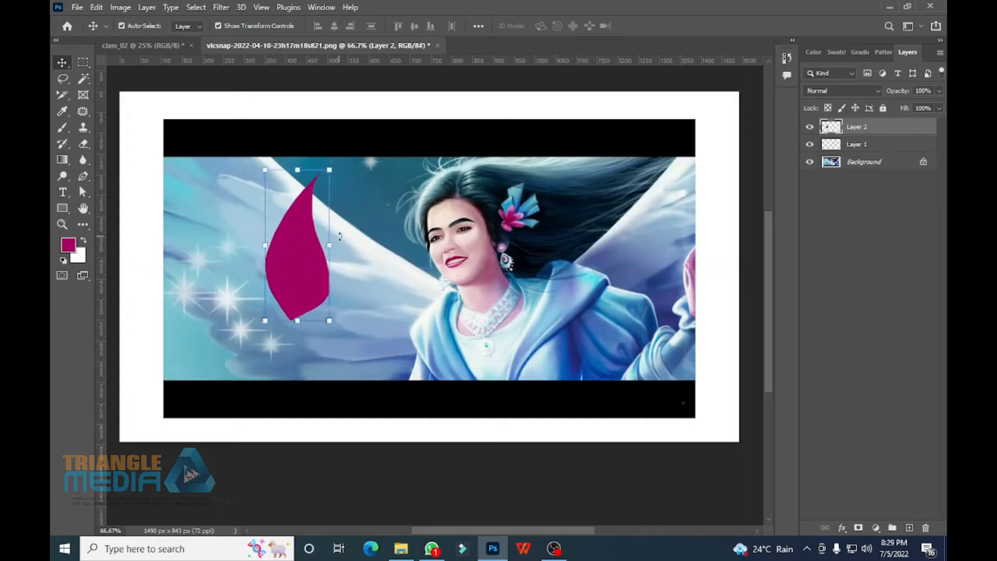
{"action": "left_click_drag", "start_coordinate": [340, 236], "coordinate": [364, 257]}
{"action": "left_click_drag", "start_coordinate": [364, 197], "coordinate": [325, 276]}
{"action": "key", "text": "Return"}
{"action": "left_click", "coordinate": [371, 219]}
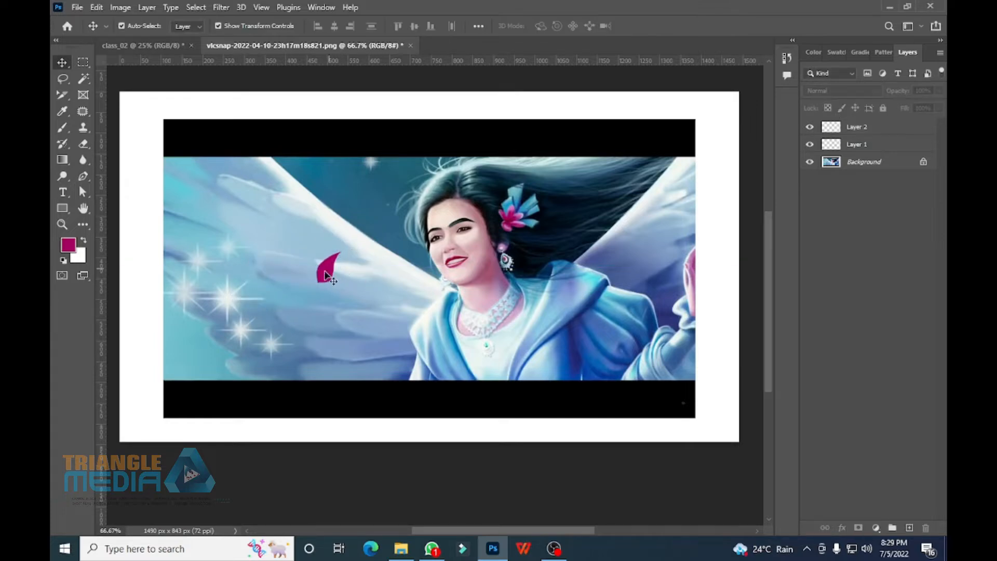
Duplicate the small petal twice and rotate and position the copies beside it to form a partial flower.
{"action": "left_click", "coordinate": [325, 275]}
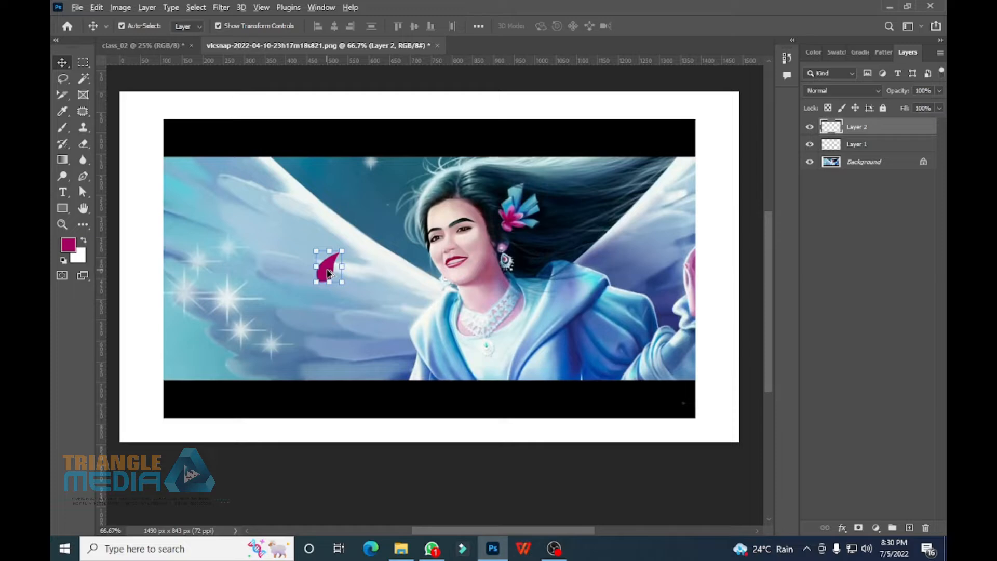
{"action": "left_click_drag", "start_coordinate": [328, 273], "coordinate": [344, 343]}
{"action": "key", "text": "Return"}
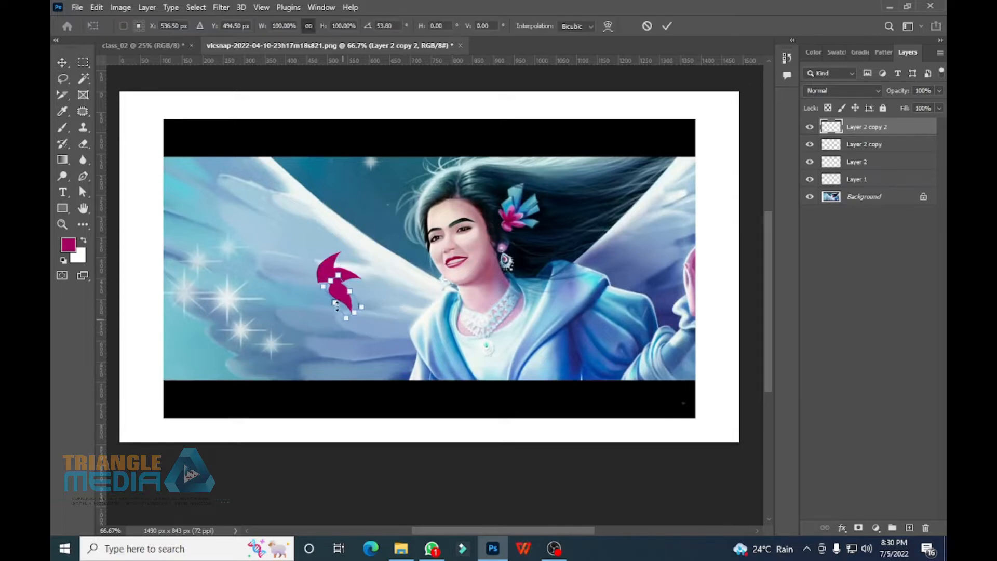
{"action": "left_click_drag", "start_coordinate": [339, 293], "coordinate": [331, 289]}
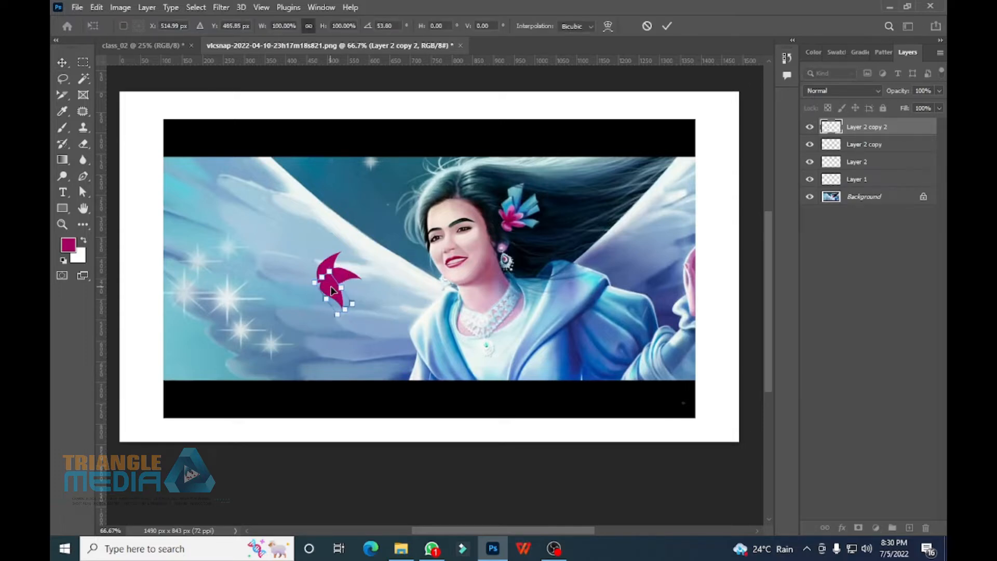
{"action": "key", "text": "Return"}
{"action": "left_click", "coordinate": [410, 311]}
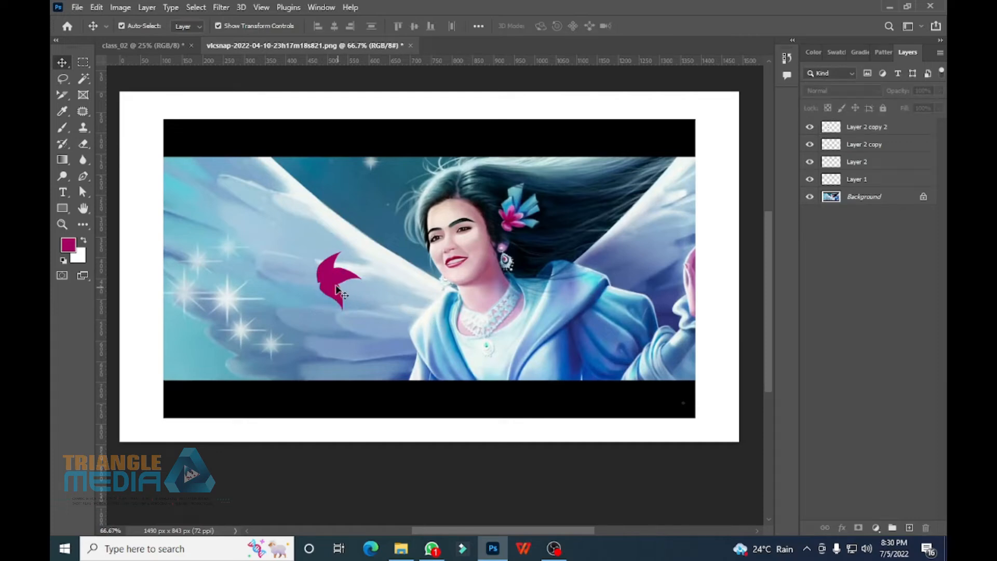
Delete Layer 1, Layer 2 and both petal copy layers together, keeping only the Background.
{"action": "left_click", "coordinate": [851, 180]}
{"action": "left_click", "coordinate": [851, 127], "text": "shift"}
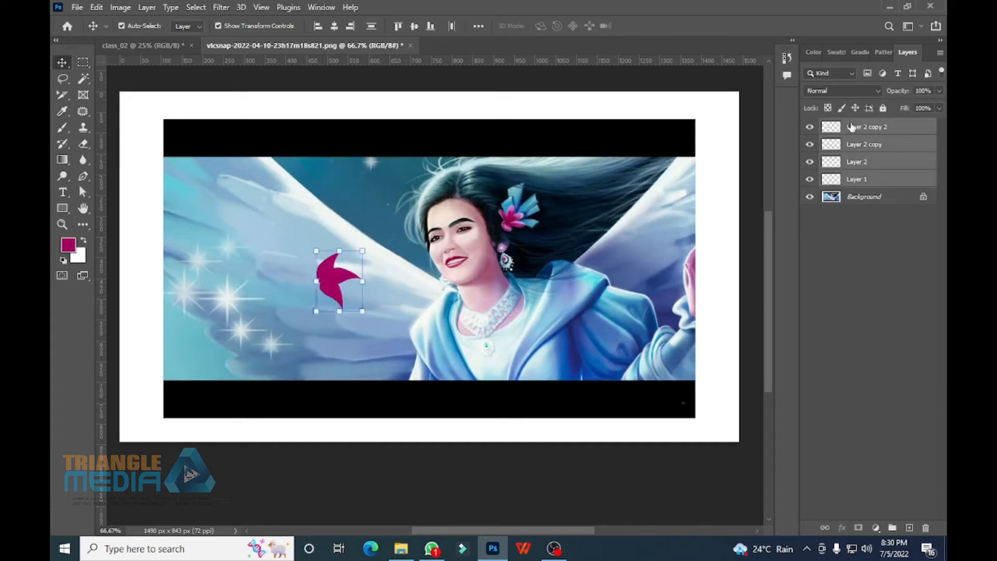
{"action": "key", "text": "Delete"}
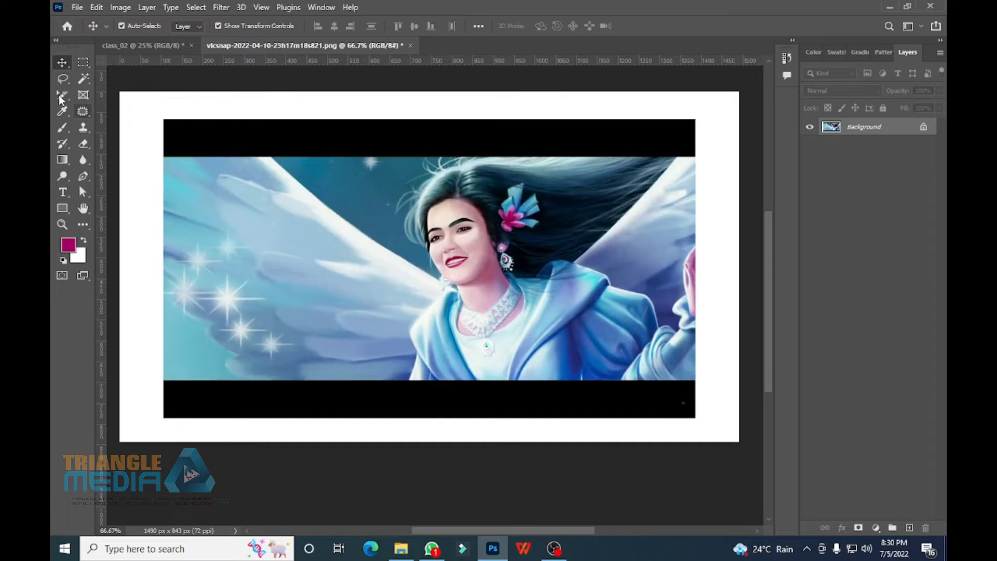
Place five color samplers with the Color Sampler tool on the wing's upper left, dark background, pink flower, blue flower petal and hair.
{"action": "left_click_drag", "start_coordinate": [66, 115], "coordinate": [111, 124]}
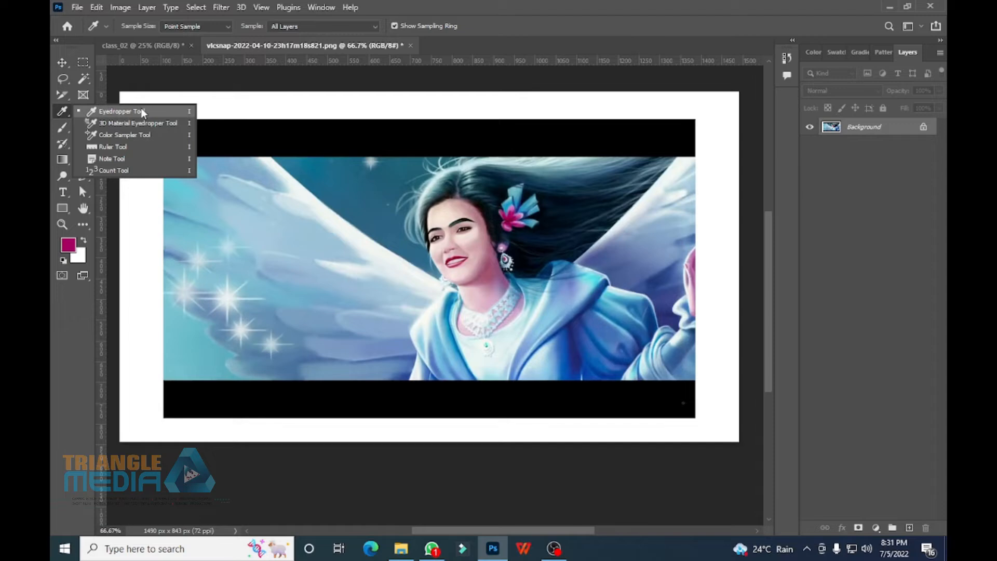
{"action": "left_click", "coordinate": [123, 135]}
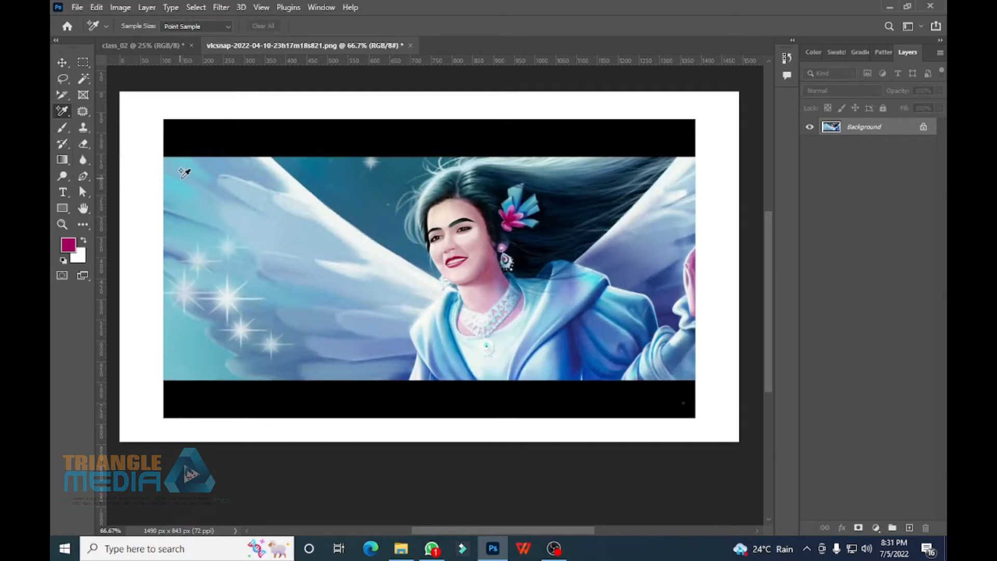
{"action": "left_click", "coordinate": [180, 178]}
{"action": "left_click", "coordinate": [396, 172]}
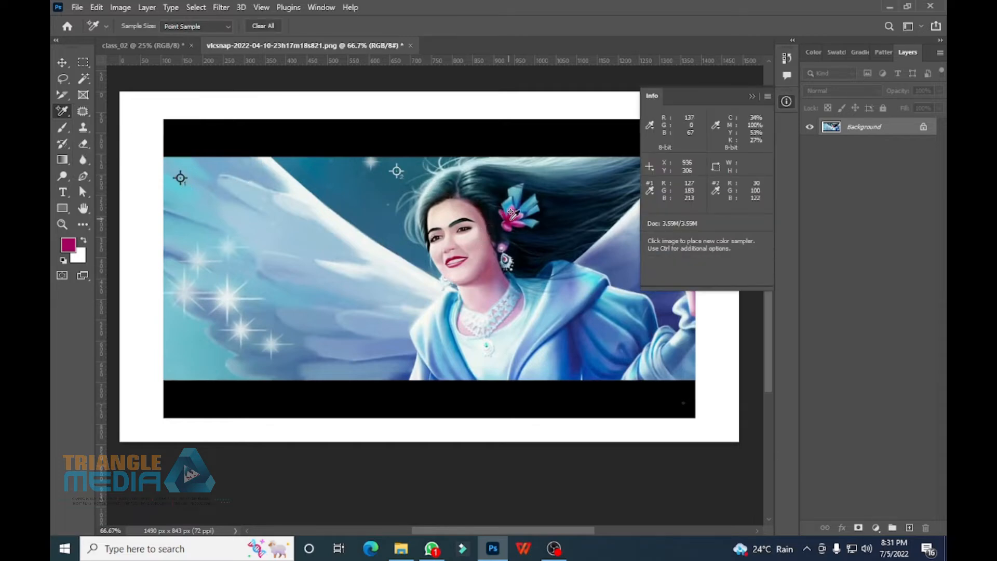
{"action": "left_click", "coordinate": [533, 202]}
{"action": "left_click", "coordinate": [559, 191]}
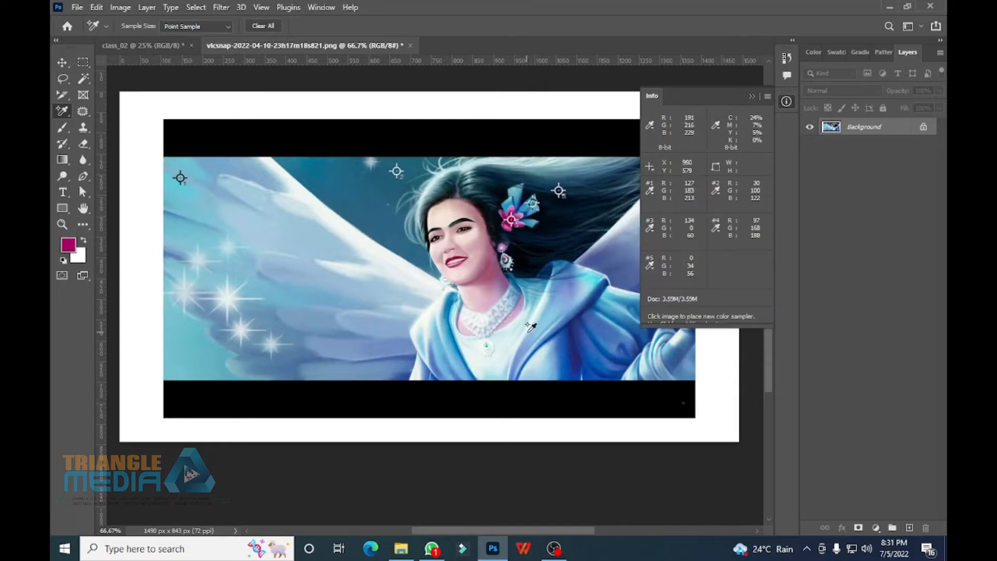
Place five more color samplers on the blue garment and the left star, then try to add an eleventh on the wing.
{"action": "left_click", "coordinate": [562, 298]}
{"action": "left_click", "coordinate": [431, 358]}
{"action": "left_click", "coordinate": [574, 362]}
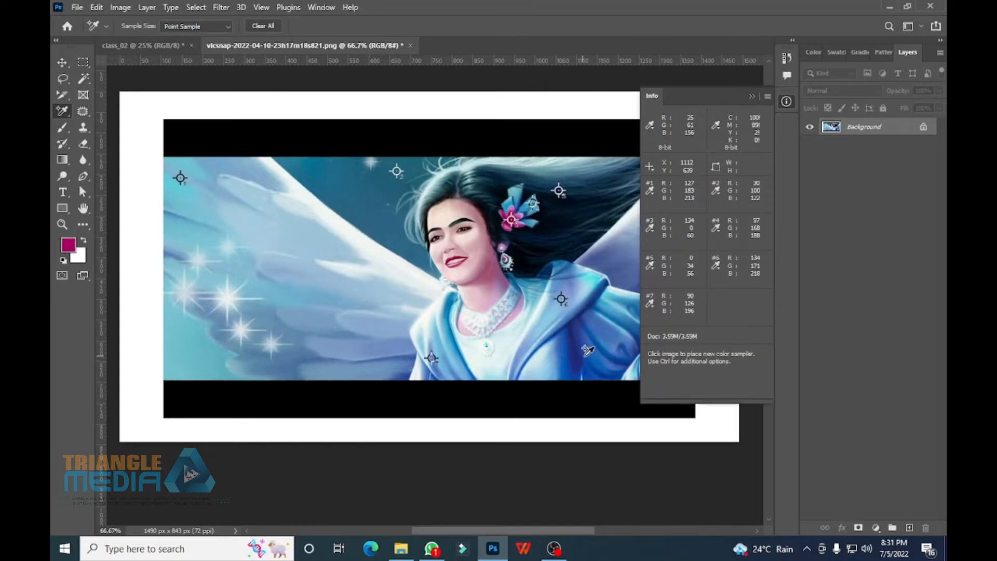
{"action": "left_click", "coordinate": [631, 375]}
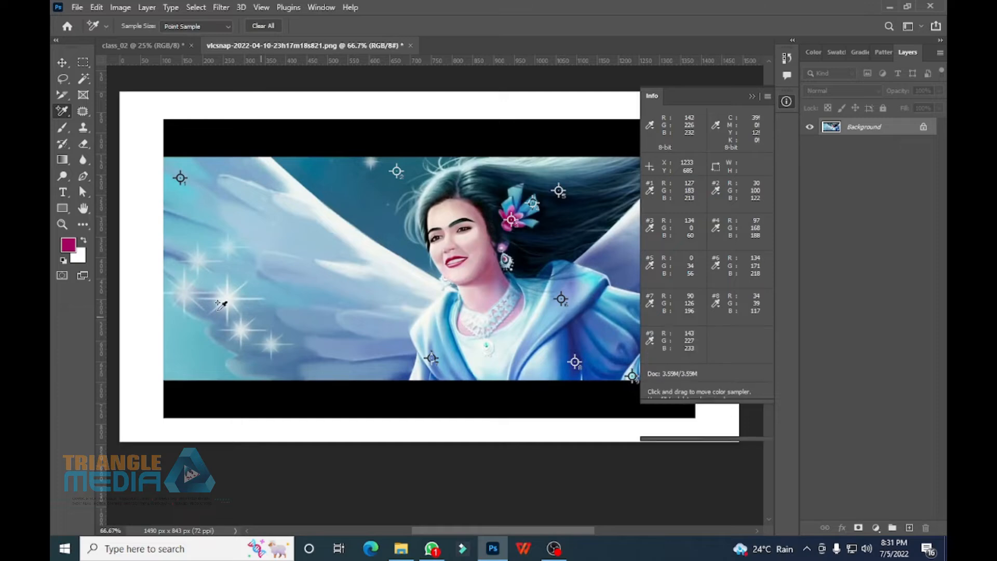
{"action": "left_click", "coordinate": [189, 304]}
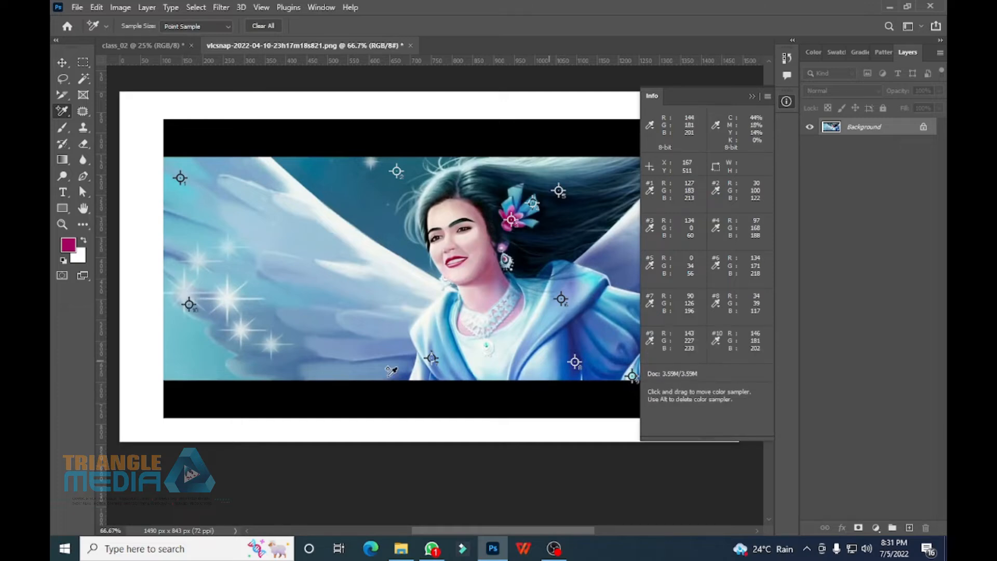
{"action": "left_click", "coordinate": [306, 231]}
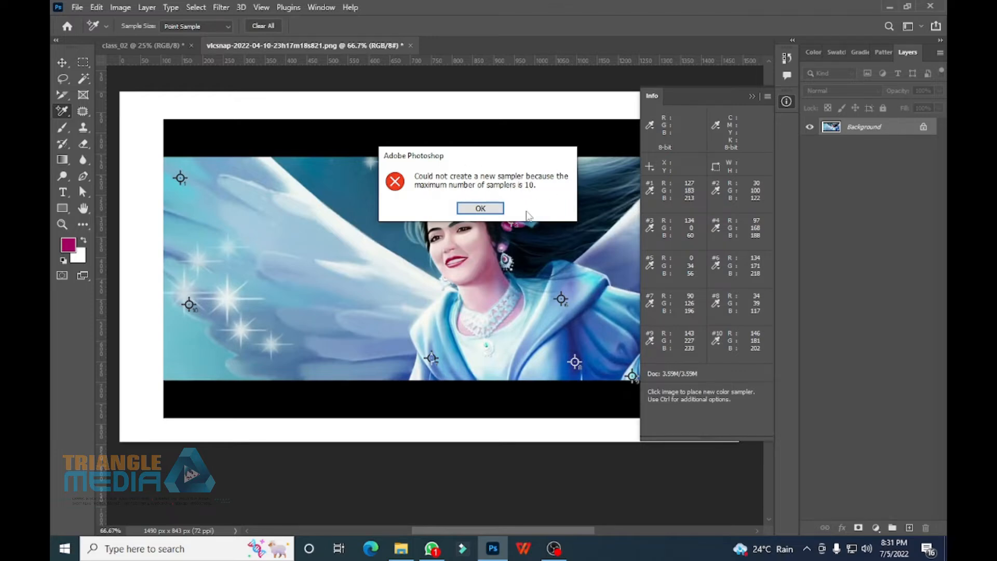
{"action": "left_click", "coordinate": [496, 208]}
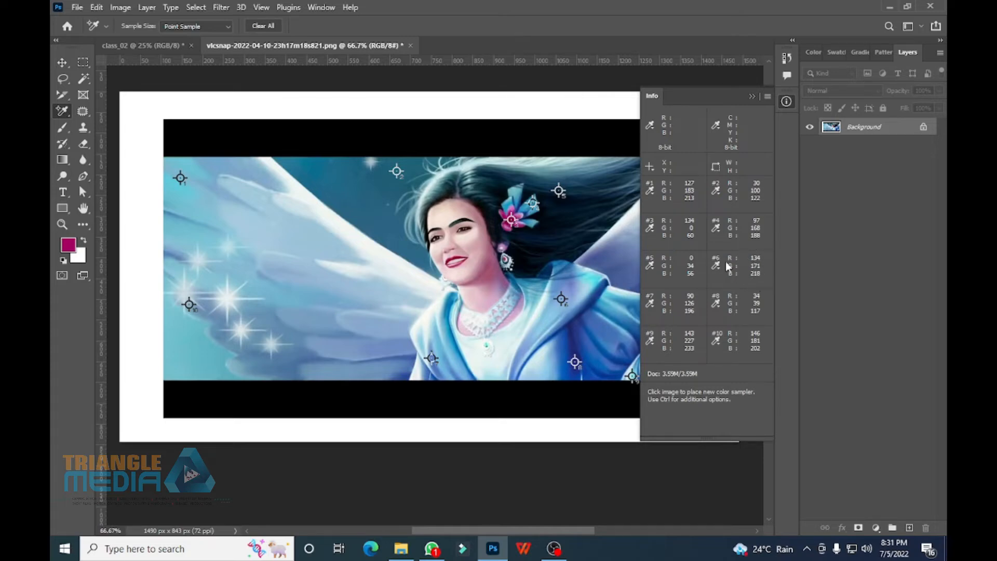
Set the foreground color to R 134, G 171, B 218, matching color sampler 6.
{"action": "left_click", "coordinate": [72, 249]}
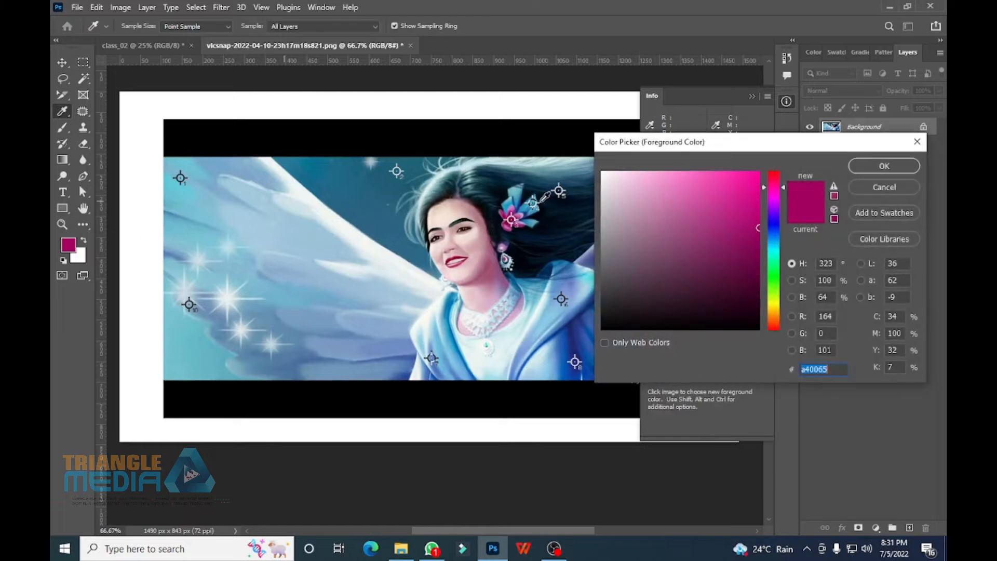
{"action": "left_click_drag", "start_coordinate": [727, 136], "coordinate": [244, 137]}
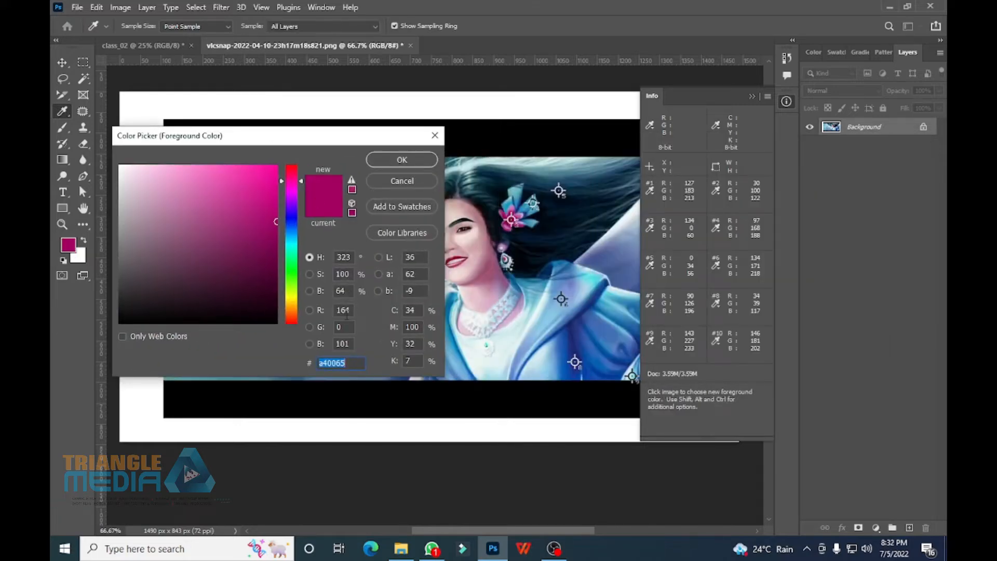
{"action": "left_click", "coordinate": [351, 311]}
{"action": "type", "text": "134"}
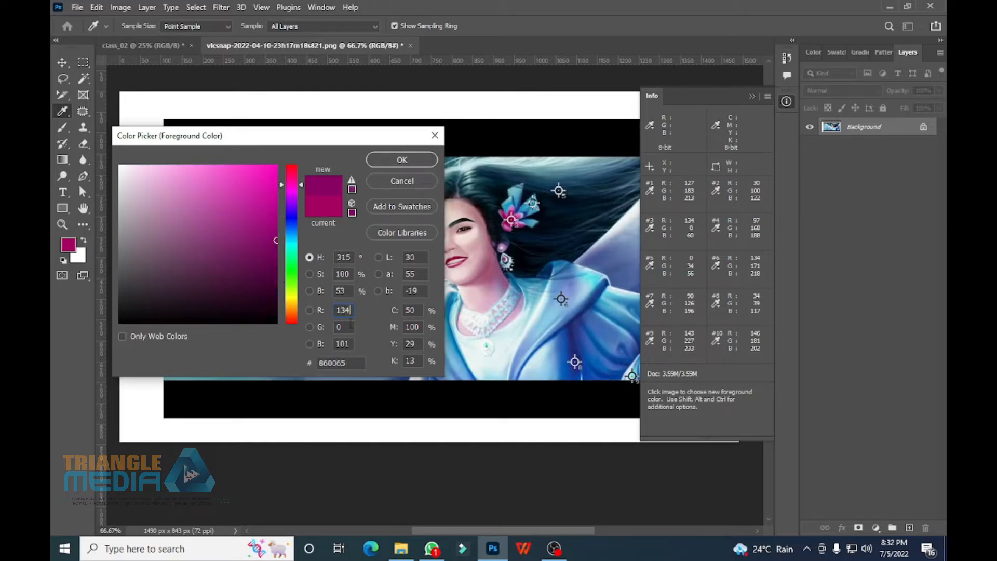
{"action": "left_click", "coordinate": [351, 326]}
{"action": "type", "text": "171"}
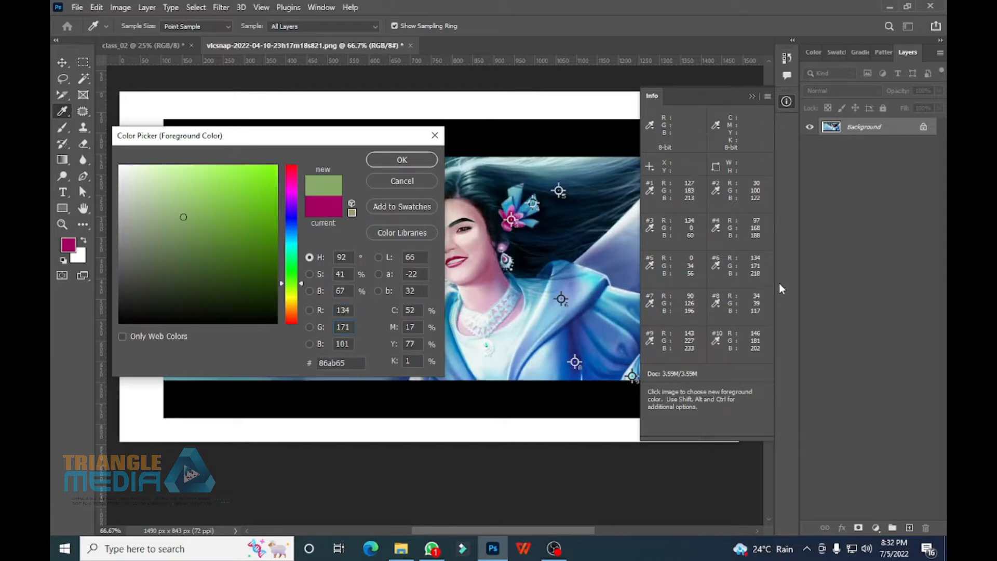
{"action": "left_click", "coordinate": [351, 346]}
{"action": "type", "text": "21"}
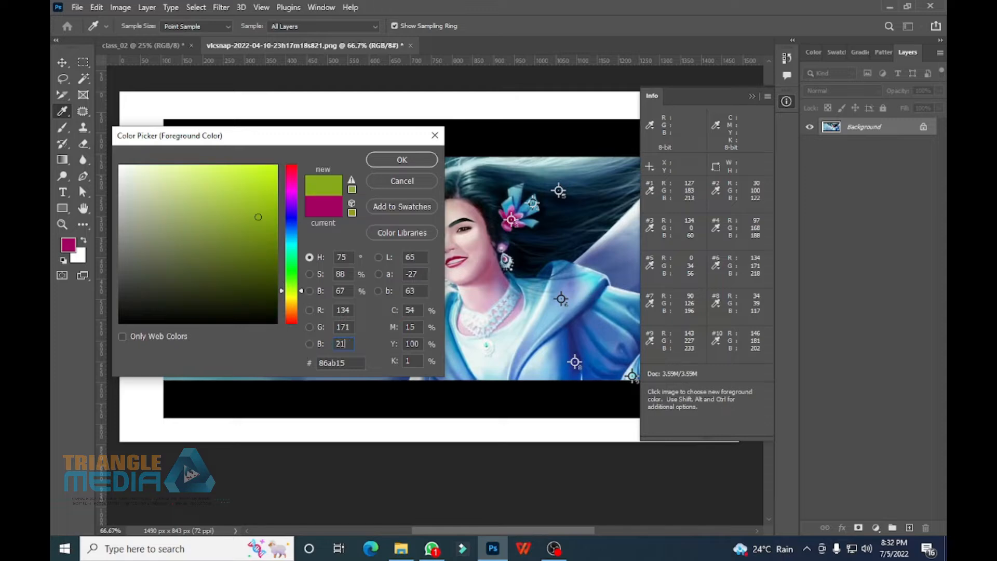
{"action": "type", "text": "8"}
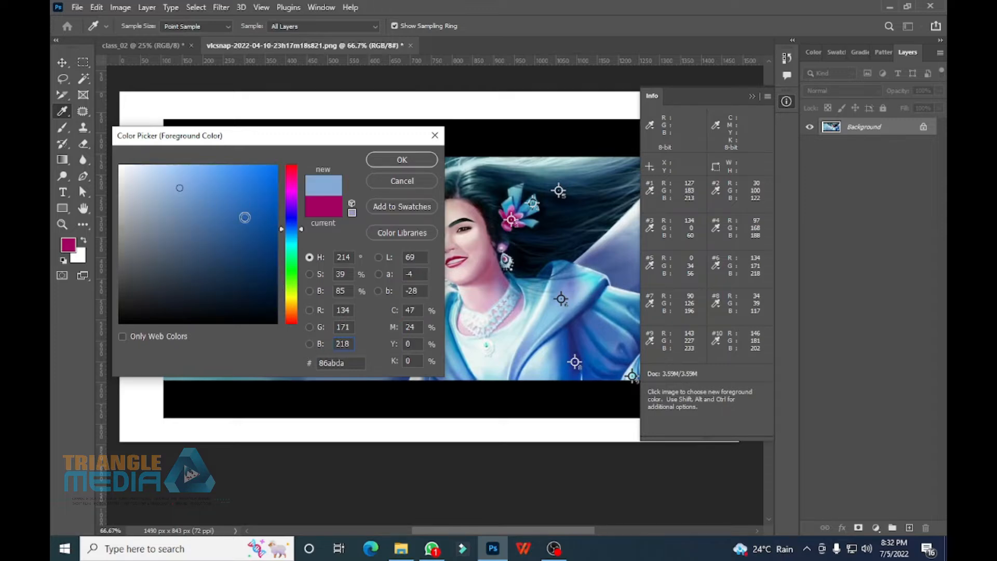
{"action": "left_click", "coordinate": [402, 160]}
{"action": "key", "text": "shift+i"}
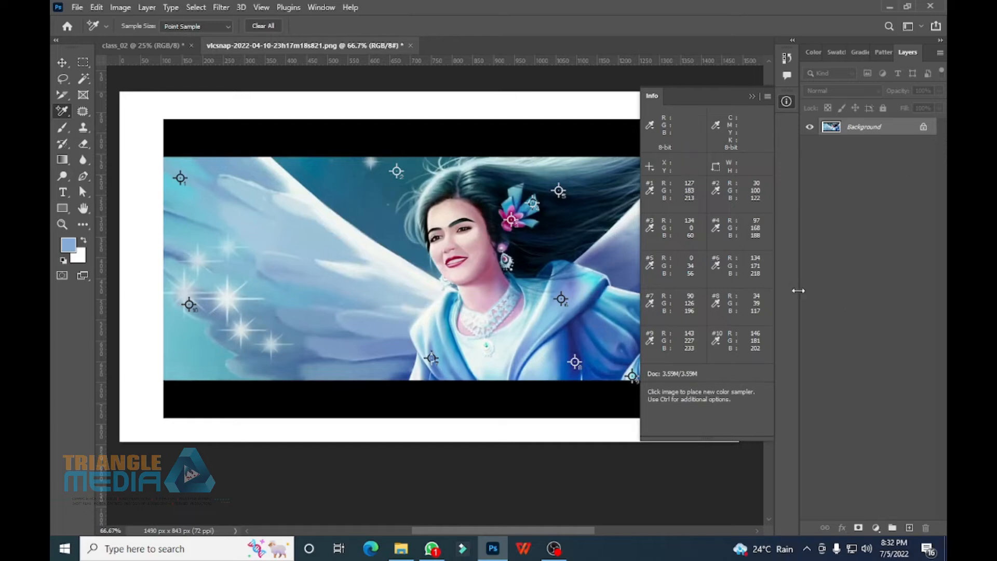
Add a new layer and fill a rectangular selection of about 188 by 346 px on the wing with the foreground color.
{"action": "left_click", "coordinate": [909, 527]}
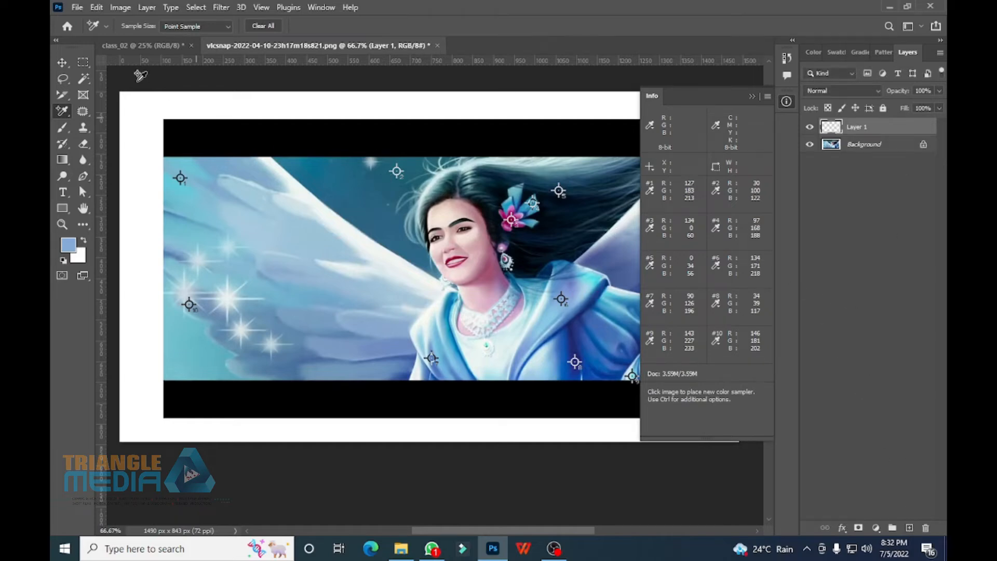
{"action": "left_click", "coordinate": [83, 62]}
{"action": "left_click_drag", "start_coordinate": [249, 188], "coordinate": [328, 333]}
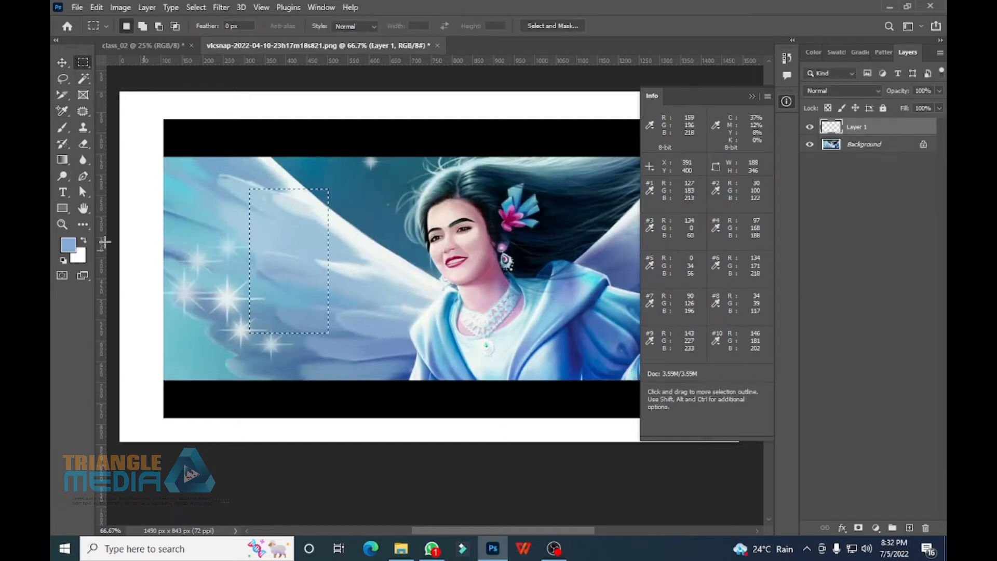
{"action": "key", "text": "alt+BackSpace"}
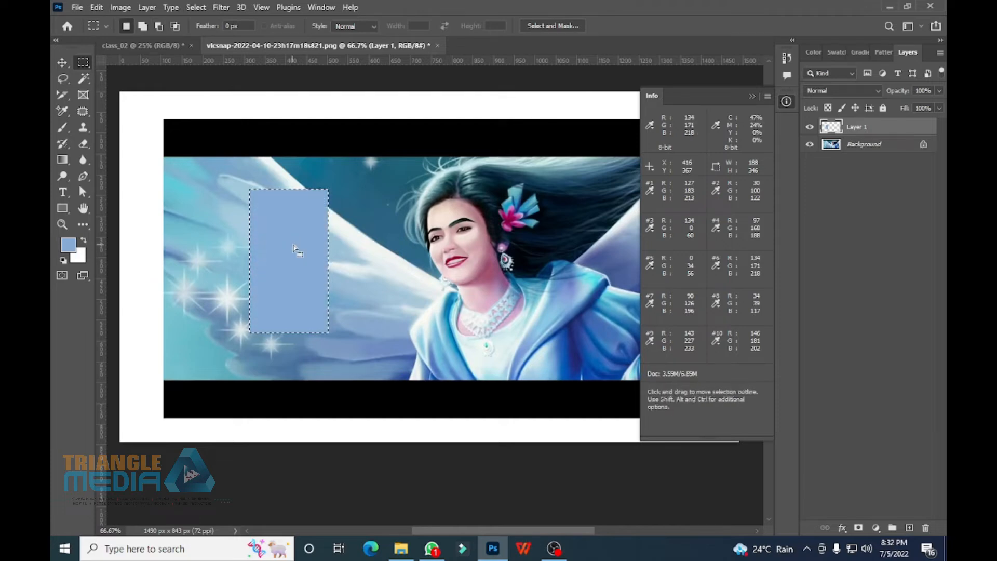
{"action": "left_click", "coordinate": [345, 337]}
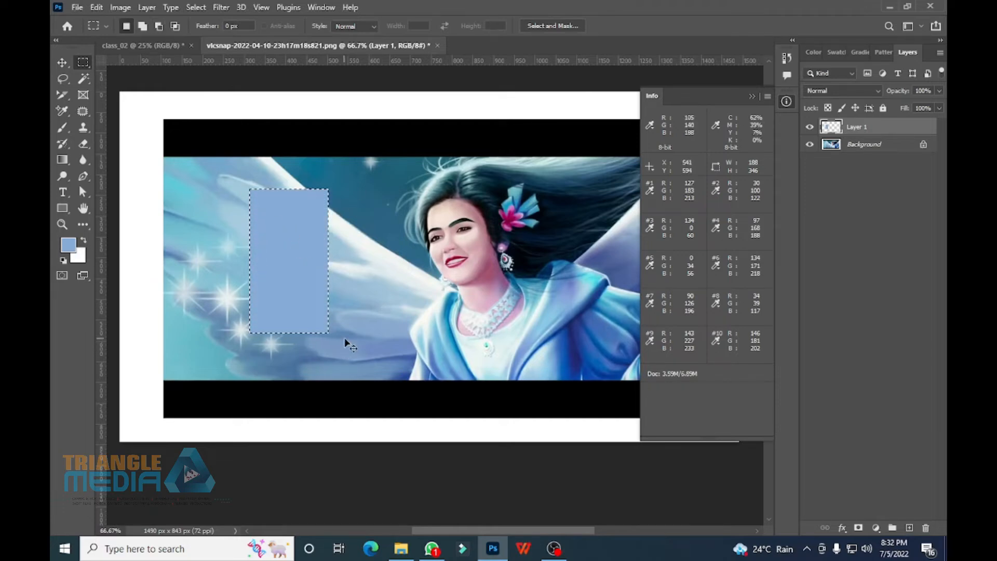
Move the blue rectangle to the picture's left edge and scale it proportionally to about 161%.
{"action": "key", "text": "v"}
{"action": "left_click_drag", "start_coordinate": [326, 234], "coordinate": [237, 185]}
{"action": "left_click_drag", "start_coordinate": [241, 294], "coordinate": [289, 384]}
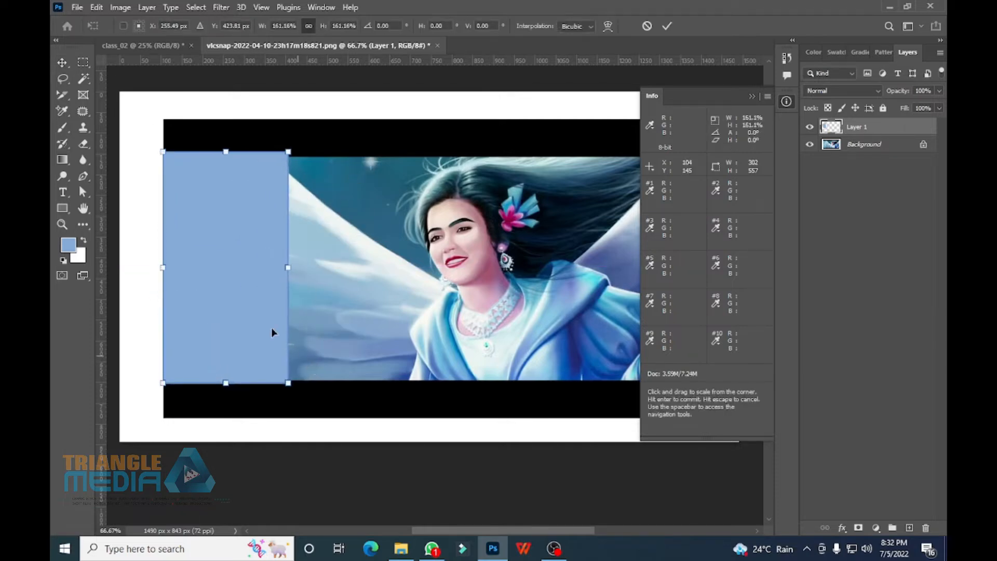
{"action": "left_click", "coordinate": [361, 291]}
Delete the layer containing the blue rectangle.
{"action": "left_click", "coordinate": [267, 235]}
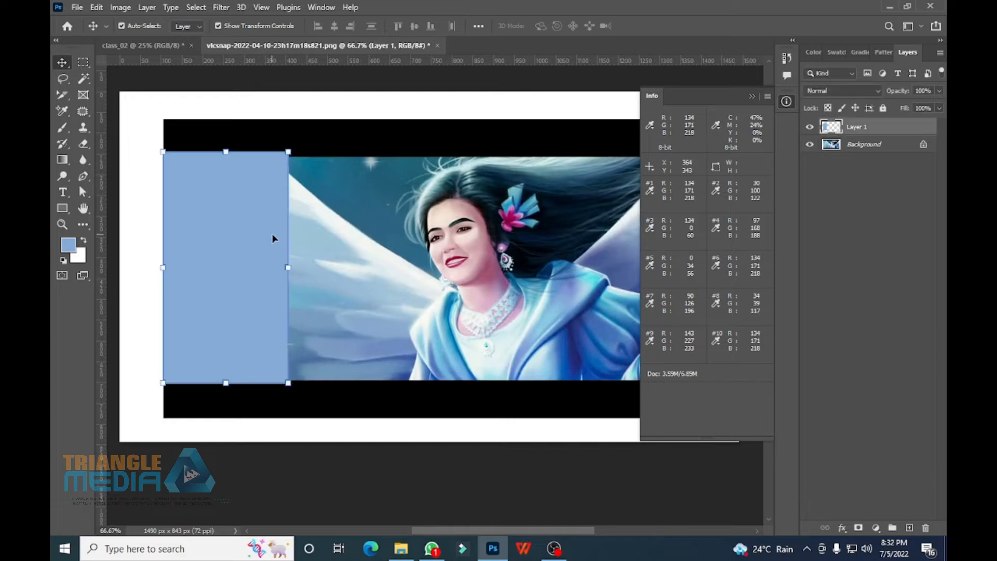
{"action": "key", "text": "Delete"}
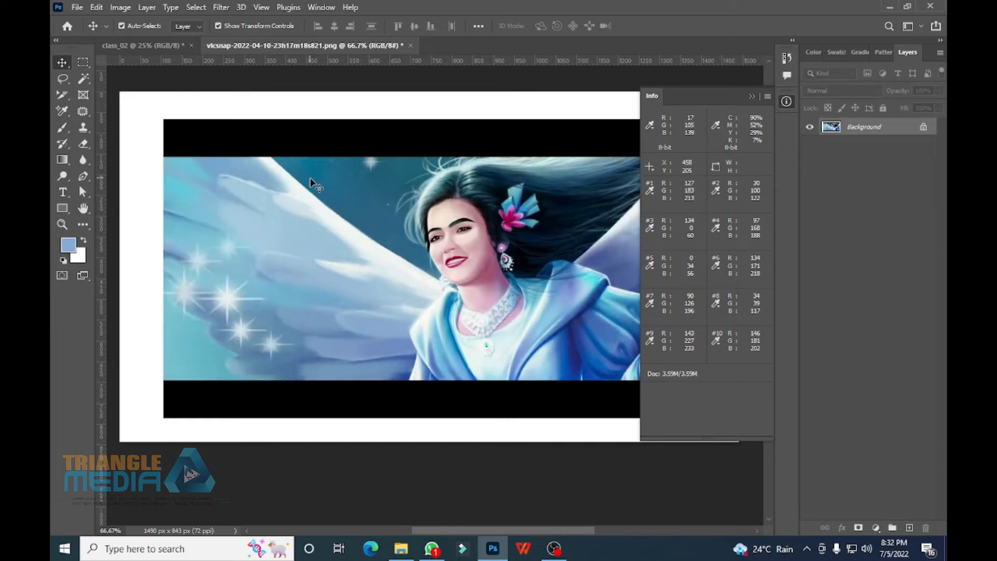
Measure a diagonal from the canvas's top-left corner to its bottom edge with the Ruler tool.
{"action": "left_click", "coordinate": [62, 113]}
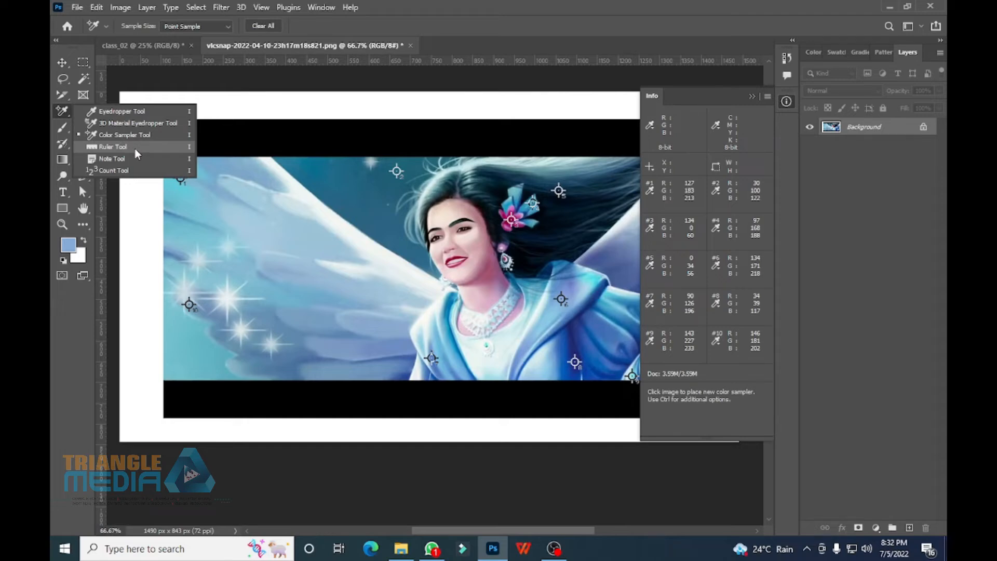
{"action": "left_click", "coordinate": [135, 148]}
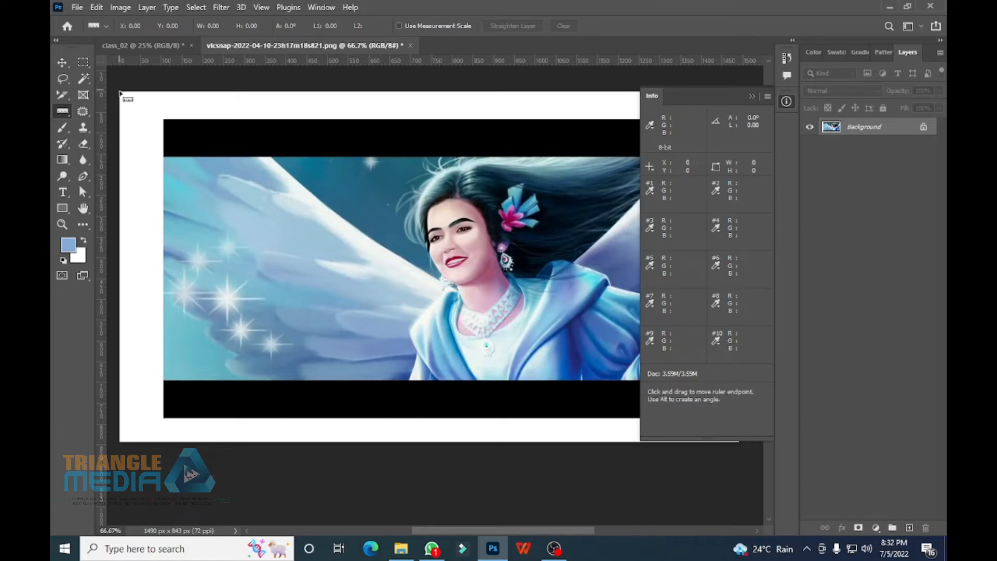
{"action": "left_click_drag", "start_coordinate": [120, 92], "coordinate": [357, 443]}
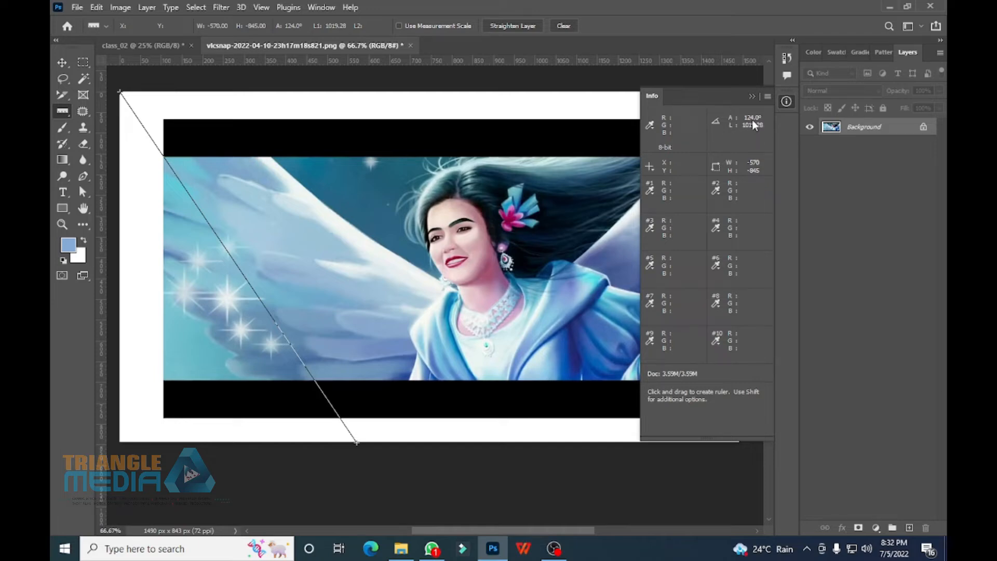
Add a note in the white margin near the canvas's top-left corner reading "This is my 2nd class for tools of photoshop.".
{"action": "right_click", "coordinate": [60, 117]}
{"action": "left_click", "coordinate": [104, 158]}
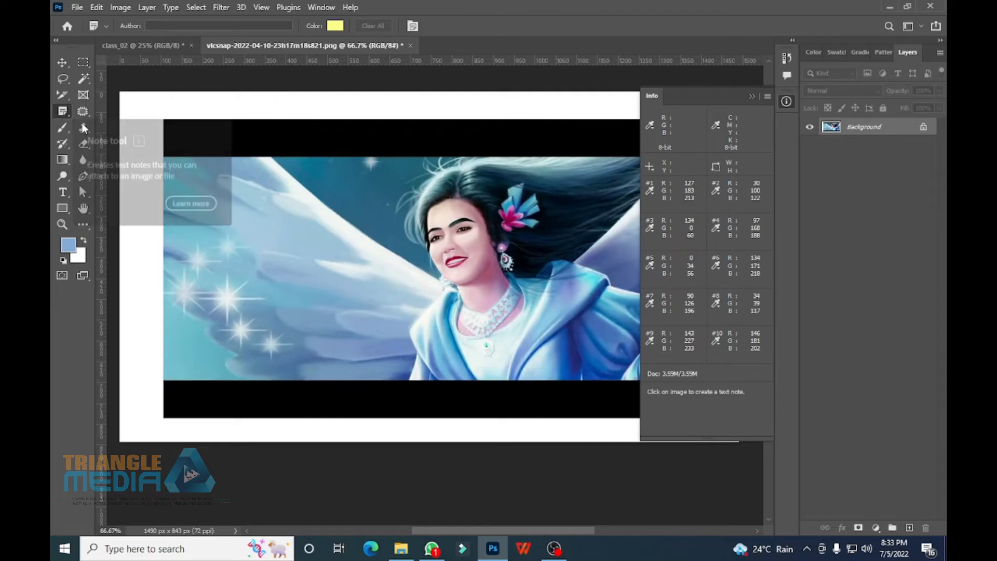
{"action": "left_click", "coordinate": [137, 104]}
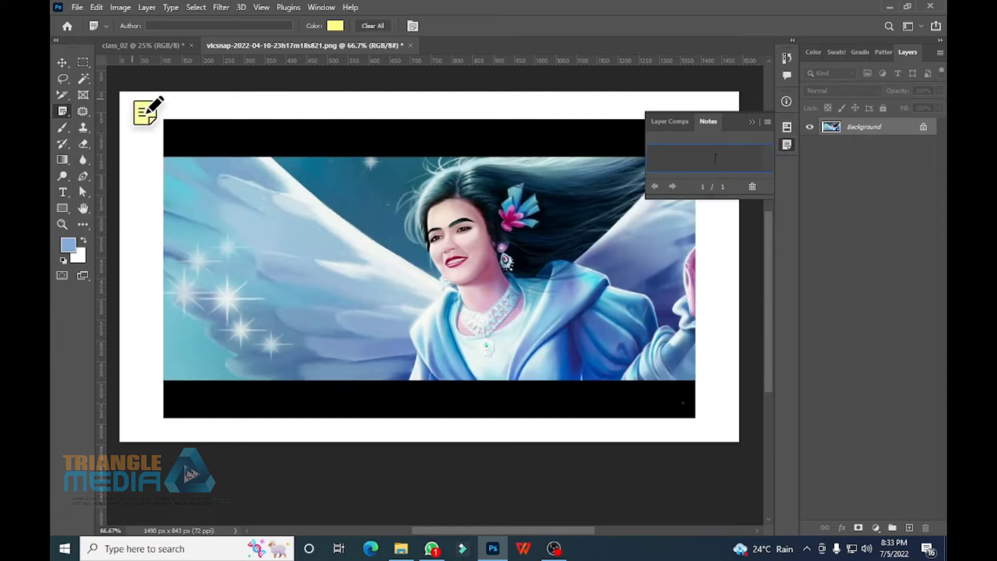
{"action": "type", "text": "dshfd hfjhdskjhfj dhkjf hk hdhskjdkjsd"}
{"action": "key", "text": "BackSpace"}
{"action": "key", "text": "BackSpace"}
{"action": "key", "text": "BackSpace"}
{"action": "key", "text": "BackSpace"}
{"action": "key", "text": "BackSpace"}
{"action": "key", "text": "BackSpace"}
{"action": "key", "text": "BackSpace"}
{"action": "key", "text": "BackSpace"}
{"action": "key", "text": "BackSpace"}
{"action": "key", "text": "BackSpace"}
{"action": "key", "text": "BackSpace"}
{"action": "key", "text": "BackSpace"}
{"action": "key", "text": "BackSpace"}
{"action": "key", "text": "BackSpace"}
{"action": "key", "text": "BackSpace"}
{"action": "key", "text": "BackSpace"}
{"action": "type", "text": "This is my 2nd class for tools"}
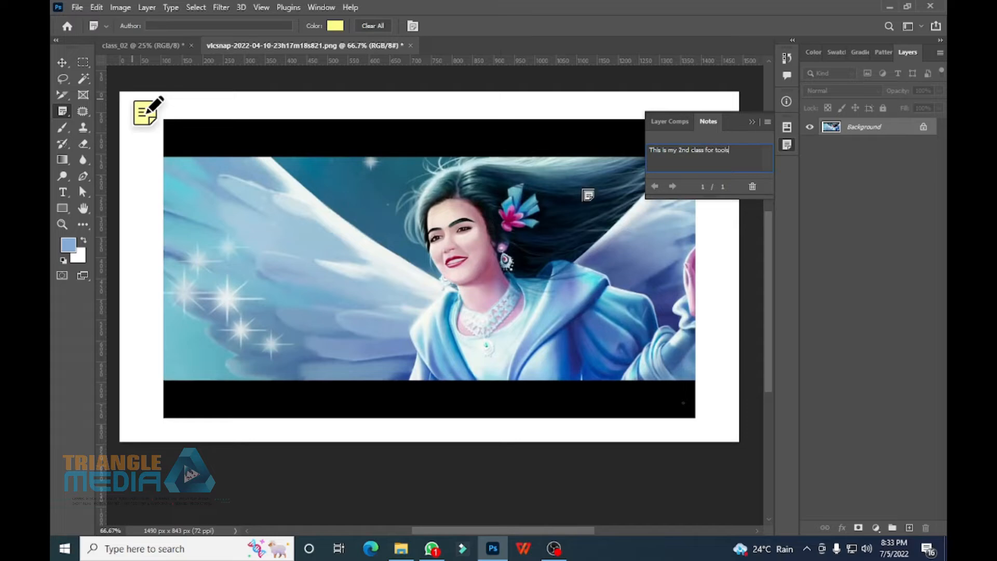
{"action": "type", "text": " of photoshop."}
{"action": "left_click", "coordinate": [752, 122]}
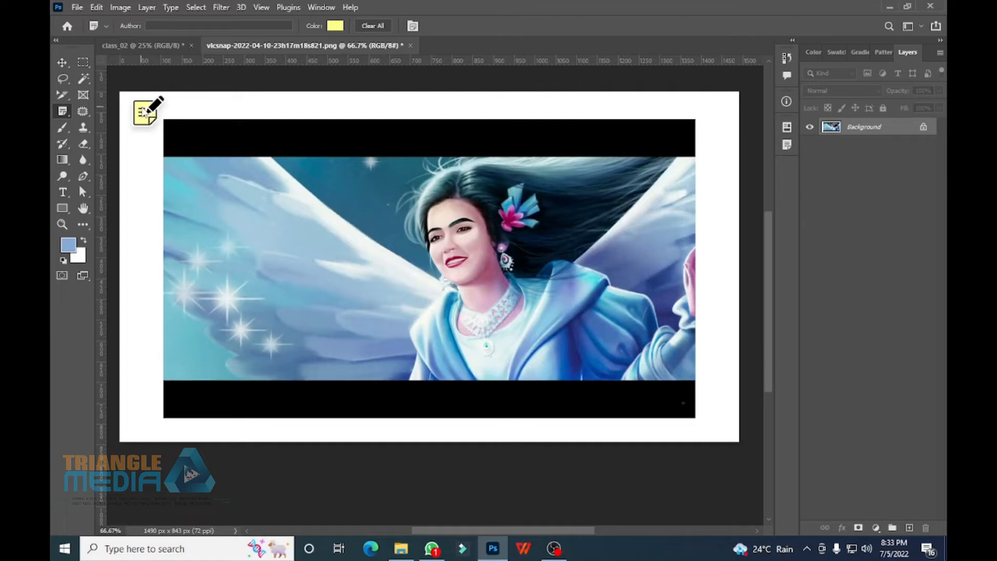
Delete all notes from the image.
{"action": "left_click", "coordinate": [374, 25]}
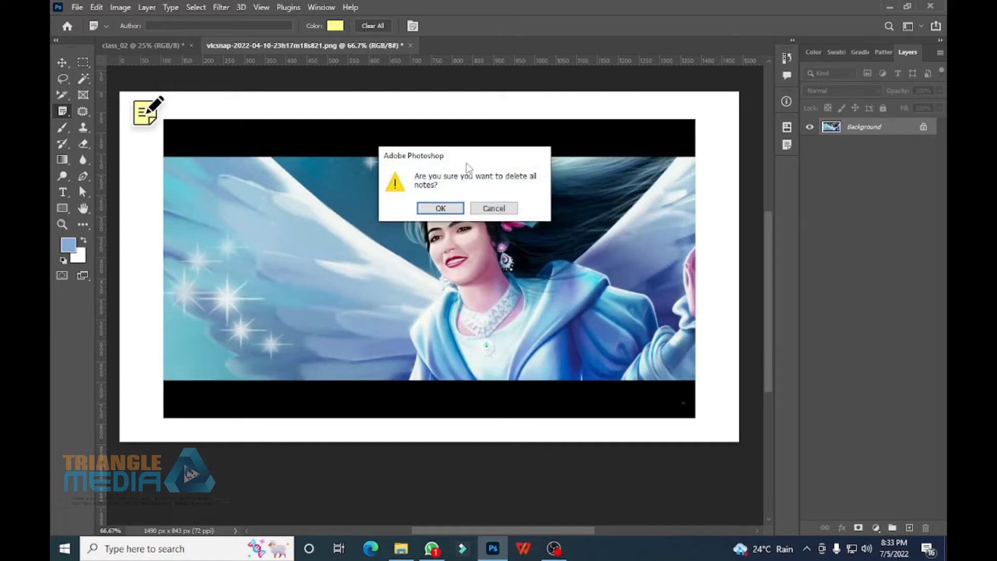
{"action": "left_click", "coordinate": [441, 208]}
Place eight count markers across the woman's face, the wing and the robe with the Count tool.
{"action": "right_click", "coordinate": [63, 111]}
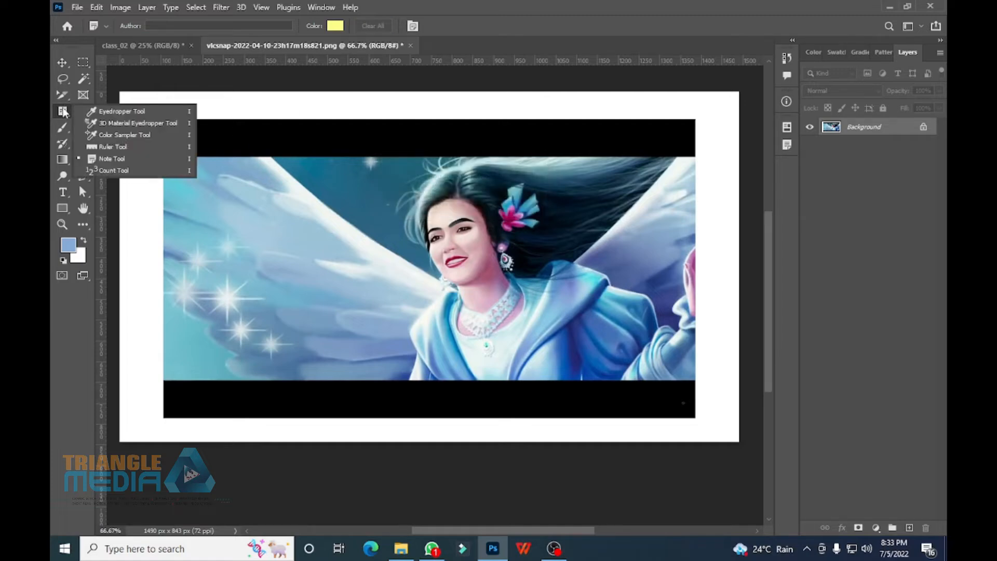
{"action": "left_click", "coordinate": [146, 173]}
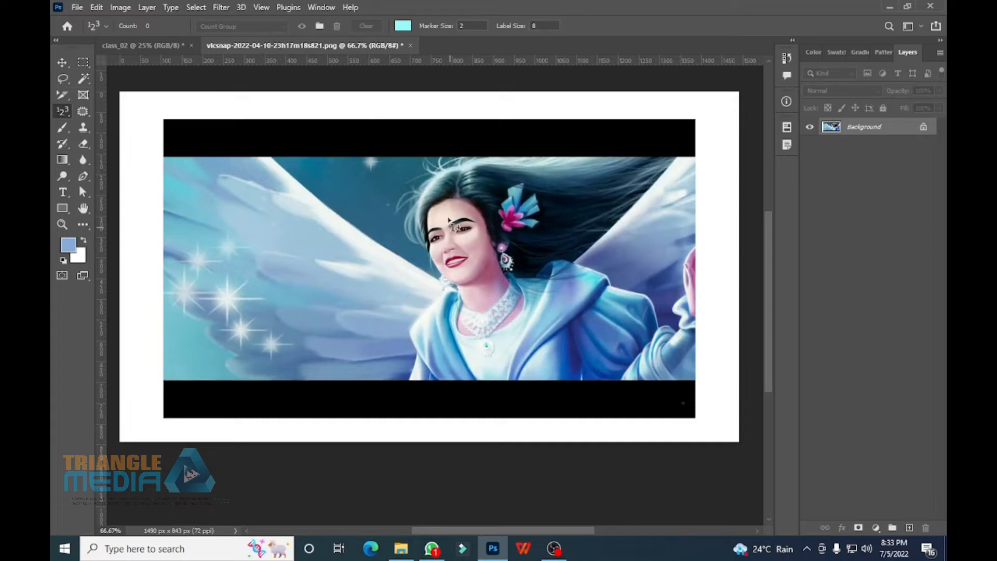
{"action": "left_click", "coordinate": [457, 253]}
{"action": "left_click", "coordinate": [457, 267]}
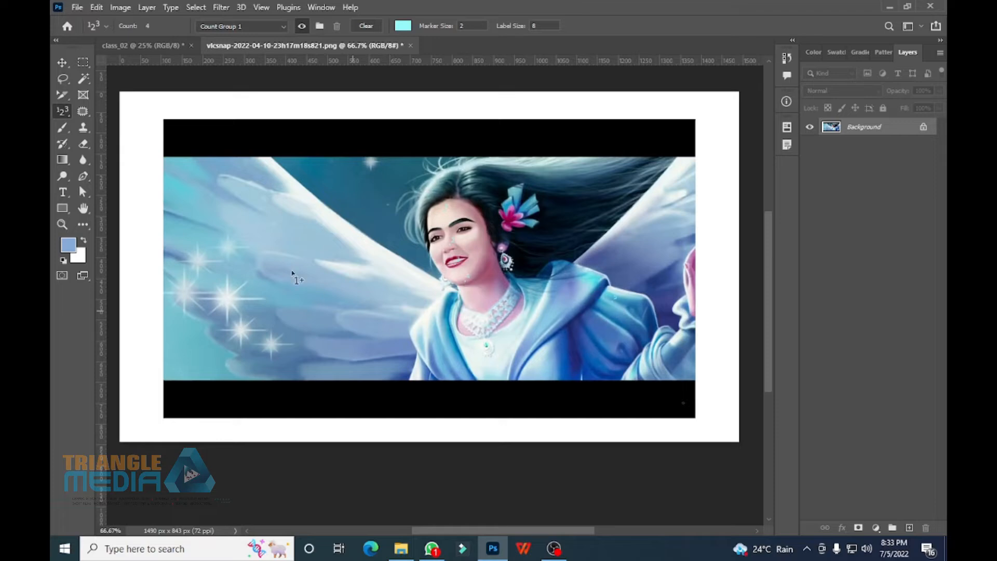
{"action": "left_click", "coordinate": [354, 317]}
Unlock the Background so that it becomes a regular, editable layer.
{"action": "left_click", "coordinate": [96, 7]}
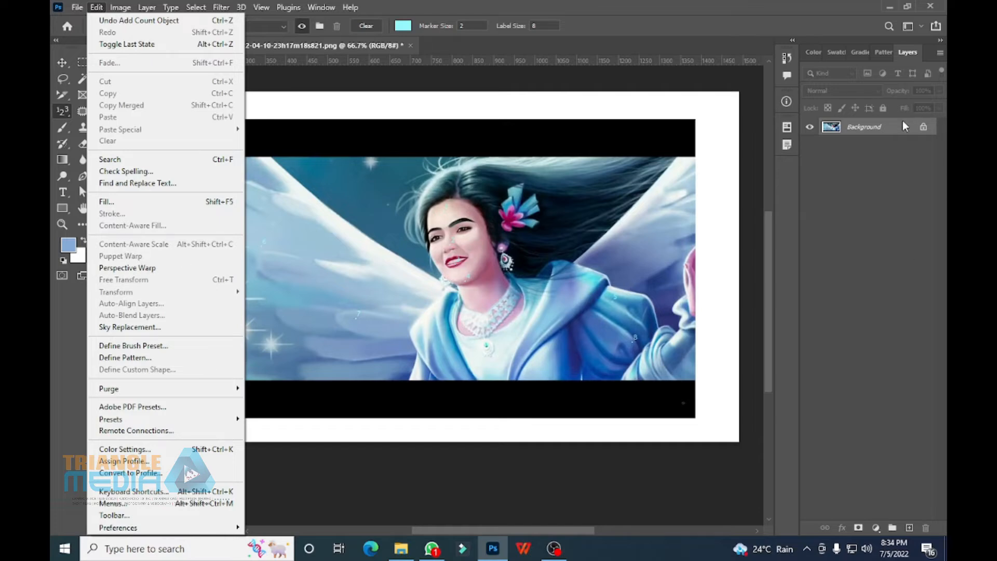
{"action": "left_click", "coordinate": [914, 131]}
{"action": "left_click", "coordinate": [923, 127]}
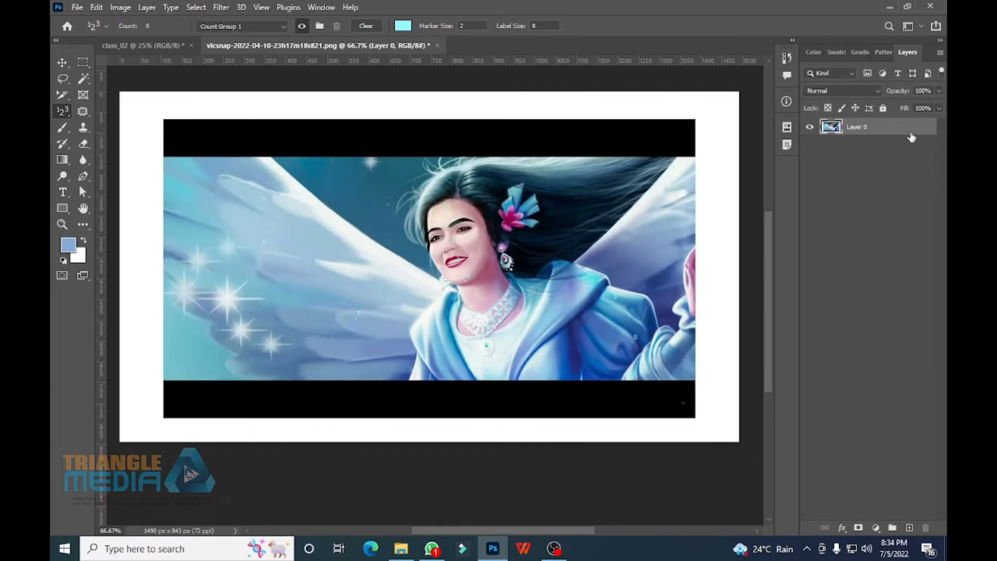
Start Puppet Warp on Layer 0 and place pins on the forehead, nose, chin, wing and robe.
{"action": "left_click", "coordinate": [98, 8]}
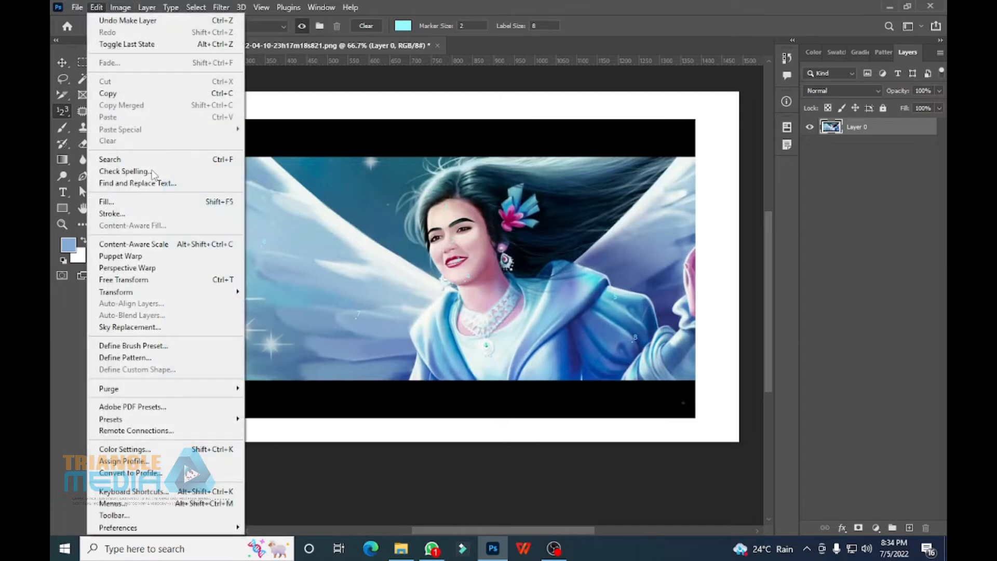
{"action": "left_click", "coordinate": [156, 257]}
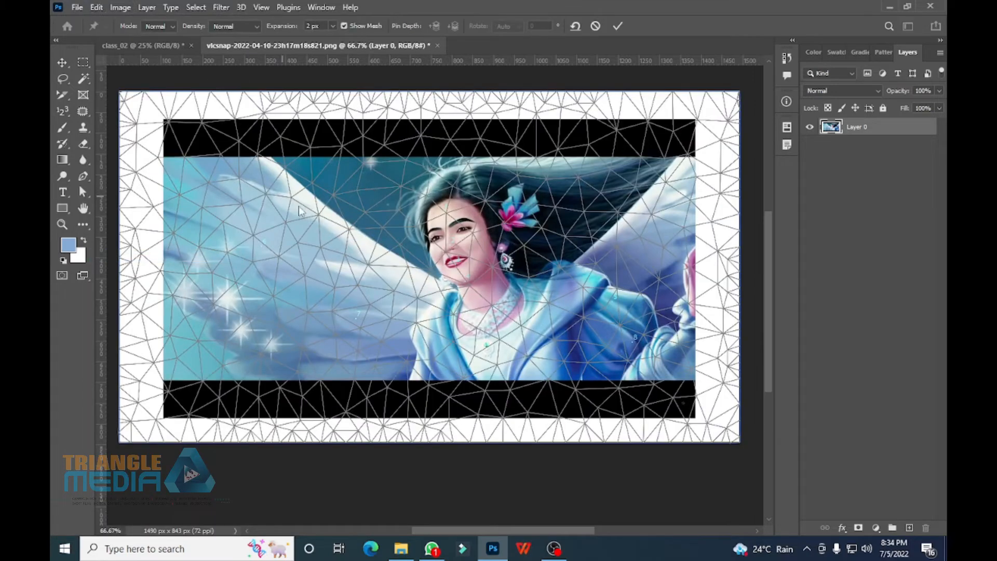
{"action": "left_click", "coordinate": [446, 212]}
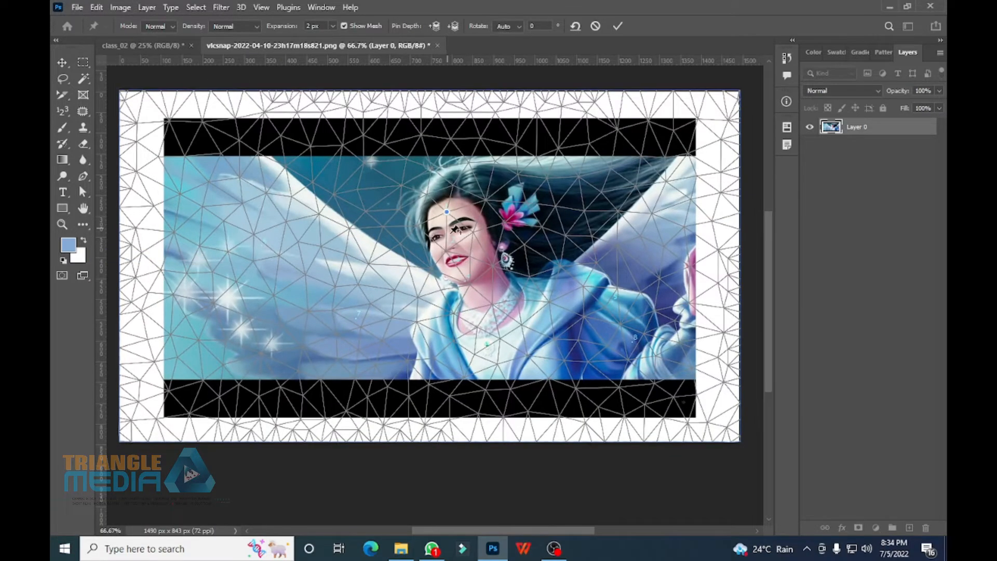
{"action": "left_click", "coordinate": [451, 242]}
{"action": "left_click", "coordinate": [456, 267]}
{"action": "left_click", "coordinate": [503, 217]}
{"action": "left_click", "coordinate": [464, 268]}
{"action": "key", "text": "Return"}
{"action": "left_click", "coordinate": [467, 283]}
{"action": "left_click", "coordinate": [611, 298]}
{"action": "left_click", "coordinate": [257, 247]}
{"action": "left_click", "coordinate": [354, 321]}
{"action": "left_click", "coordinate": [630, 341]}
Move the forehead, mouth, robe and wing pins to distort the picture, and apply the Puppet Warp.
{"action": "left_click_drag", "start_coordinate": [446, 213], "coordinate": [509, 217]}
{"action": "left_click_drag", "start_coordinate": [455, 270], "coordinate": [420, 300]}
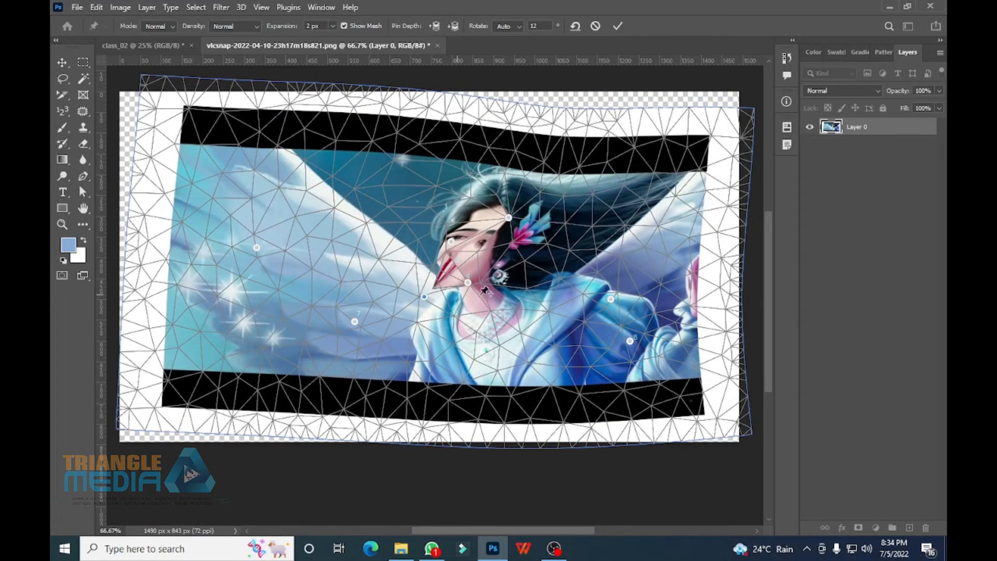
{"action": "left_click_drag", "start_coordinate": [630, 341], "coordinate": [534, 266]}
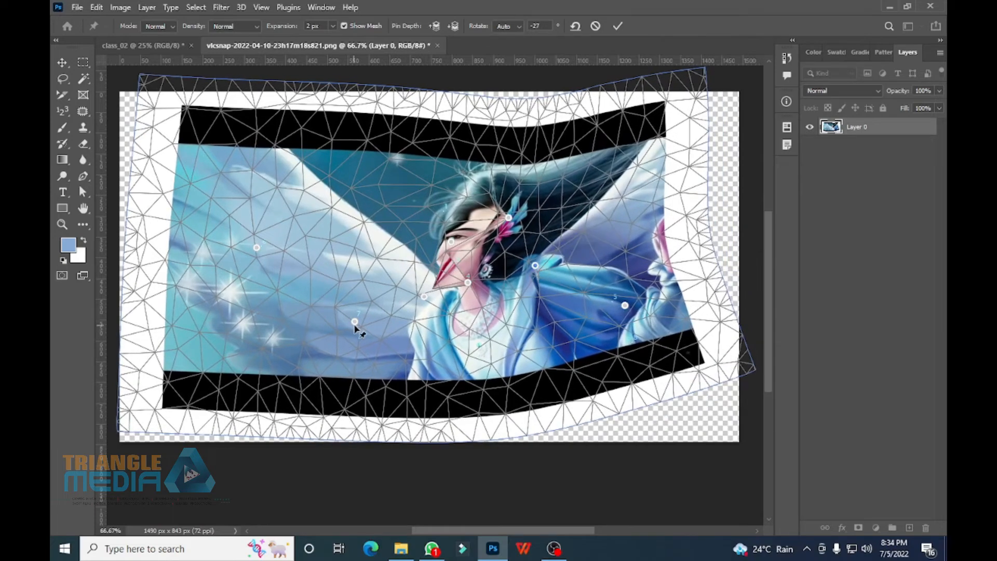
{"action": "left_click_drag", "start_coordinate": [355, 322], "coordinate": [410, 299]}
{"action": "left_click_drag", "start_coordinate": [256, 248], "coordinate": [397, 280]}
{"action": "key", "text": "Return"}
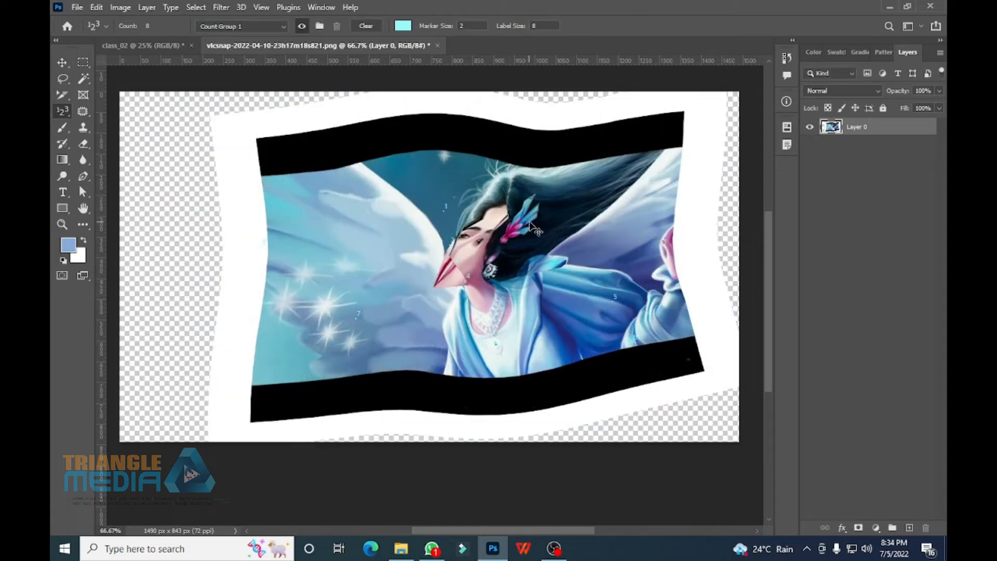
Undo the Puppet Warp and clear all count markers from the image.
{"action": "key", "text": "ctrl+z"}
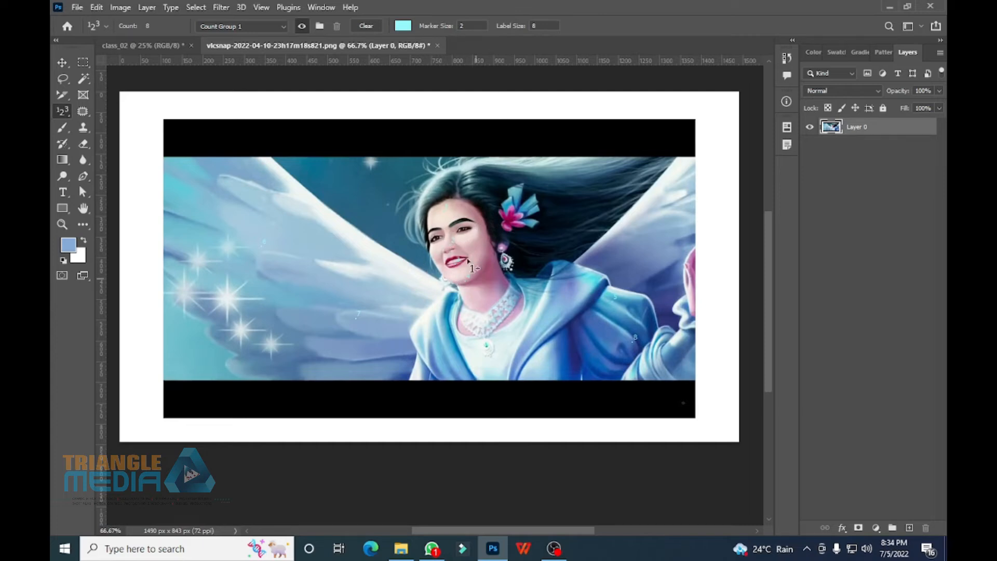
{"action": "left_click", "coordinate": [366, 25]}
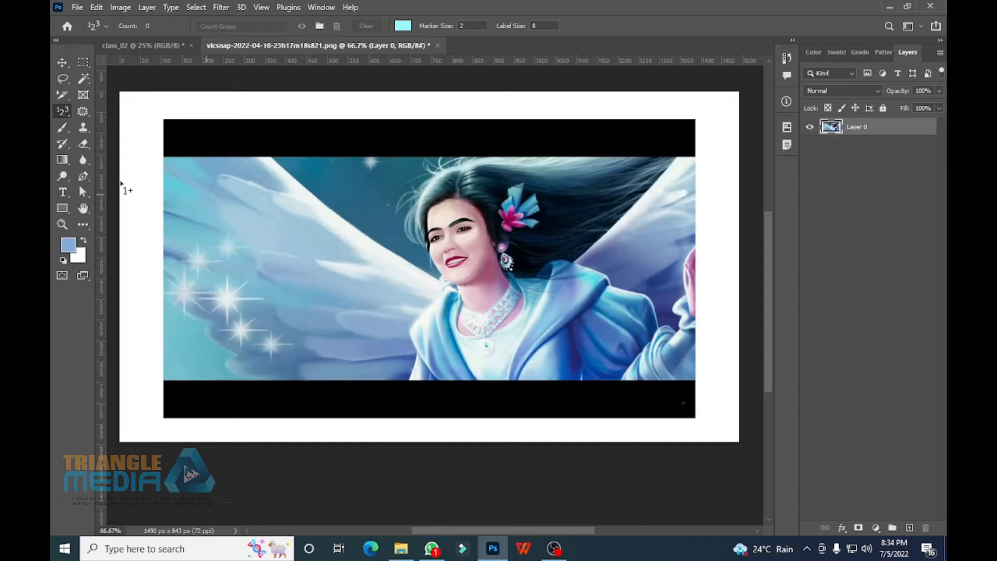
Activate the Spot Healing Brush tool.
{"action": "left_click", "coordinate": [81, 113]}
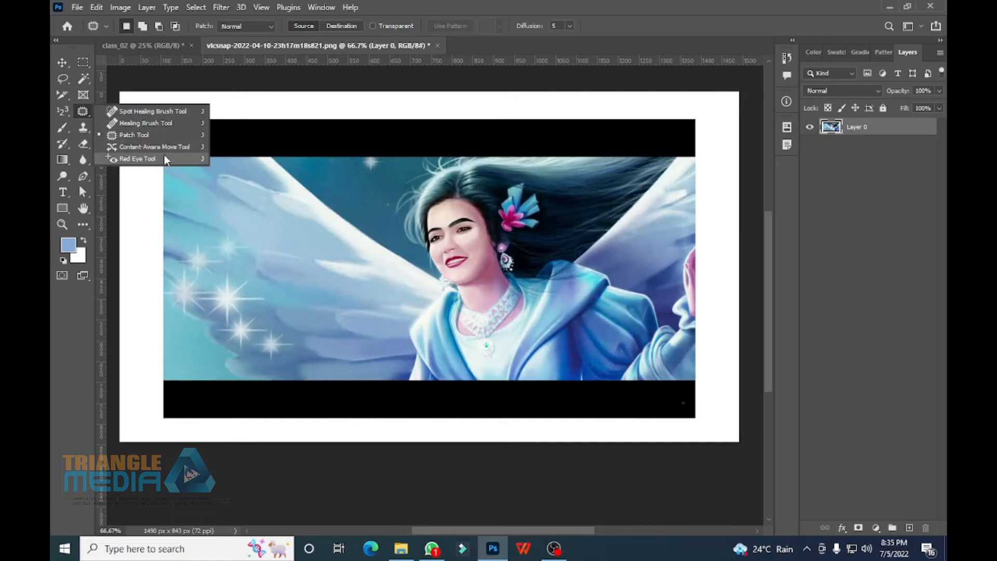
{"action": "left_click", "coordinate": [170, 114]}
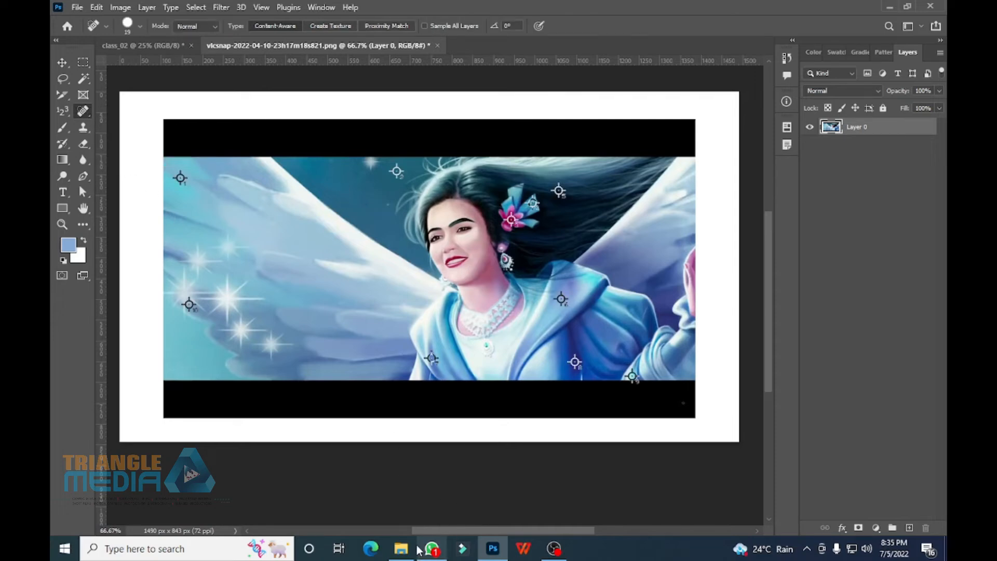
Open Google Chrome with the first profile in a maximized window, dismissing the offer to restore pages.
{"action": "left_click", "coordinate": [209, 548]}
{"action": "type", "text": "ch"}
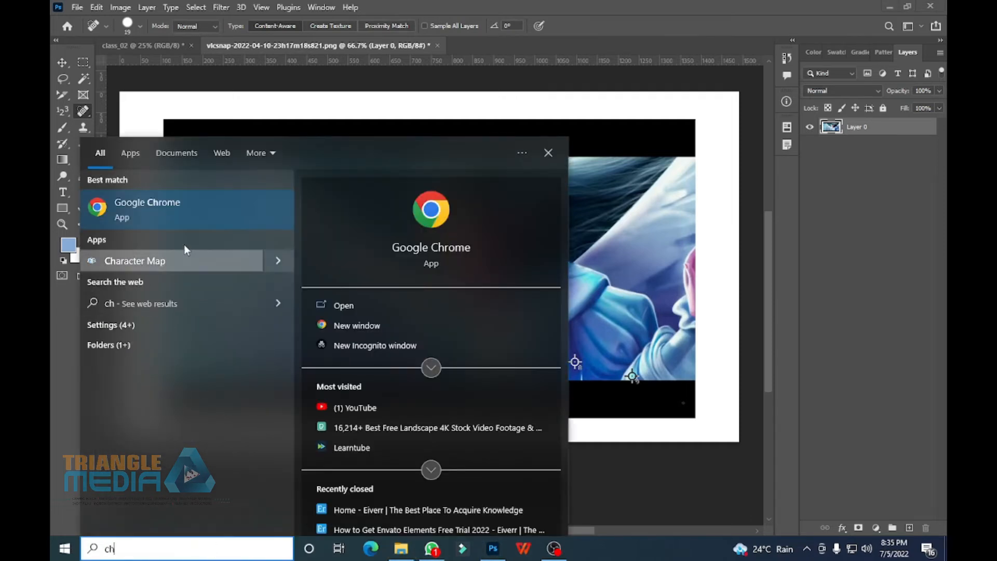
{"action": "key", "text": "Escape"}
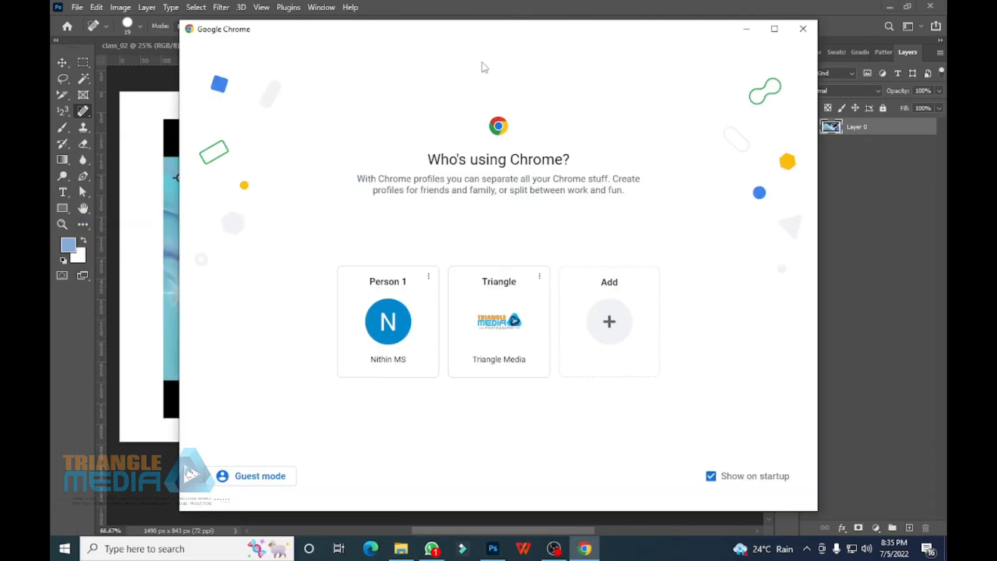
{"action": "left_click", "coordinate": [387, 318]}
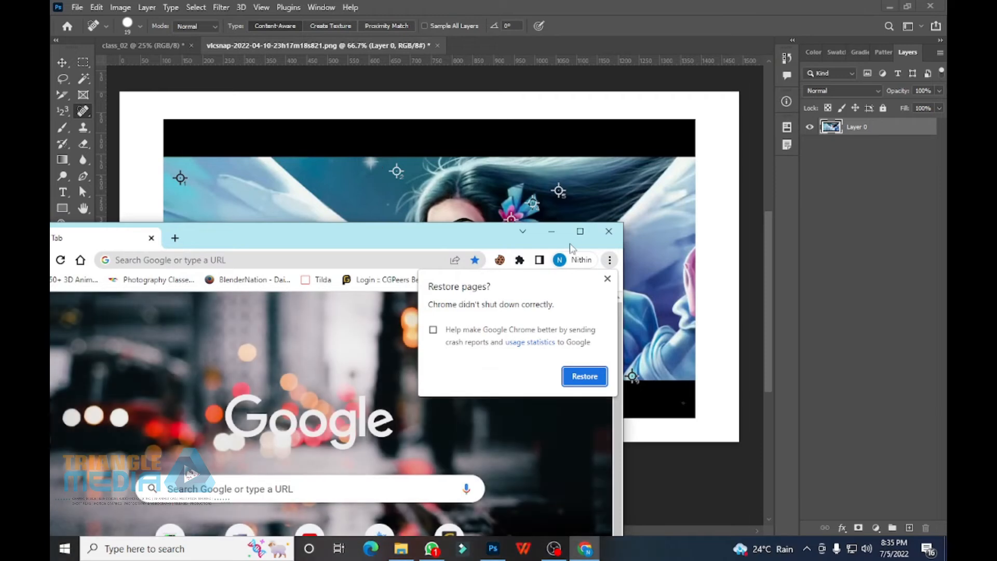
{"action": "left_click", "coordinate": [580, 231]}
{"action": "left_click", "coordinate": [936, 51]}
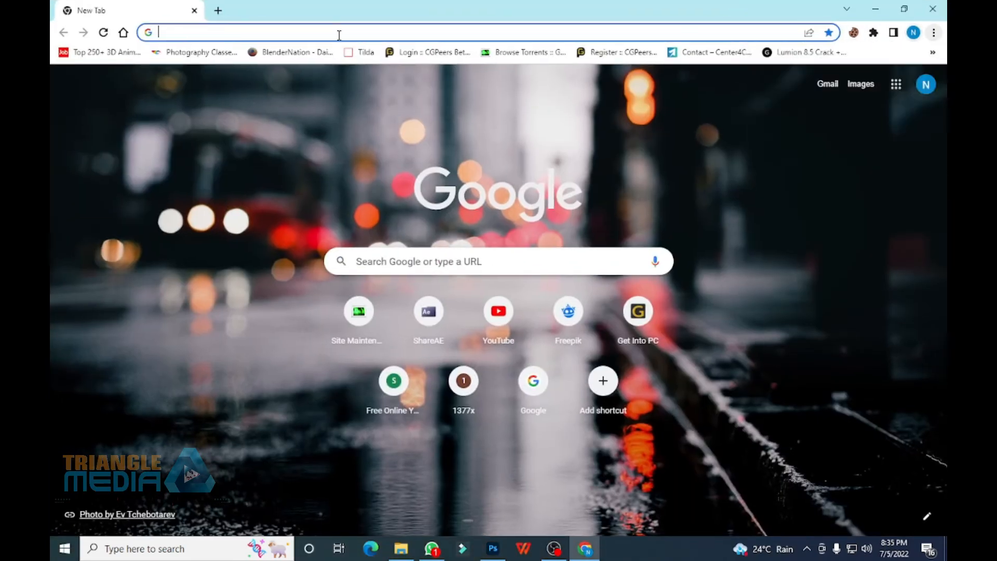
Search Google for "acne removal" and switch to the image results.
{"action": "left_click", "coordinate": [339, 32]}
{"action": "type", "text": "acne "}
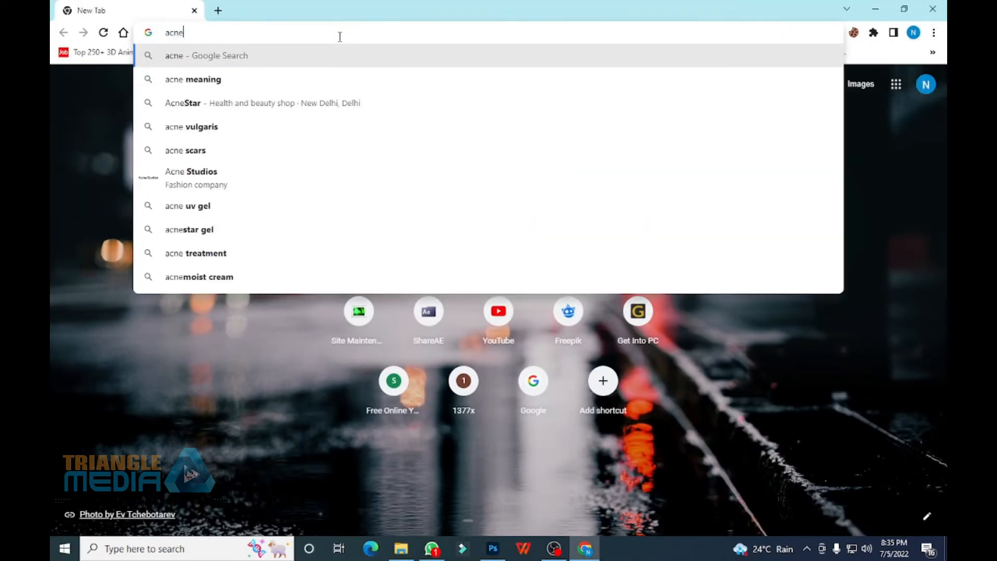
{"action": "type", "text": "removal"}
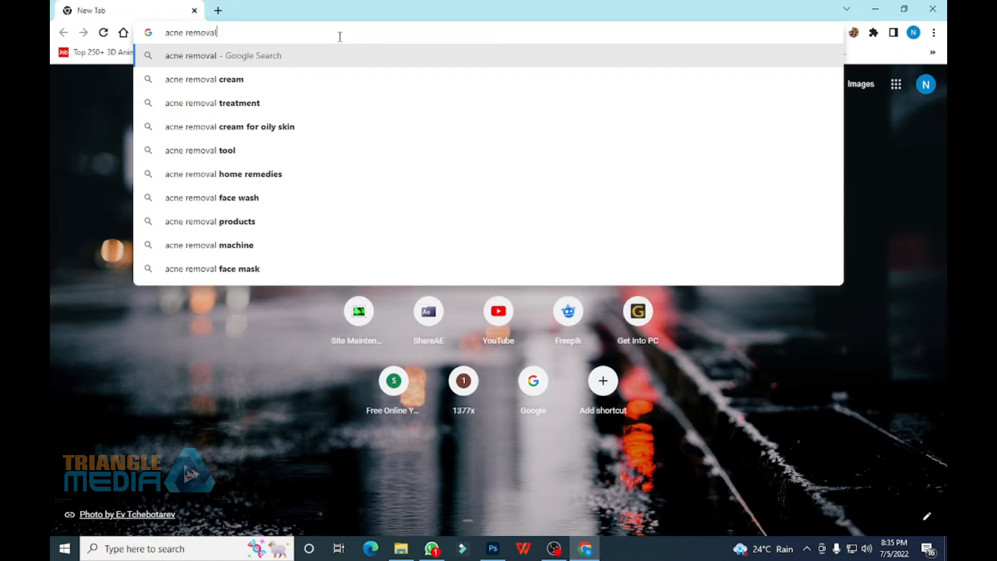
{"action": "key", "text": "Return"}
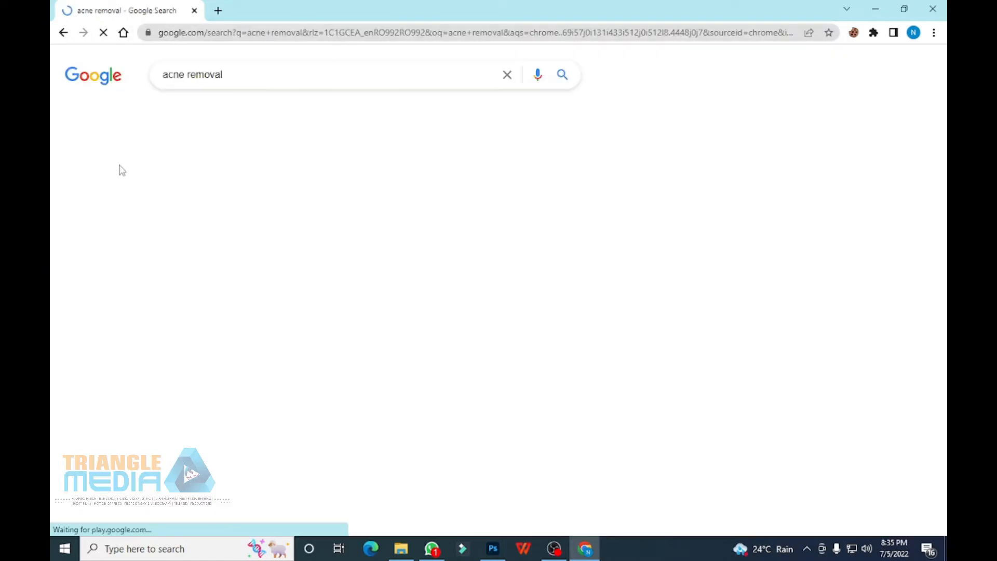
{"action": "left_click", "coordinate": [367, 119]}
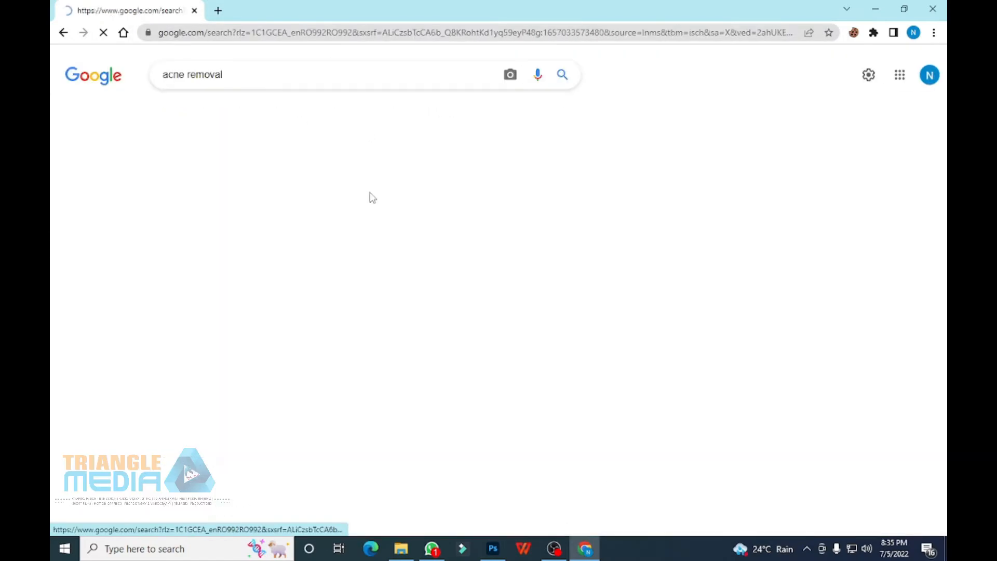
Browse the image results and open the preview of the side-profile acne photo from manhattandermatologistsnyc.com.
{"action": "scroll", "coordinate": [569, 354], "scroll_direction": "down", "scroll_amount": 3}
{"action": "scroll", "coordinate": [569, 354], "scroll_direction": "down", "scroll_amount": 5}
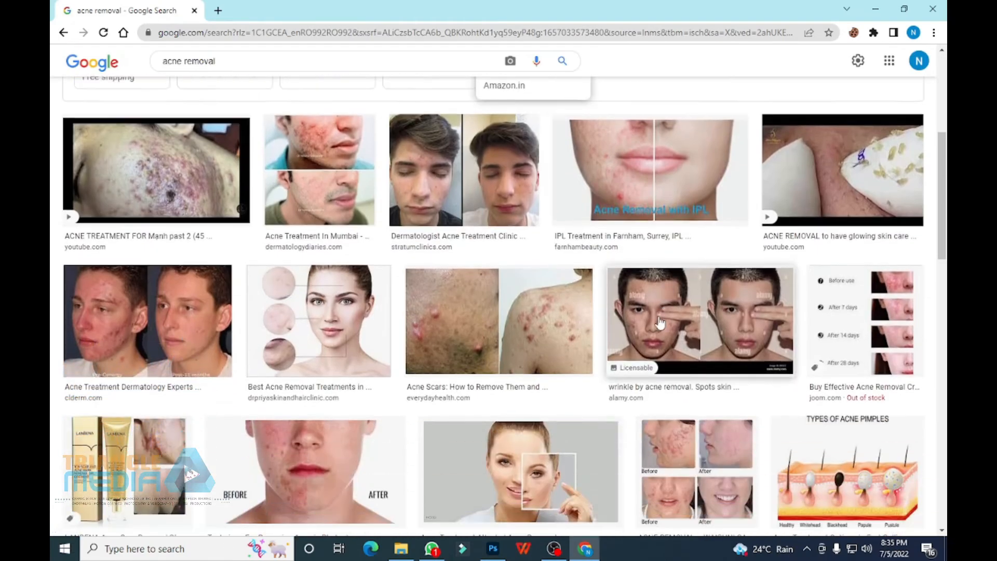
{"action": "scroll", "coordinate": [322, 317], "scroll_direction": "down", "scroll_amount": 5}
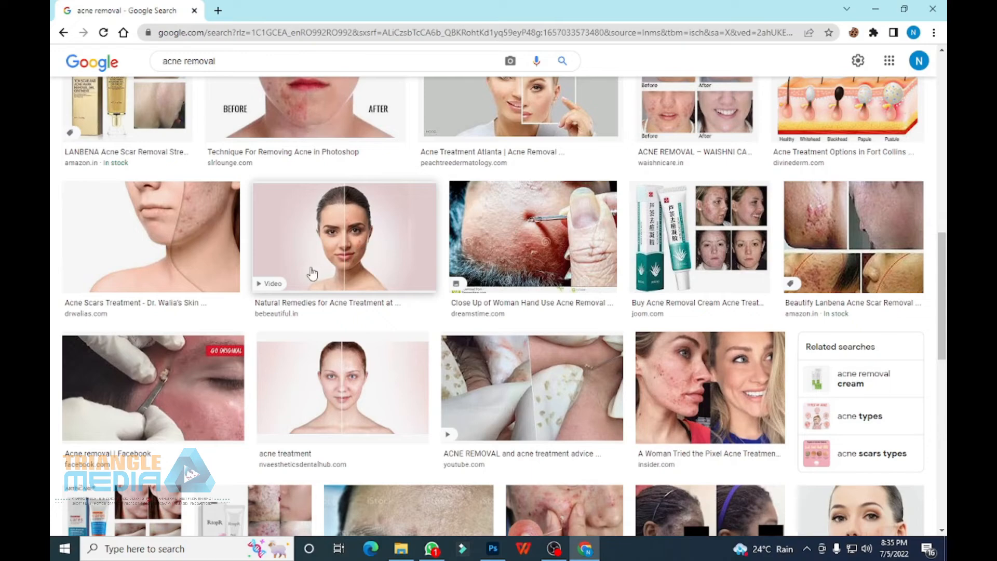
{"action": "scroll", "coordinate": [322, 265], "scroll_direction": "down", "scroll_amount": 5}
{"action": "scroll", "coordinate": [485, 283], "scroll_direction": "down", "scroll_amount": 8}
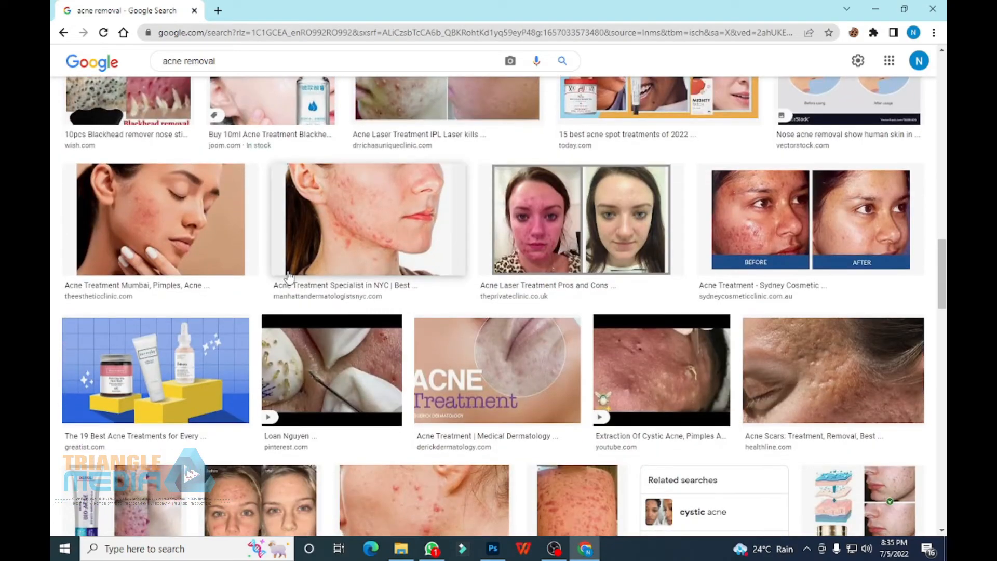
{"action": "left_click", "coordinate": [365, 210]}
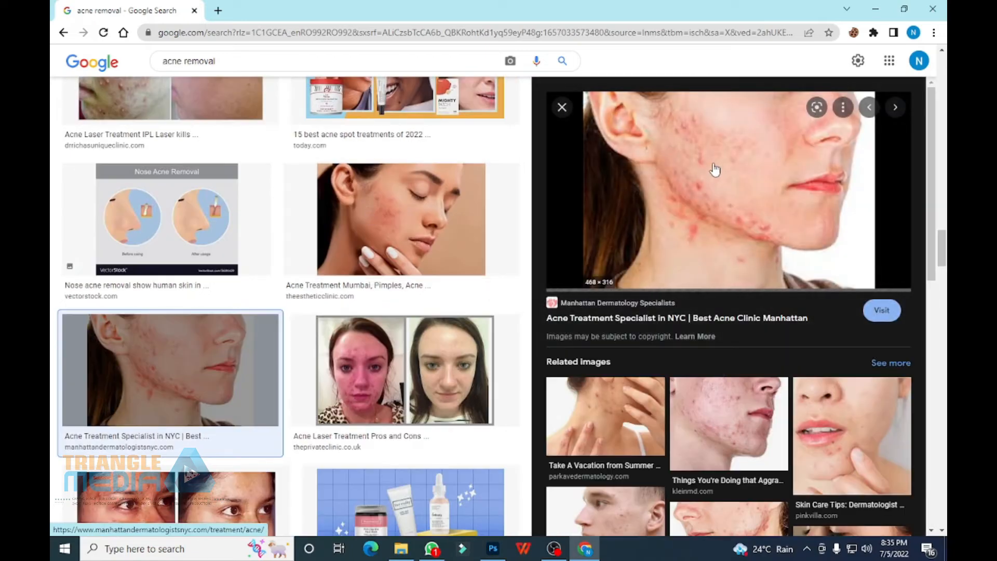
Save the acne photo as images.jpg in Downloads and open it as a new Photoshop document at 200% zoom.
{"action": "right_click", "coordinate": [715, 169]}
{"action": "left_click", "coordinate": [761, 293]}
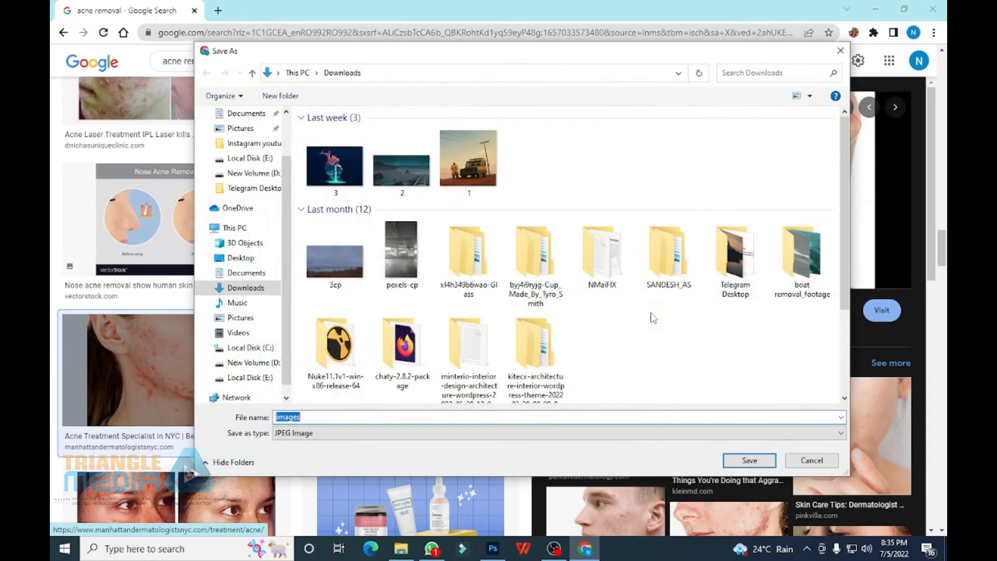
{"action": "left_click", "coordinate": [747, 461]}
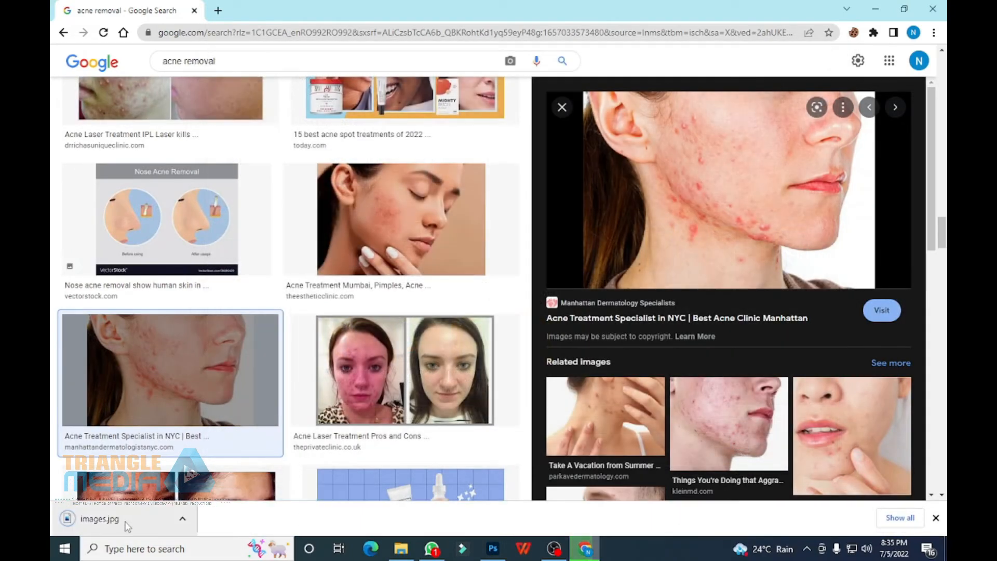
{"action": "left_click_drag", "start_coordinate": [126, 526], "coordinate": [488, 45]}
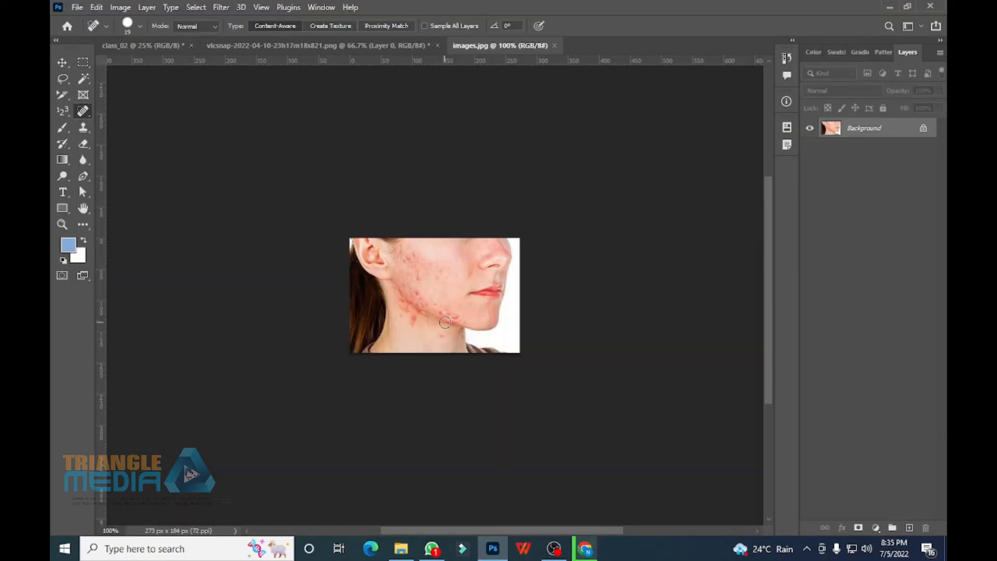
{"action": "key", "text": "ctrl+plus"}
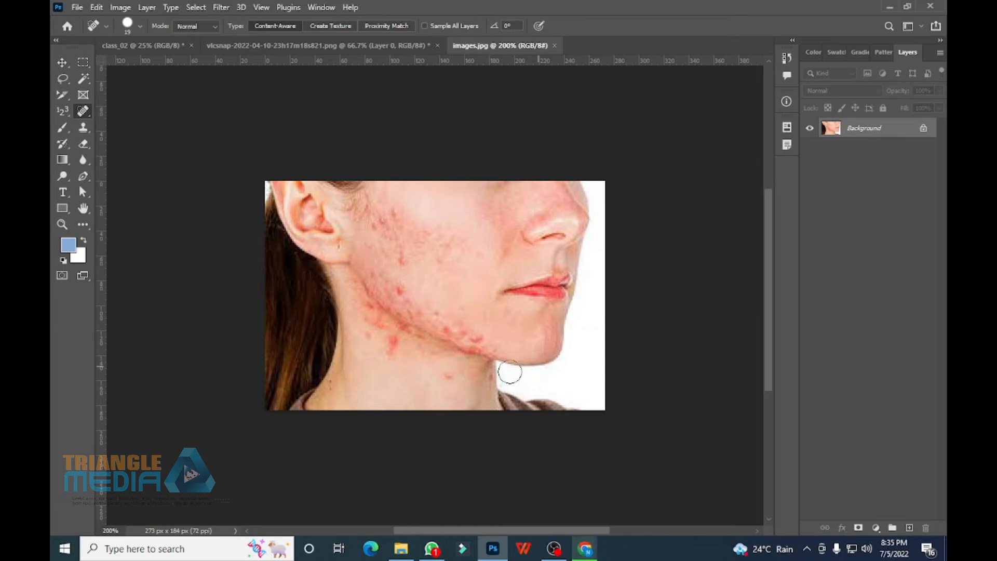
Choose the Spot Healing Brush and lower its brush hardness and spacing to the minimum.
{"action": "right_click", "coordinate": [83, 114]}
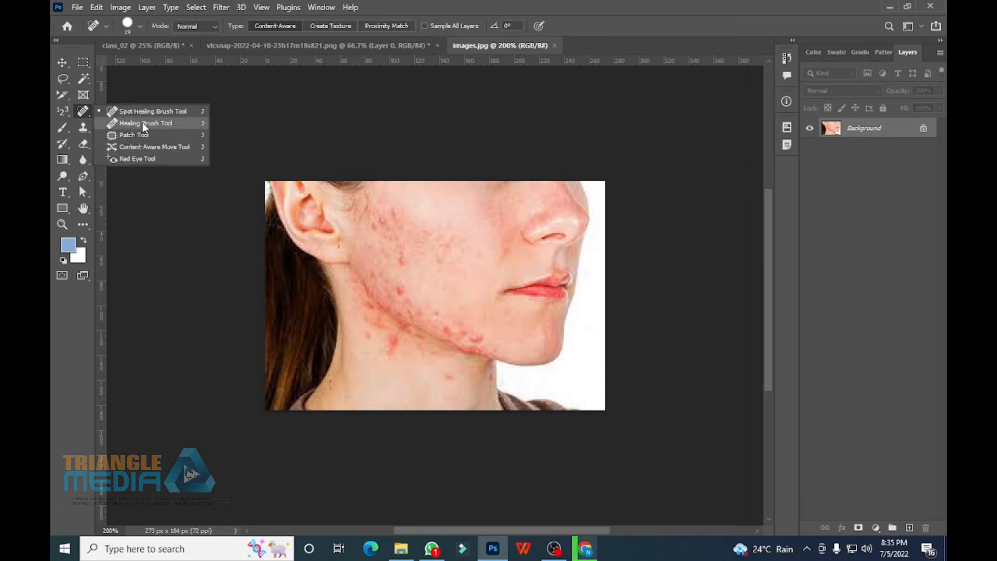
{"action": "left_click", "coordinate": [160, 111]}
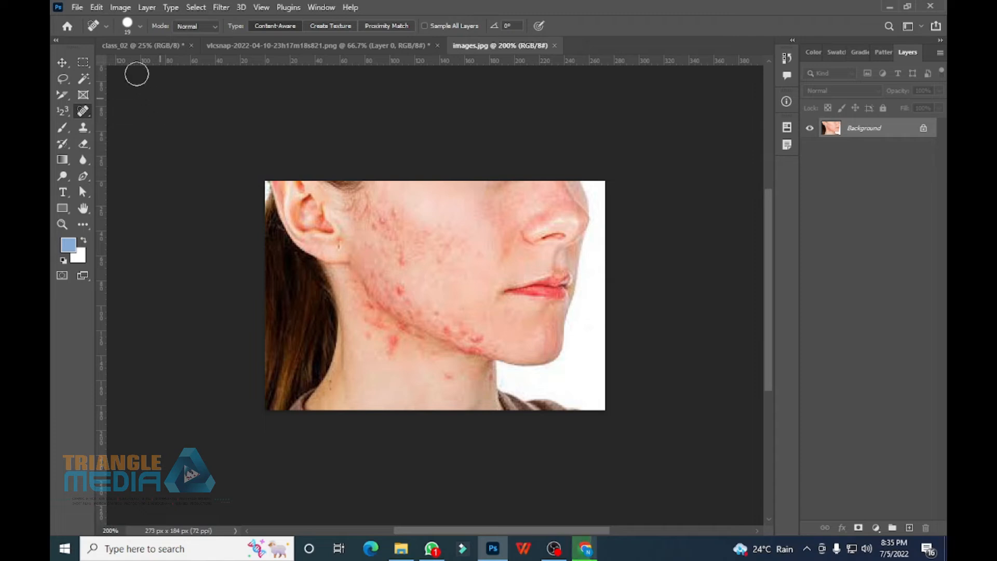
{"action": "left_click", "coordinate": [141, 26]}
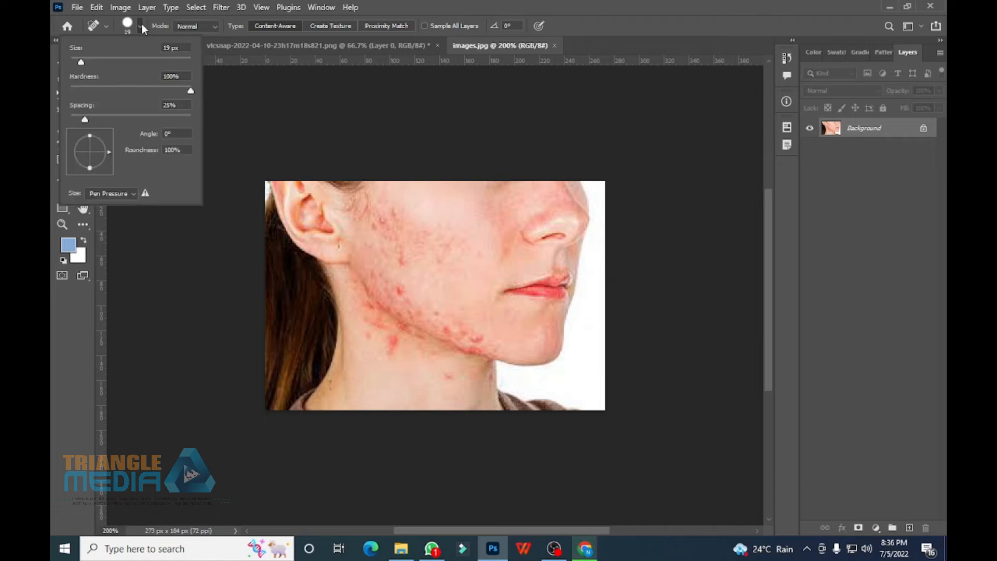
{"action": "left_click_drag", "start_coordinate": [188, 90], "coordinate": [52, 90]}
{"action": "left_click_drag", "start_coordinate": [85, 119], "coordinate": [51, 120]}
{"action": "left_click", "coordinate": [478, 221]}
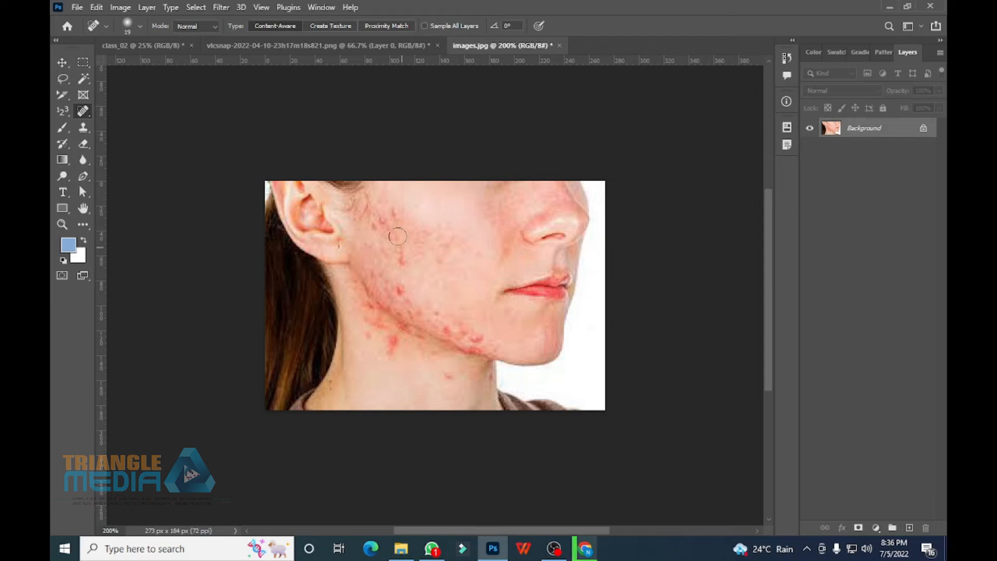
Heal the acne spots across the cheek and jaw with the Spot Healing Brush, and paint over the lips.
{"action": "left_click", "coordinate": [393, 209]}
{"action": "left_click", "coordinate": [400, 248]}
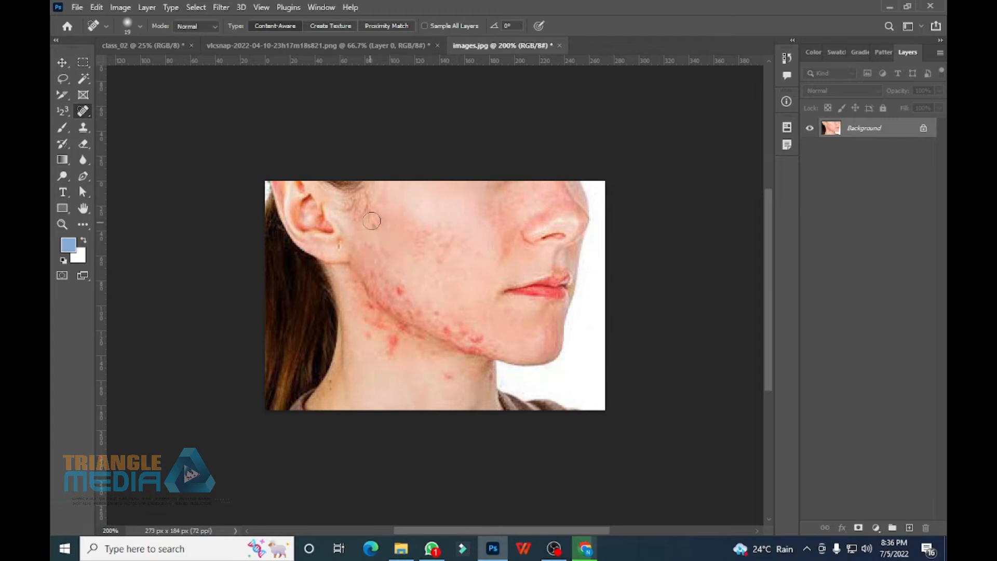
{"action": "mouse_move", "coordinate": [372, 220]}
{"action": "left_mouse_down"}
{"action": "mouse_move", "coordinate": [381, 259]}
{"action": "mouse_move", "coordinate": [422, 305]}
{"action": "mouse_move", "coordinate": [474, 332]}
{"action": "left_mouse_up"}
{"action": "left_click", "coordinate": [472, 334]}
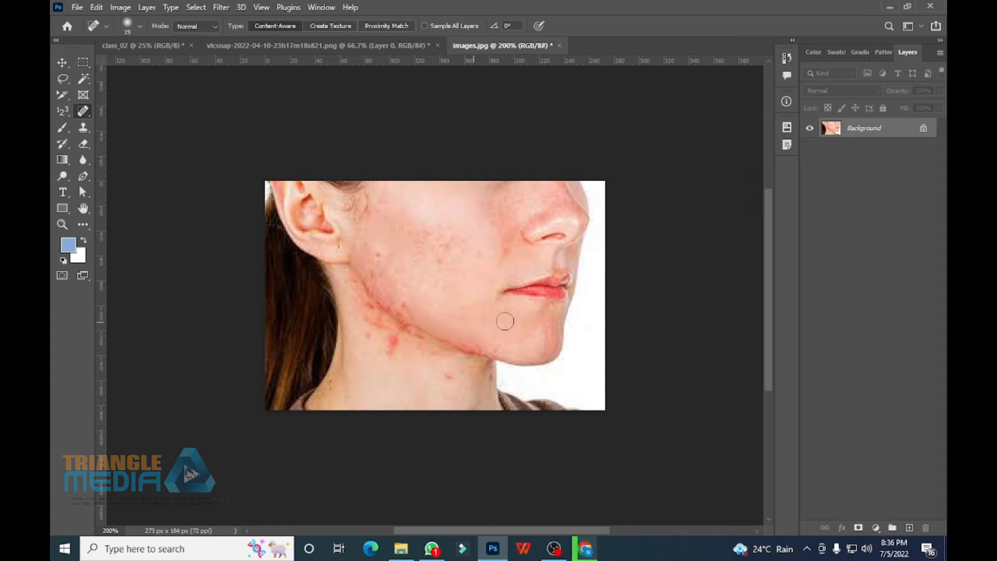
{"action": "left_click_drag", "start_coordinate": [394, 278], "coordinate": [366, 297]}
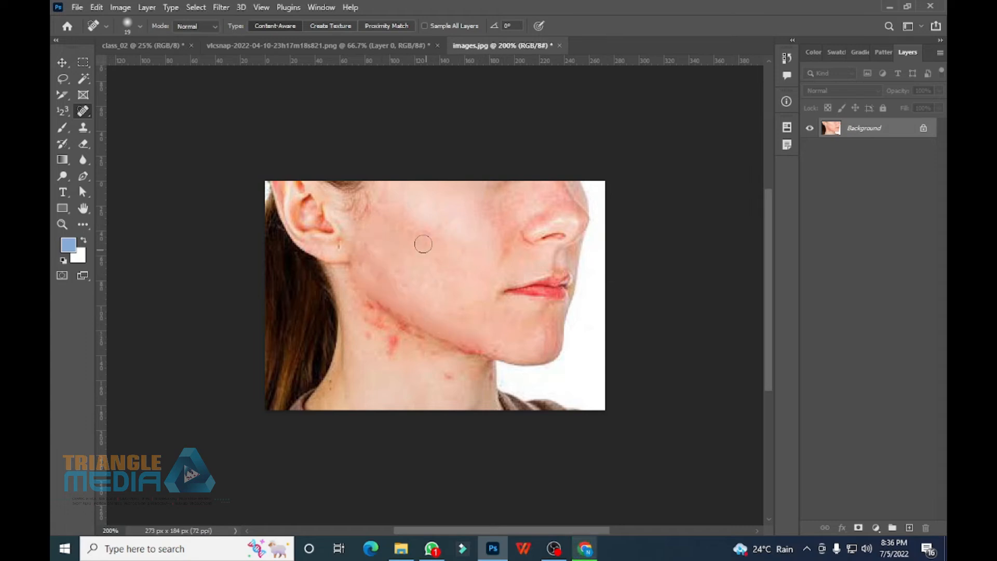
{"action": "left_click", "coordinate": [393, 265]}
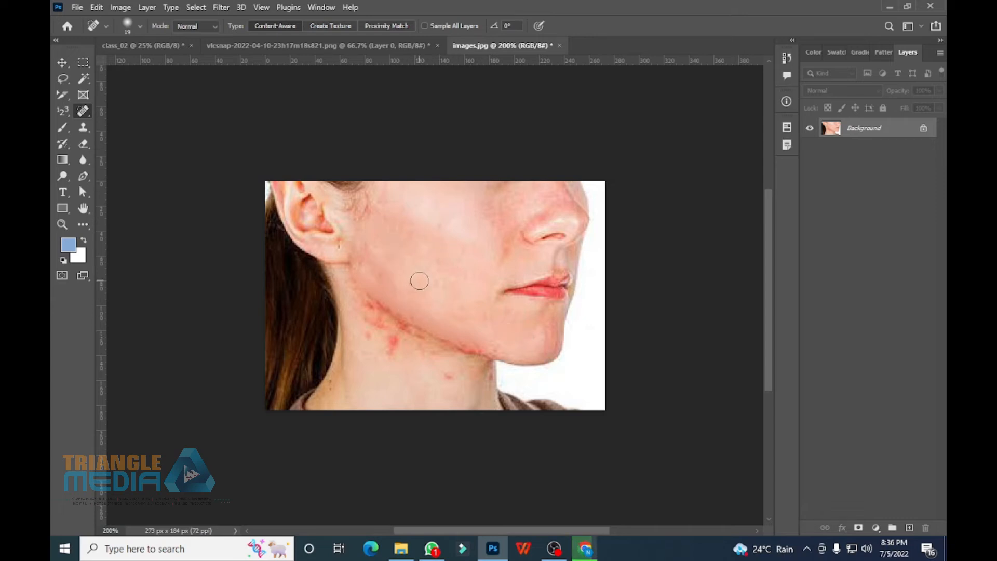
{"action": "mouse_move", "coordinate": [494, 297]}
{"action": "left_mouse_down"}
{"action": "mouse_move", "coordinate": [551, 276]}
{"action": "mouse_move", "coordinate": [556, 295]}
{"action": "mouse_move", "coordinate": [563, 282]}
{"action": "mouse_move", "coordinate": [559, 307]}
{"action": "mouse_move", "coordinate": [561, 276]}
{"action": "left_mouse_up"}
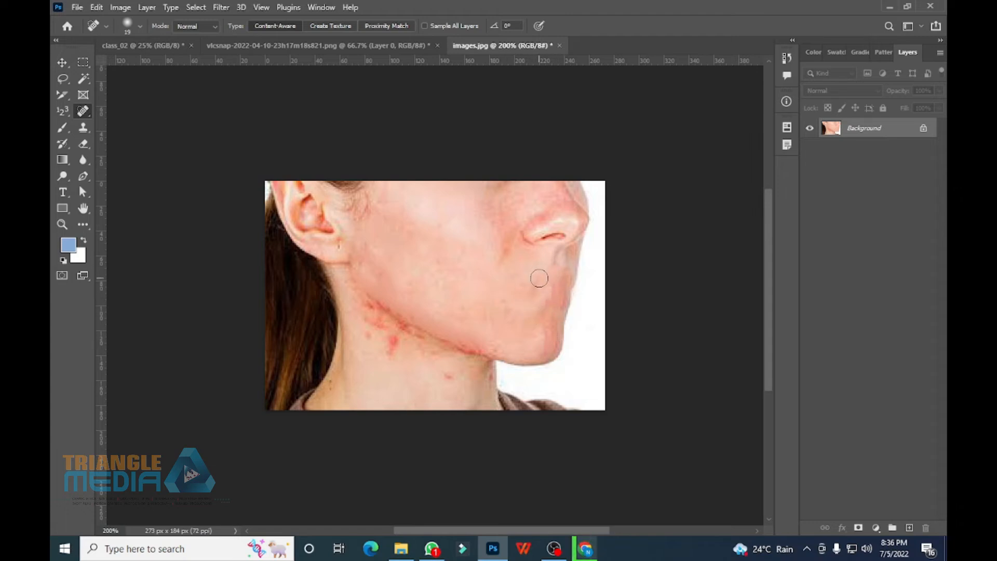
Undo all the Spot Healing Brush strokes on the lips, cheek and jaw.
{"action": "key", "text": "ctrl+z"}
{"action": "key", "text": "ctrl+z"}
{"action": "key", "text": "ctrl+z"}
{"action": "key", "text": "ctrl+z"}
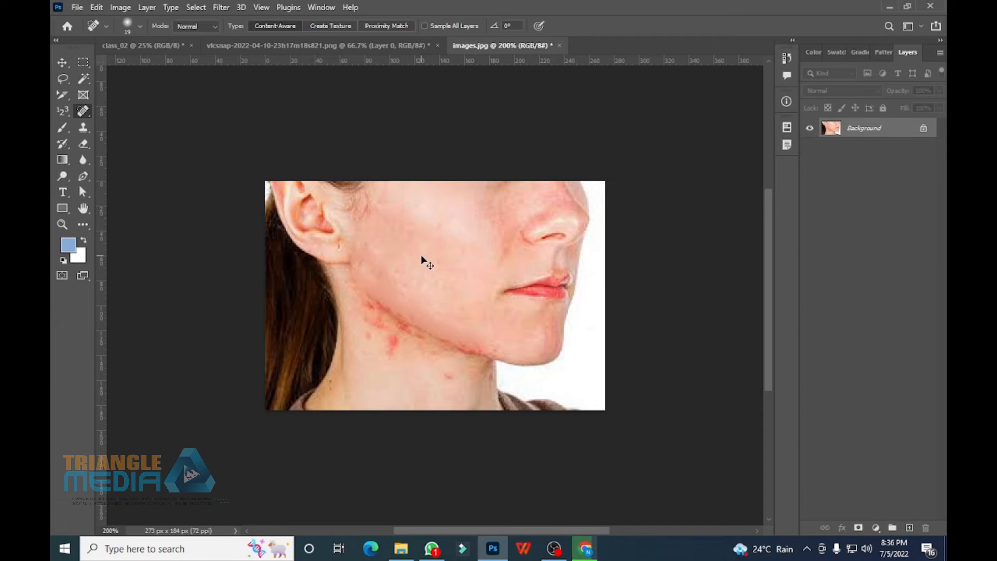
{"action": "key", "text": "ctrl+z"}
{"action": "key", "text": "ctrl+z"}
{"action": "key", "text": "ctrl+z"}
{"action": "key", "text": "ctrl+z"}
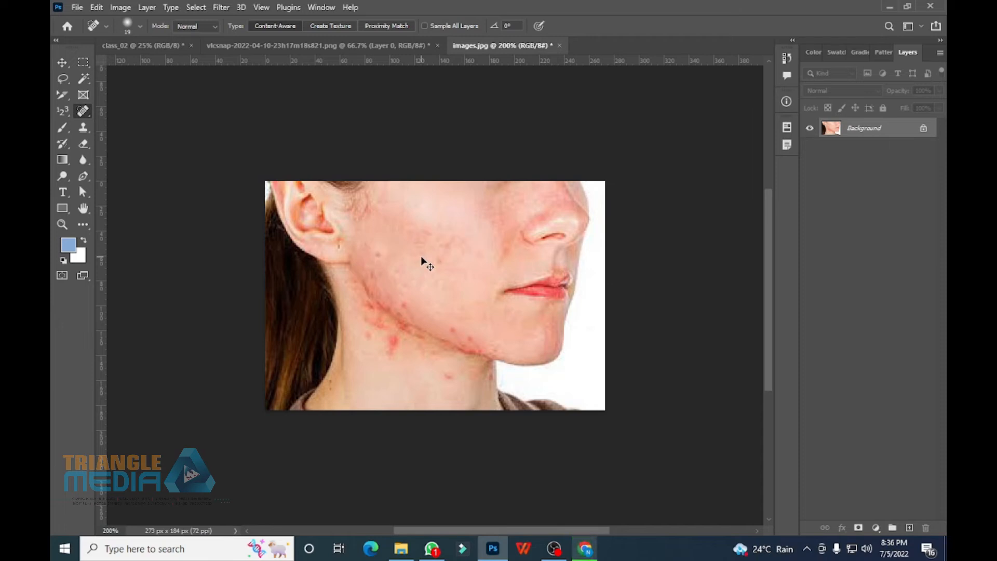
{"action": "key", "text": "ctrl+z"}
{"action": "key", "text": "ctrl+z"}
{"action": "key", "text": "ctrl+z"}
{"action": "key", "text": "ctrl+z"}
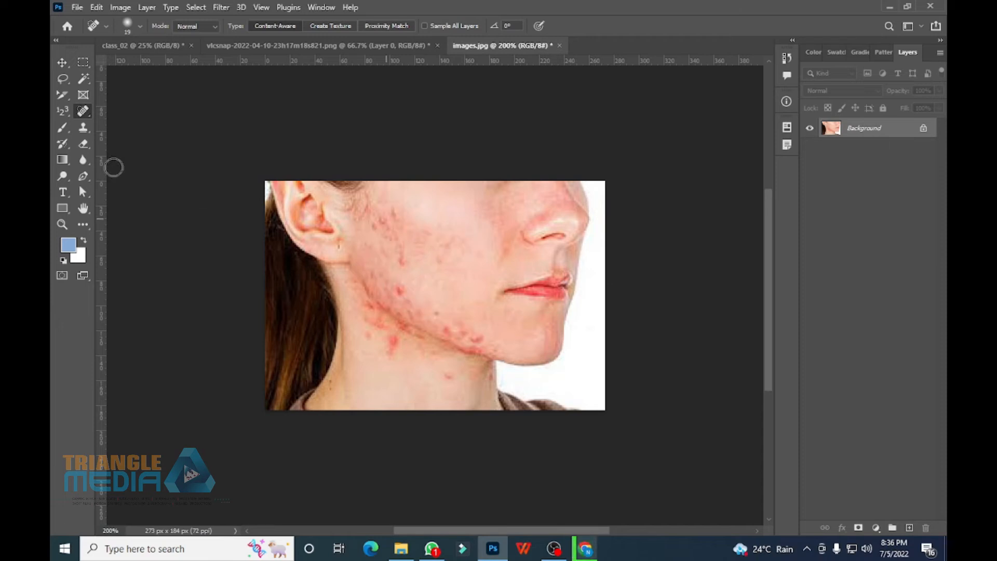
Switch to the Healing Brush, give it a soft brush edge and try it on the cheek without a source point.
{"action": "right_click", "coordinate": [82, 116]}
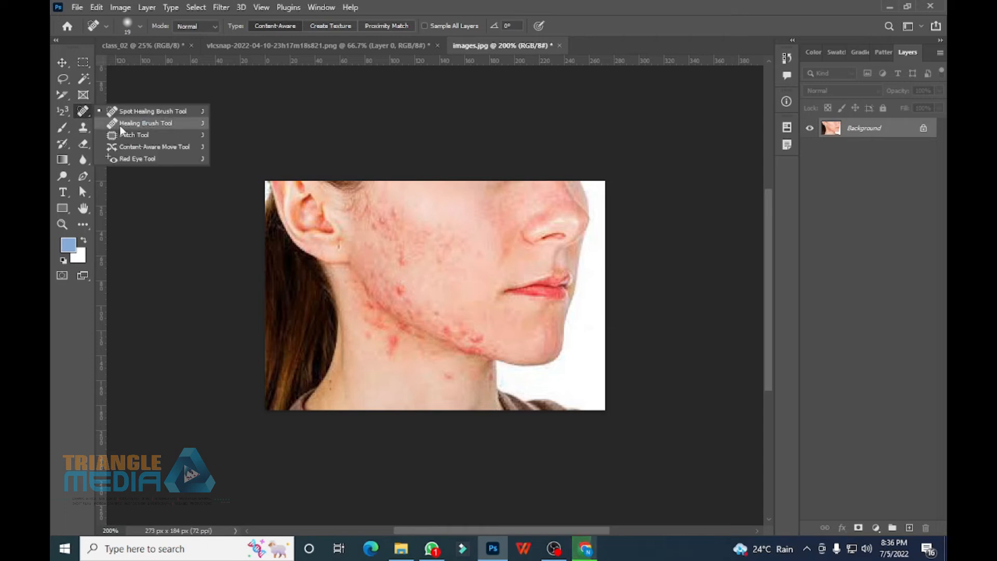
{"action": "left_click", "coordinate": [166, 123]}
{"action": "left_click", "coordinate": [140, 27]}
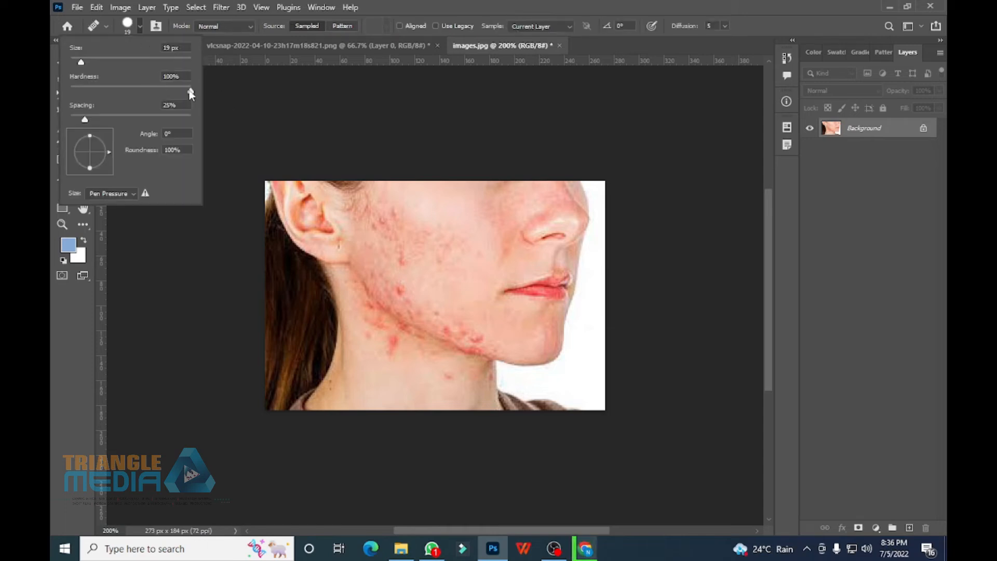
{"action": "left_click", "coordinate": [416, 205]}
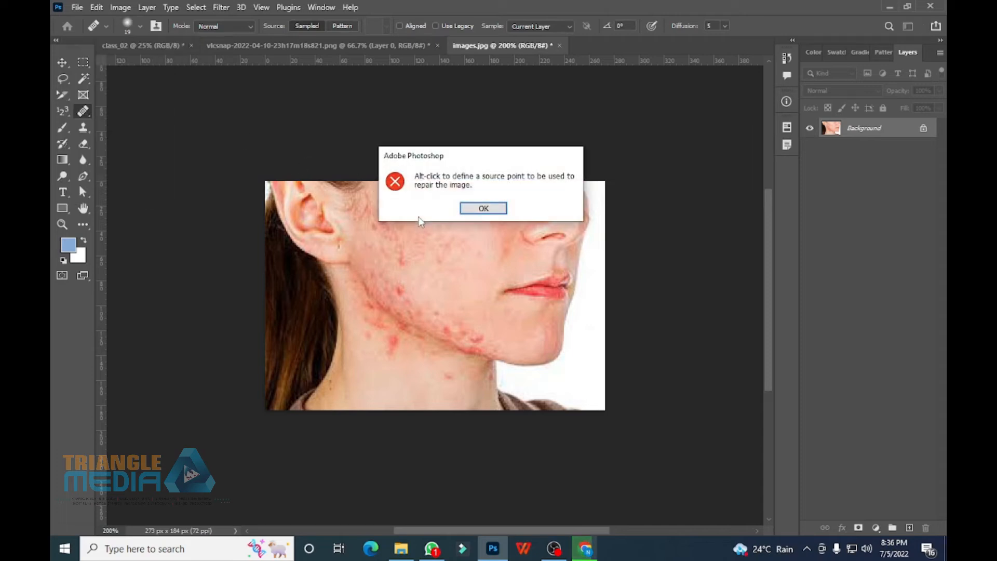
{"action": "left_click", "coordinate": [492, 210]}
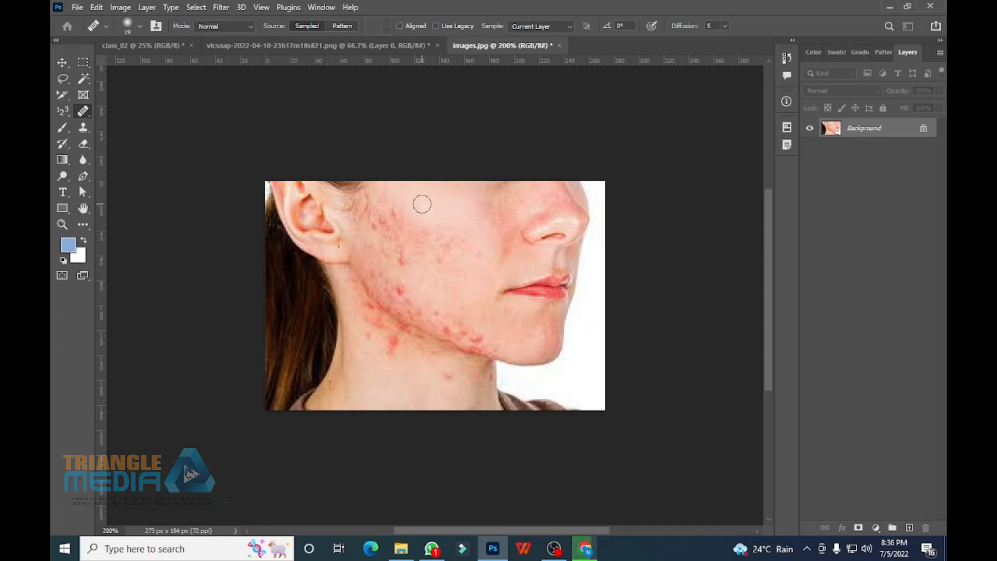
Sample clear skin on the cheek as the source and heal the acne on the cheek and jaw.
{"action": "key", "text": "alt"}
{"action": "mouse_move", "coordinate": [391, 218]}
{"action": "left_mouse_down"}
{"action": "mouse_move", "coordinate": [374, 225]}
{"action": "mouse_move", "coordinate": [381, 220]}
{"action": "left_mouse_up"}
{"action": "left_click", "coordinate": [401, 251]}
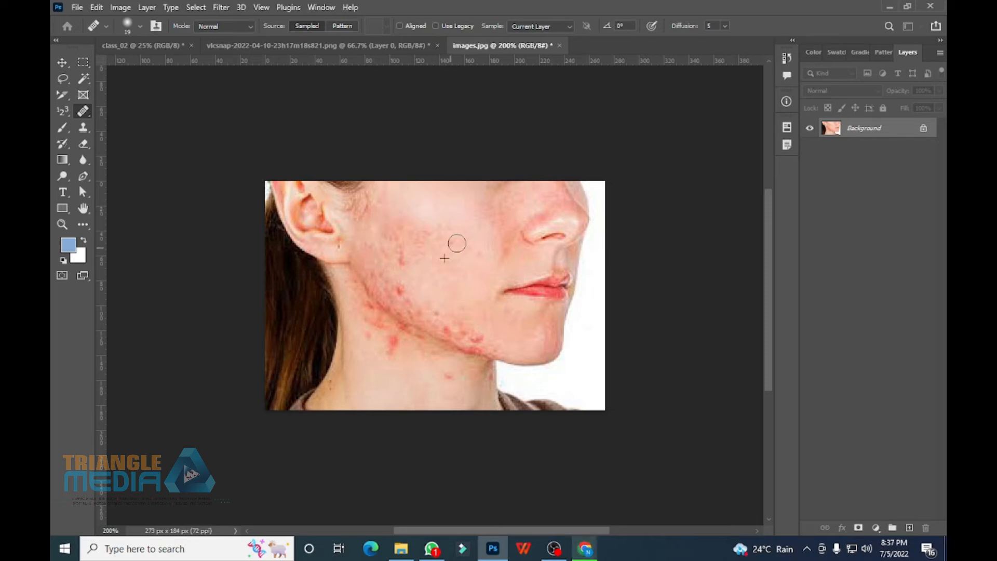
{"action": "left_click", "coordinate": [397, 256]}
{"action": "left_click_drag", "start_coordinate": [397, 246], "coordinate": [421, 243]}
{"action": "mouse_move", "coordinate": [396, 284]}
{"action": "left_mouse_down"}
{"action": "mouse_move", "coordinate": [423, 296]}
{"action": "mouse_move", "coordinate": [419, 313]}
{"action": "mouse_move", "coordinate": [475, 333]}
{"action": "left_mouse_up"}
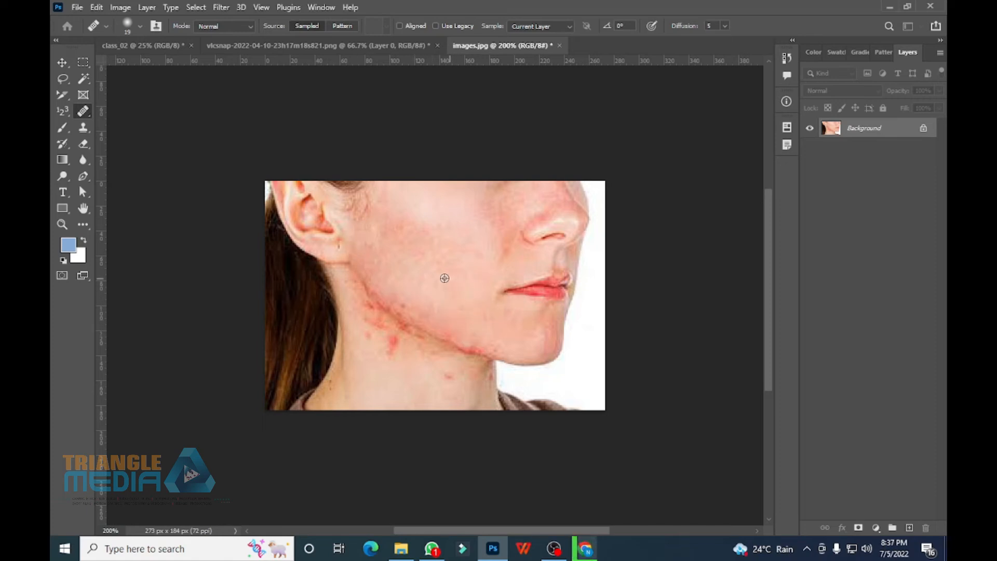
Resample clear skin on the middle cheek, heal the upper cheek, and undo all the Healing Brush strokes.
{"action": "left_click", "coordinate": [426, 269], "text": "alt"}
{"action": "mouse_move", "coordinate": [418, 227]}
{"action": "left_mouse_down"}
{"action": "mouse_move", "coordinate": [399, 221]}
{"action": "mouse_move", "coordinate": [383, 240]}
{"action": "left_mouse_up"}
{"action": "key", "text": "ctrl+z"}
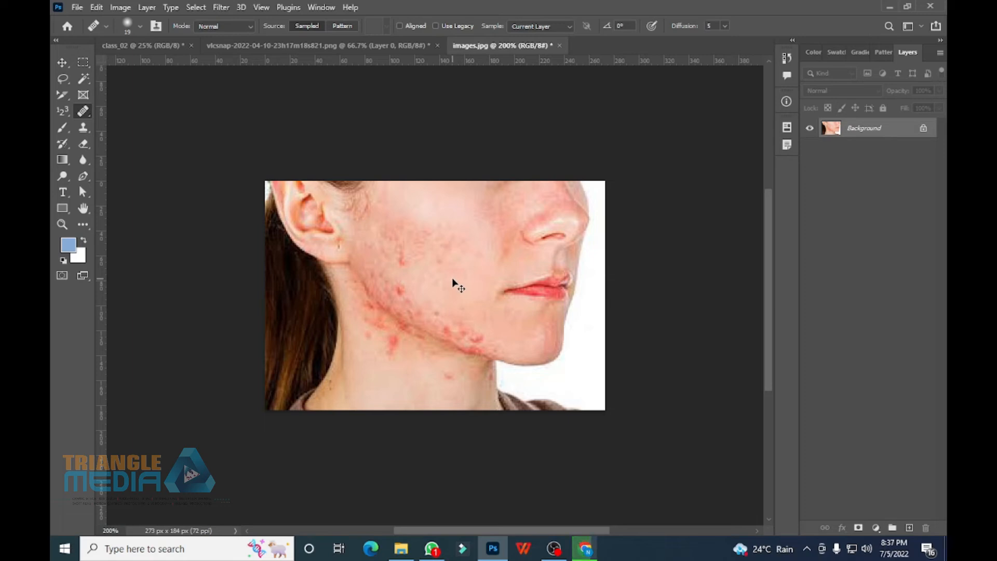
Use the Patch tool to outline the acne areas on the upper cheek and replace them with clear skin.
{"action": "right_click", "coordinate": [87, 112]}
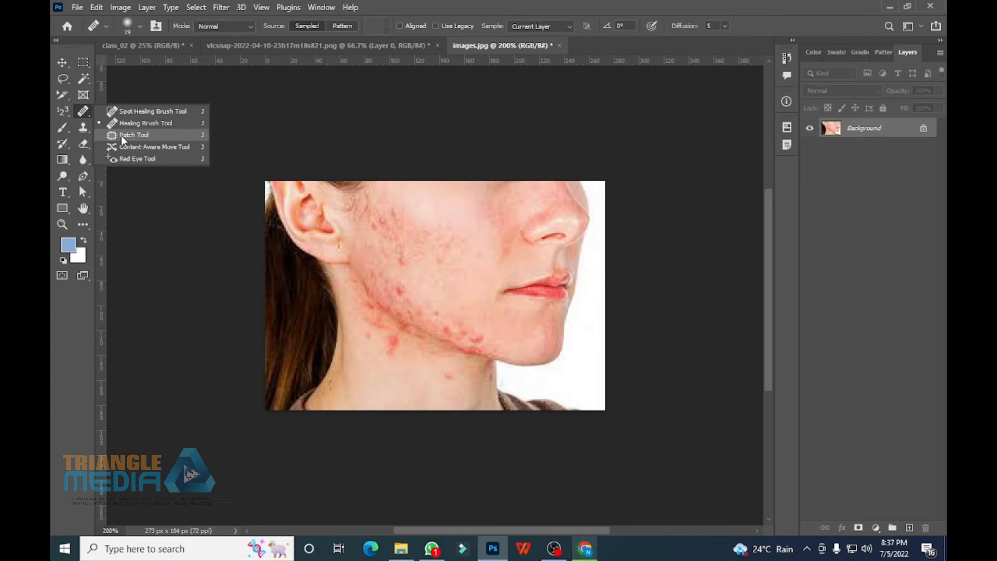
{"action": "left_click", "coordinate": [120, 135]}
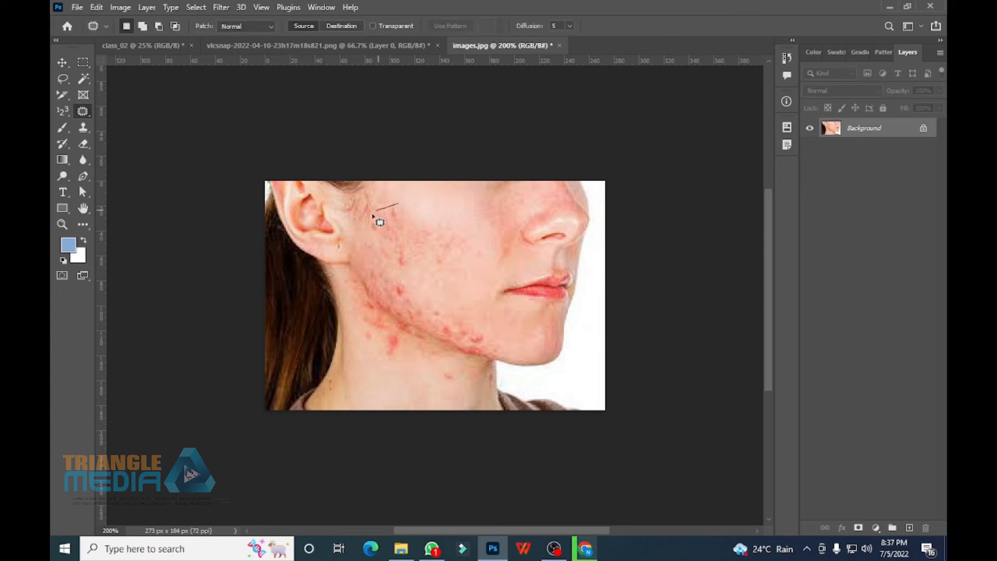
{"action": "mouse_move", "coordinate": [373, 214]}
{"action": "left_mouse_down"}
{"action": "mouse_move", "coordinate": [382, 254]}
{"action": "mouse_move", "coordinate": [409, 268]}
{"action": "mouse_move", "coordinate": [404, 213]}
{"action": "mouse_move", "coordinate": [370, 213]}
{"action": "left_mouse_up"}
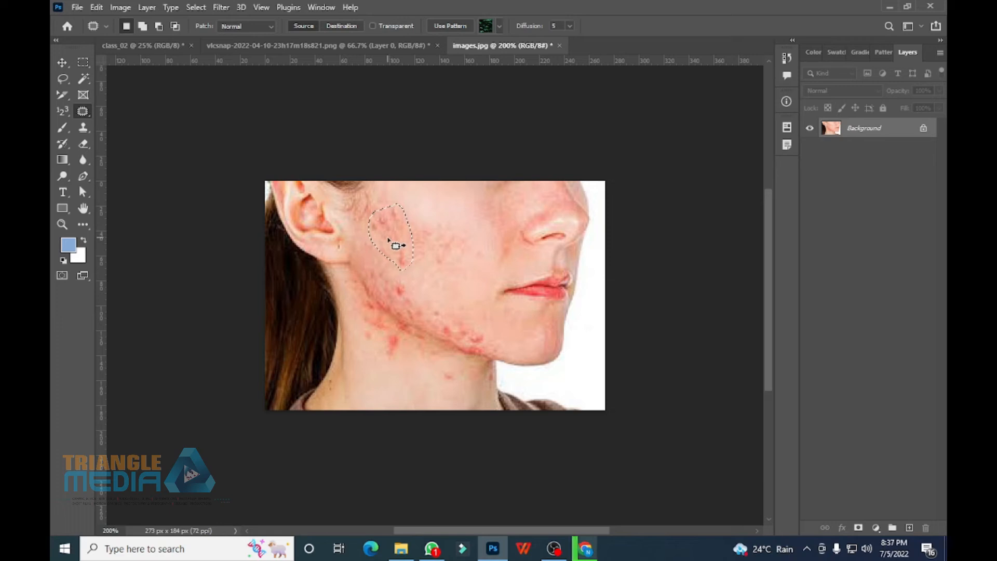
{"action": "mouse_move", "coordinate": [403, 232]}
{"action": "left_mouse_down"}
{"action": "mouse_move", "coordinate": [441, 220]}
{"action": "mouse_move", "coordinate": [399, 260]}
{"action": "mouse_move", "coordinate": [448, 234]}
{"action": "mouse_move", "coordinate": [451, 213]}
{"action": "left_mouse_up"}
{"action": "left_click", "coordinate": [431, 270]}
{"action": "left_click", "coordinate": [477, 269]}
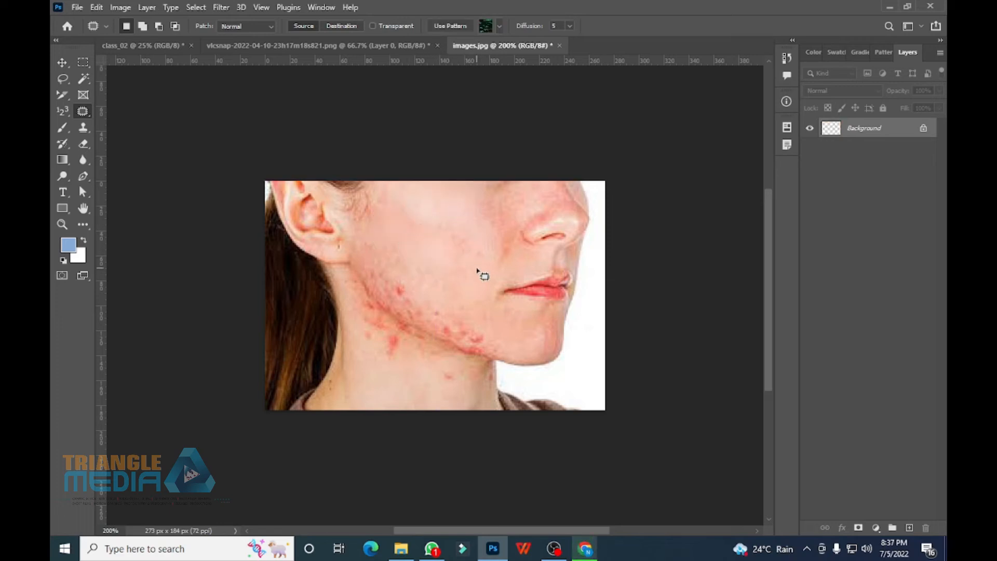
Patch the remaining acne on the lower cheek and along the jaw with clear cheek skin.
{"action": "mouse_move", "coordinate": [381, 242]}
{"action": "left_mouse_down"}
{"action": "mouse_move", "coordinate": [363, 276]}
{"action": "mouse_move", "coordinate": [409, 305]}
{"action": "mouse_move", "coordinate": [387, 244]}
{"action": "left_mouse_up"}
{"action": "mouse_move", "coordinate": [423, 300]}
{"action": "left_mouse_down"}
{"action": "mouse_move", "coordinate": [459, 345]}
{"action": "mouse_move", "coordinate": [489, 327]}
{"action": "mouse_move", "coordinate": [423, 301]}
{"action": "left_mouse_up"}
{"action": "left_click", "coordinate": [445, 265]}
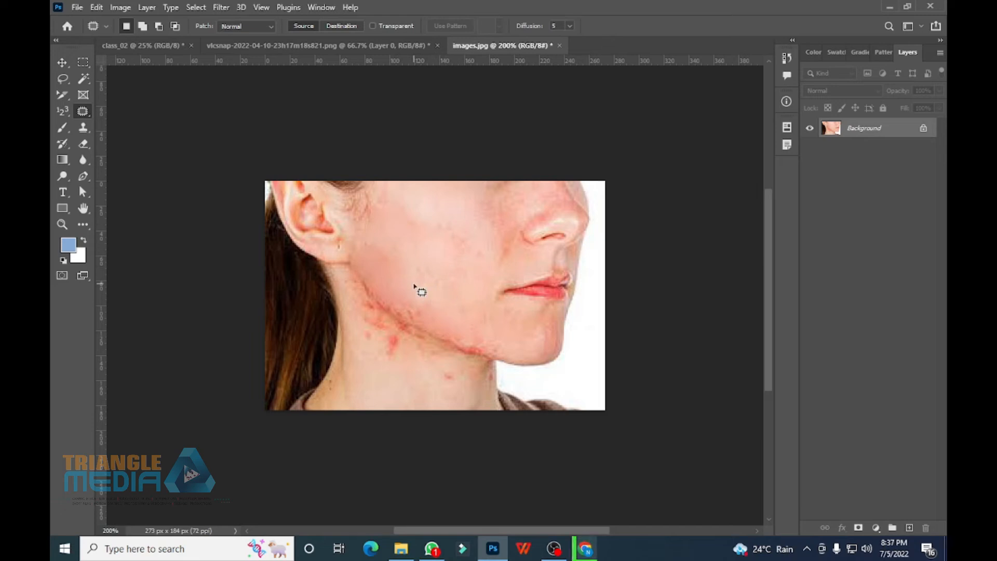
Activate the Content-Aware Move tool.
{"action": "right_click", "coordinate": [88, 113]}
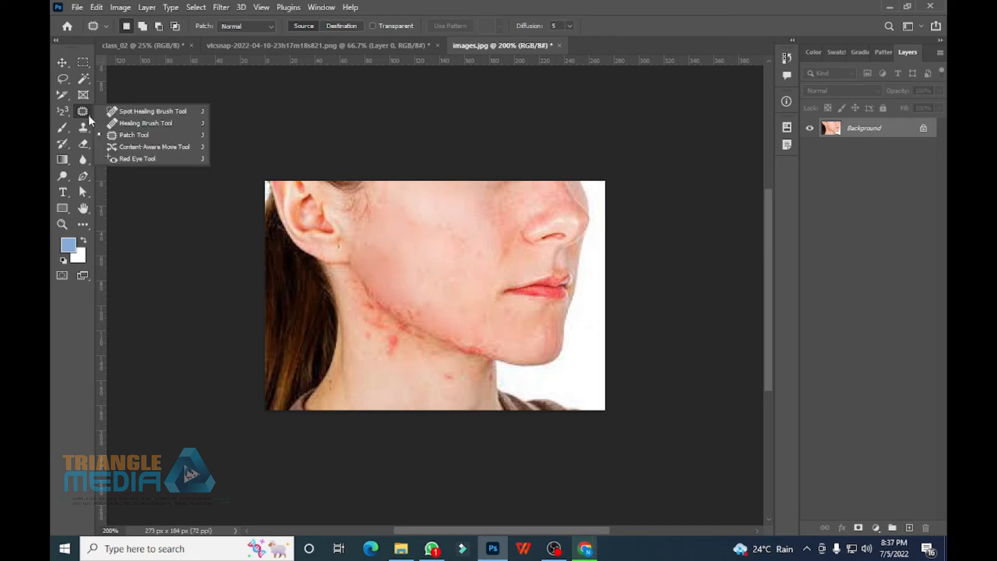
{"action": "left_click", "coordinate": [145, 146]}
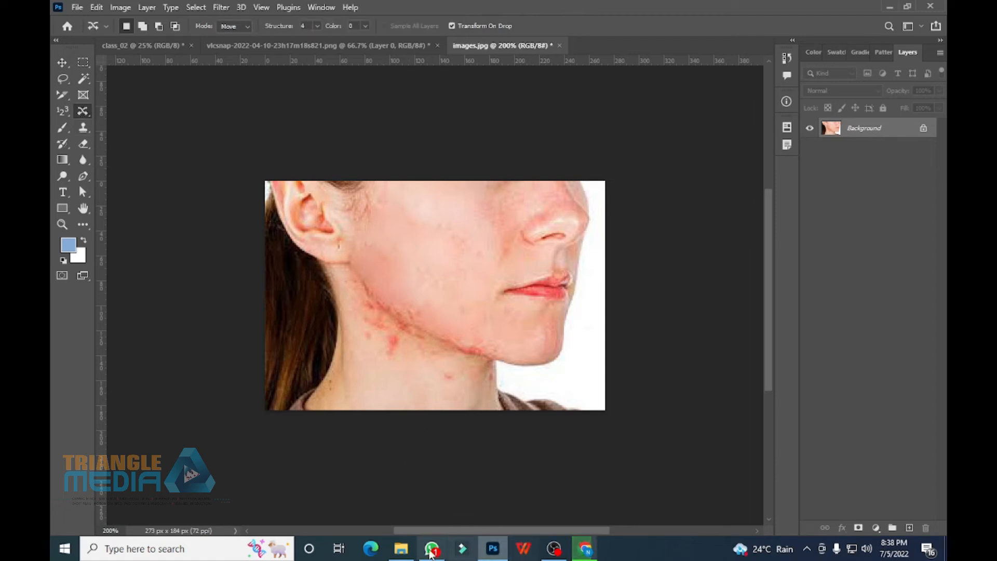
Switch to Google Chrome and search Google in a new tab for "cows in a meadow".
{"action": "left_click", "coordinate": [584, 548]}
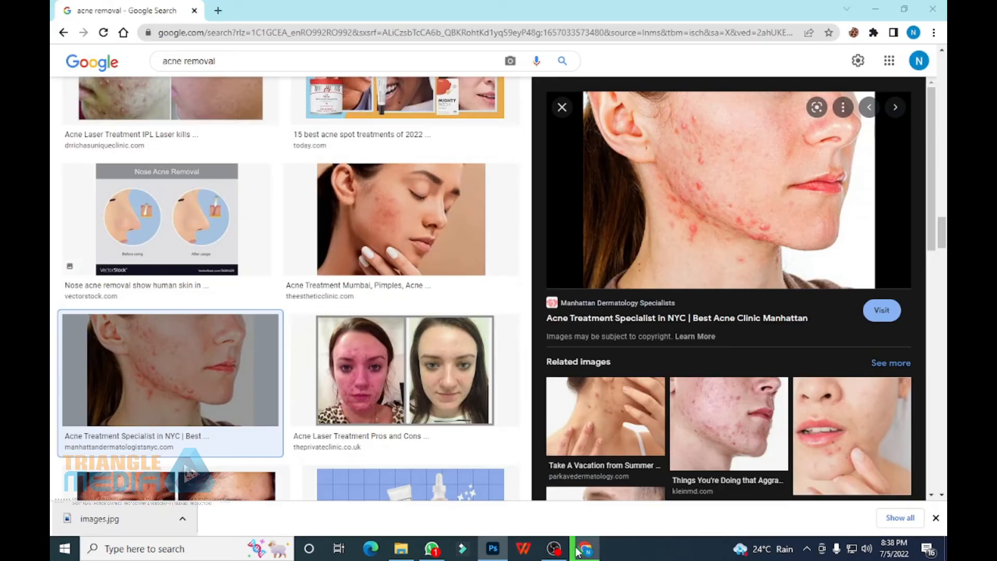
{"action": "left_click", "coordinate": [212, 11]}
{"action": "type", "text": "co"}
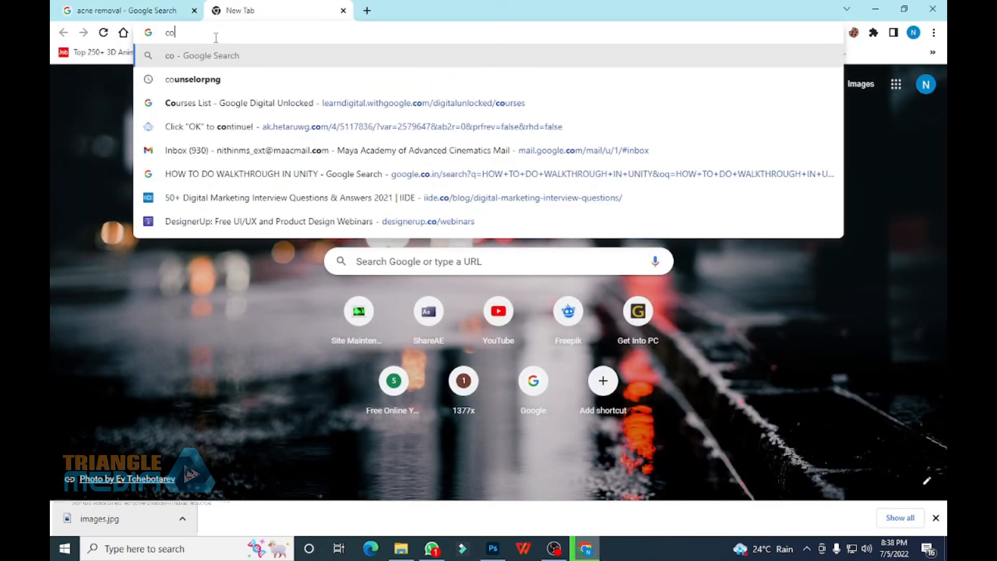
{"action": "type", "text": "ws in a "}
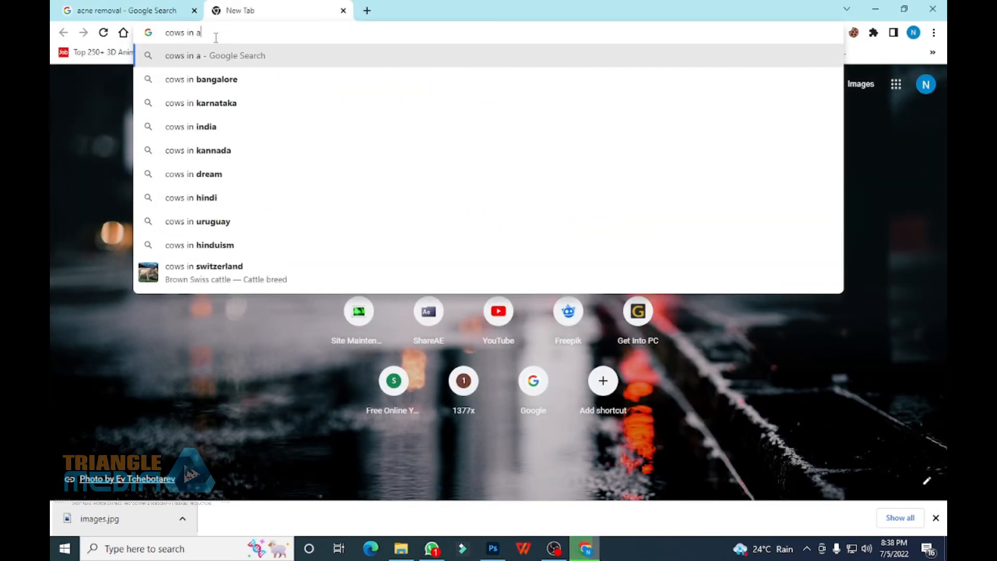
{"action": "type", "text": "meadow"}
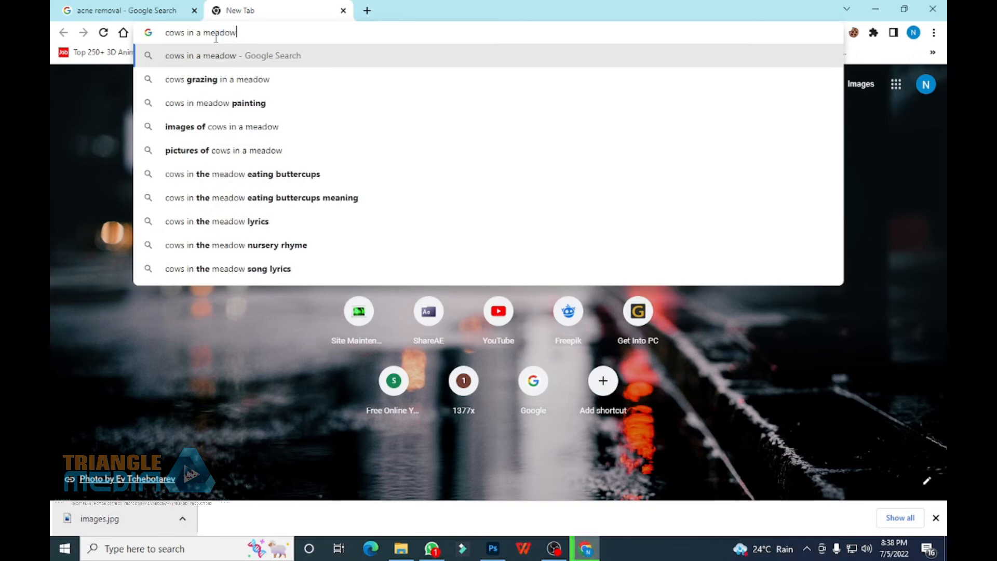
{"action": "key", "text": "Return"}
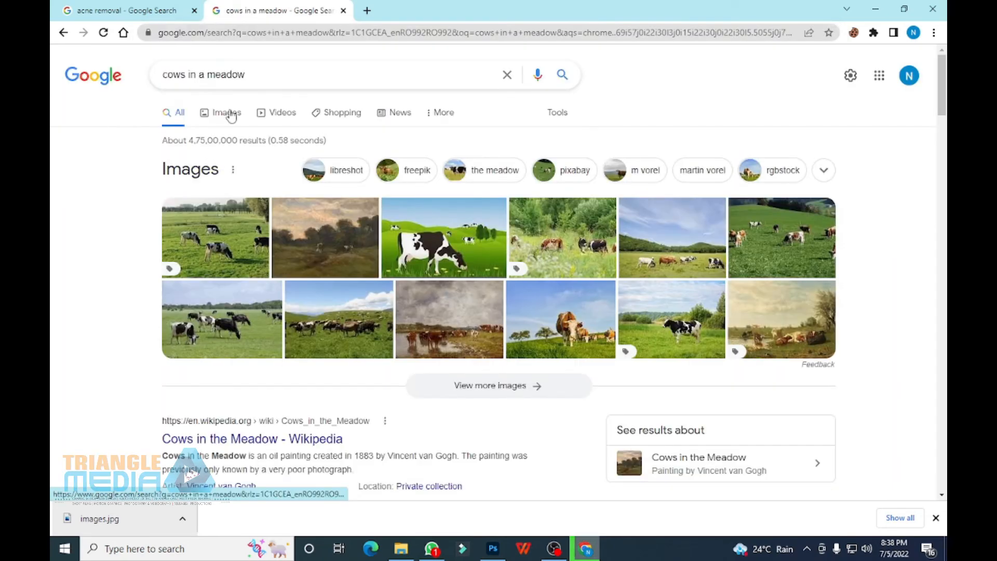
Save the Pixabay cow landscape from the Google image results as landscape-2342743_1280 and open it in Photoshop as a separate document.
{"action": "left_click", "coordinate": [227, 116]}
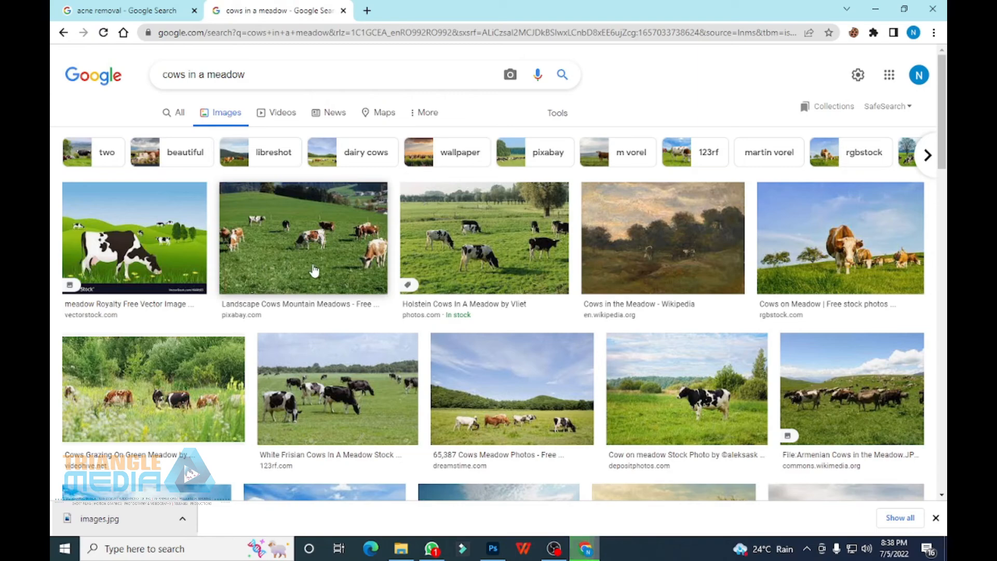
{"action": "left_click", "coordinate": [317, 266]}
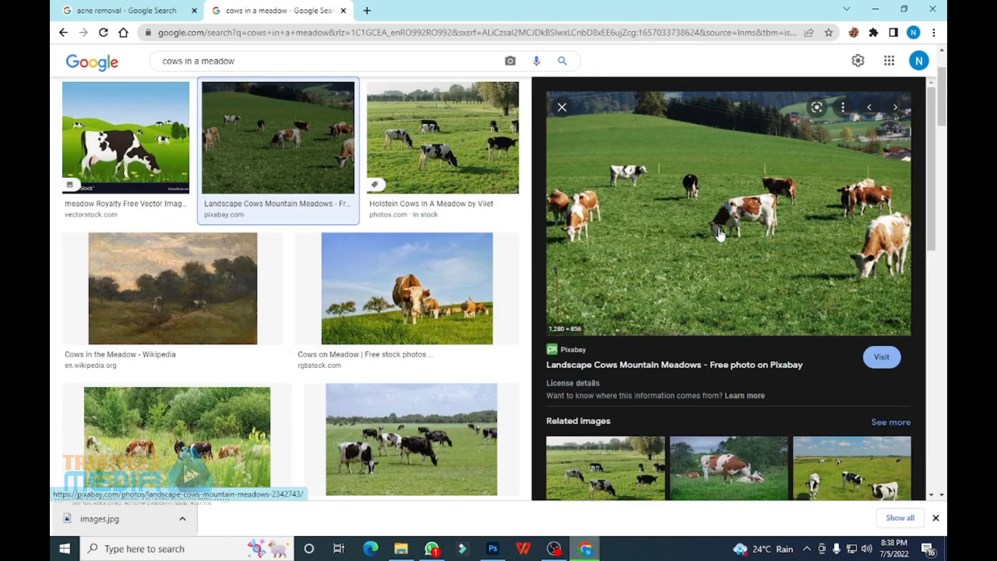
{"action": "right_click", "coordinate": [719, 230]}
{"action": "left_click", "coordinate": [783, 361]}
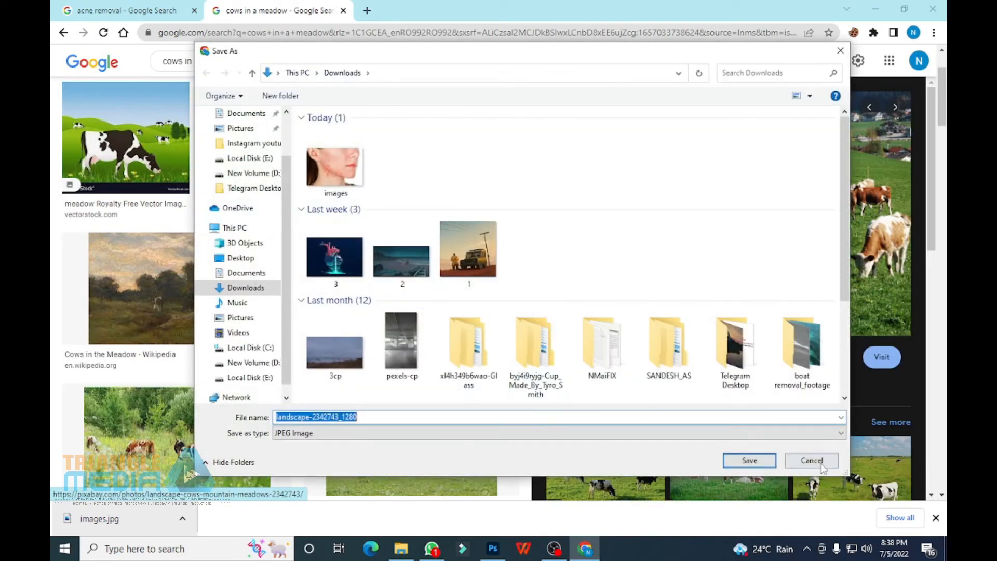
{"action": "left_click", "coordinate": [749, 460]}
{"action": "left_click_drag", "start_coordinate": [114, 518], "coordinate": [651, 46]}
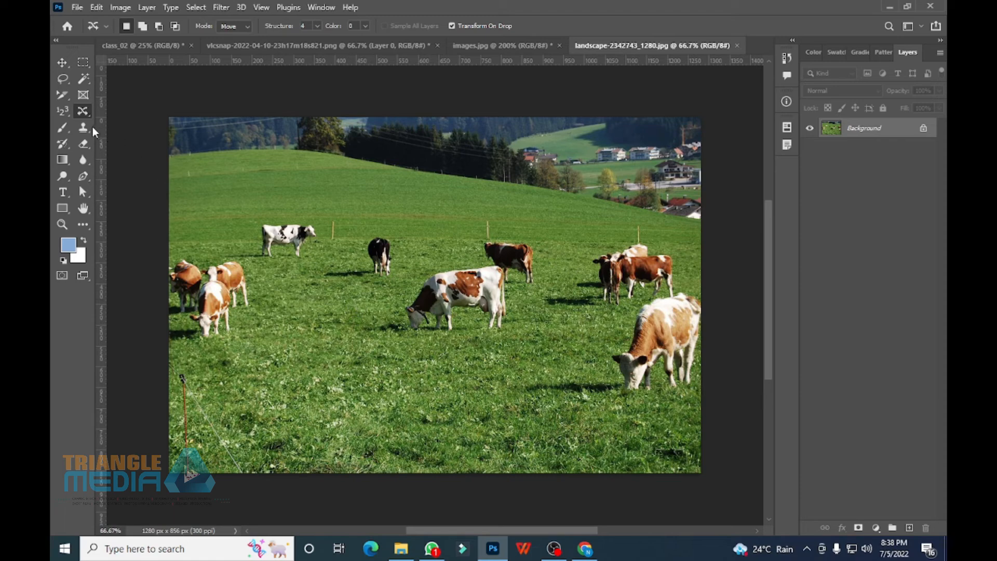
Try to relocate the small black cow to the grass in the foreground with the Content-Aware Move tool.
{"action": "right_click", "coordinate": [85, 112]}
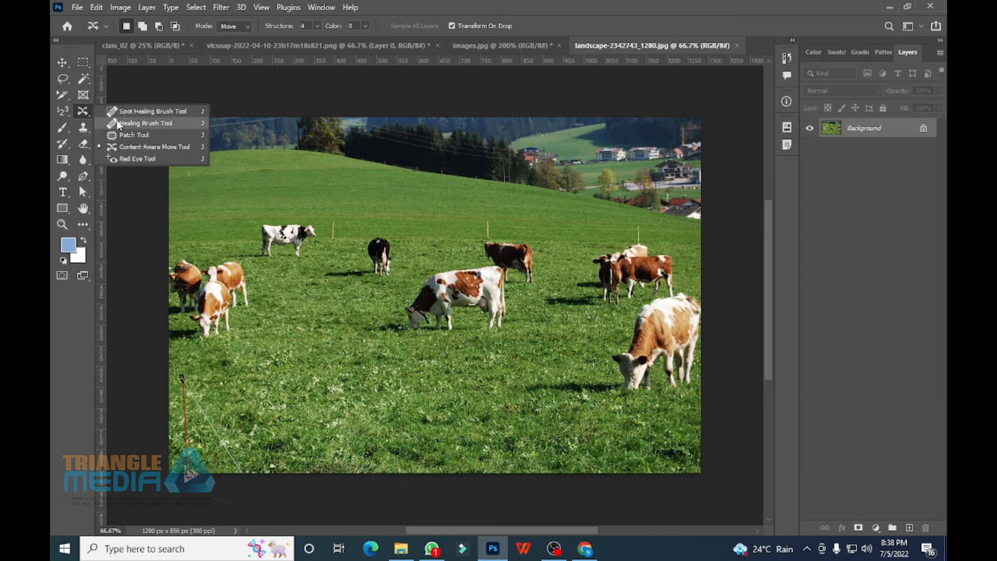
{"action": "left_click", "coordinate": [151, 148]}
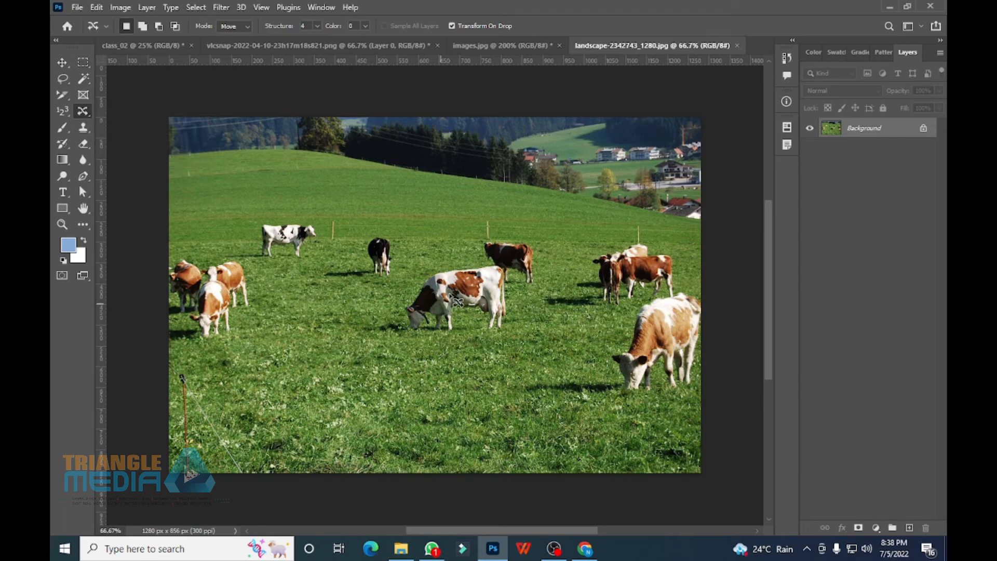
{"action": "mouse_move", "coordinate": [369, 235]}
{"action": "left_mouse_down"}
{"action": "mouse_move", "coordinate": [325, 252]}
{"action": "mouse_move", "coordinate": [316, 281]}
{"action": "mouse_move", "coordinate": [382, 296]}
{"action": "mouse_move", "coordinate": [407, 263]}
{"action": "mouse_move", "coordinate": [382, 239]}
{"action": "left_mouse_up"}
{"action": "left_click_drag", "start_coordinate": [389, 265], "coordinate": [320, 368]}
{"action": "key", "text": "Return"}
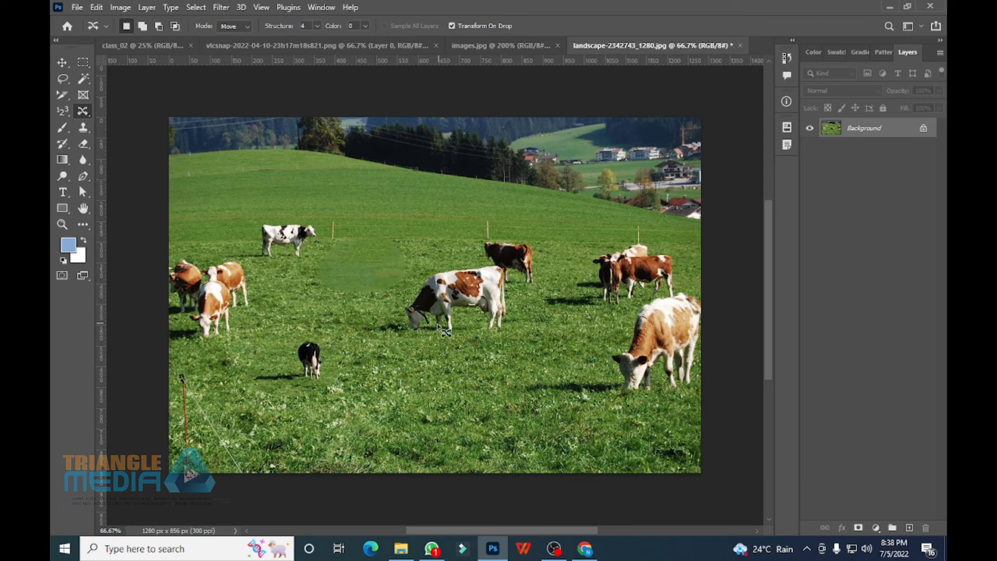
{"action": "key", "text": "ctrl+z"}
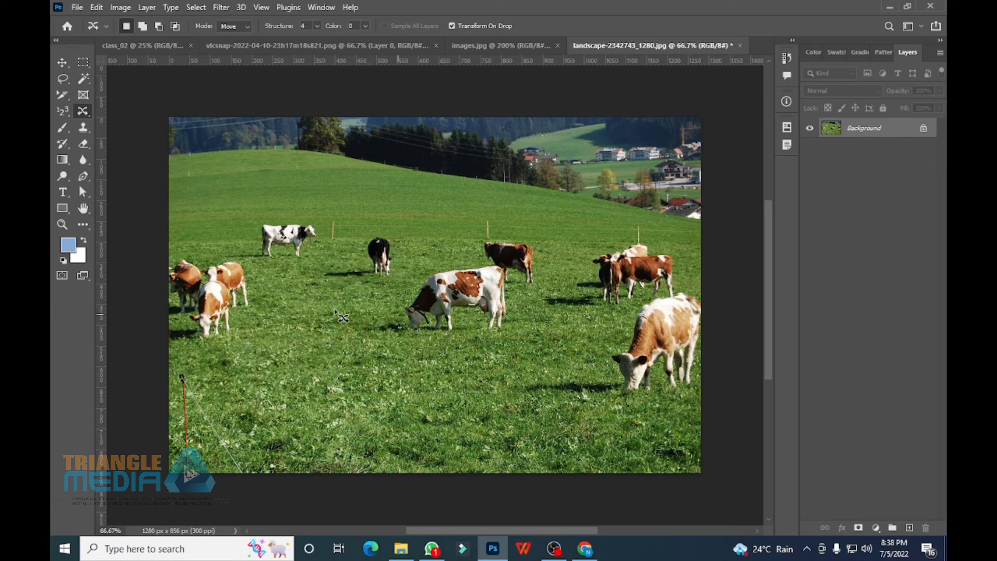
Use Content-Aware Move to shift the distant black-and-white cow closer to the black cow, and clear the selection.
{"action": "mouse_move", "coordinate": [253, 212]}
{"action": "left_mouse_down"}
{"action": "mouse_move", "coordinate": [256, 266]}
{"action": "mouse_move", "coordinate": [305, 268]}
{"action": "mouse_move", "coordinate": [316, 255]}
{"action": "mouse_move", "coordinate": [322, 231]}
{"action": "mouse_move", "coordinate": [280, 213]}
{"action": "mouse_move", "coordinate": [297, 245]}
{"action": "mouse_move", "coordinate": [332, 253]}
{"action": "left_mouse_up"}
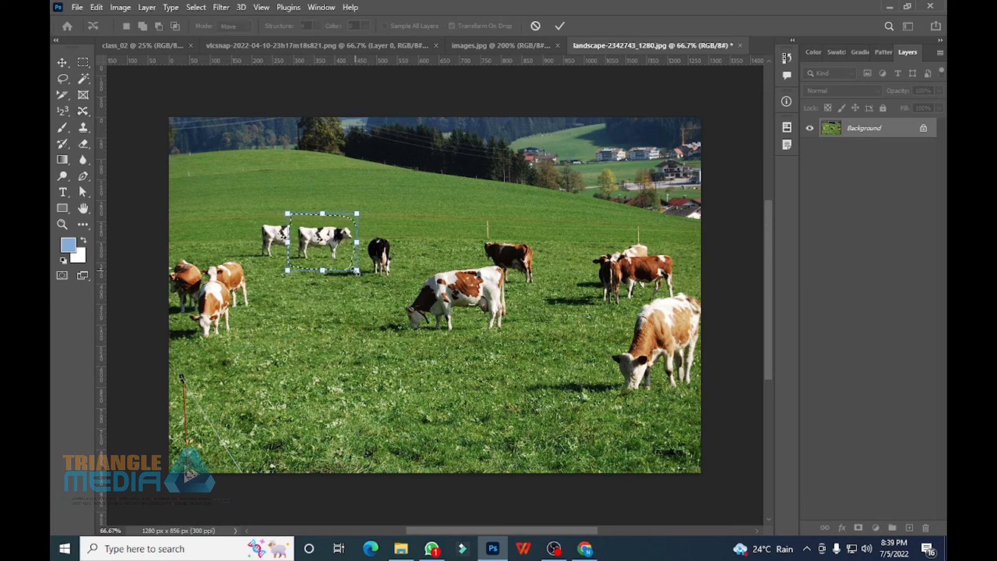
{"action": "key", "text": "Return"}
{"action": "key", "text": "ctrl+d"}
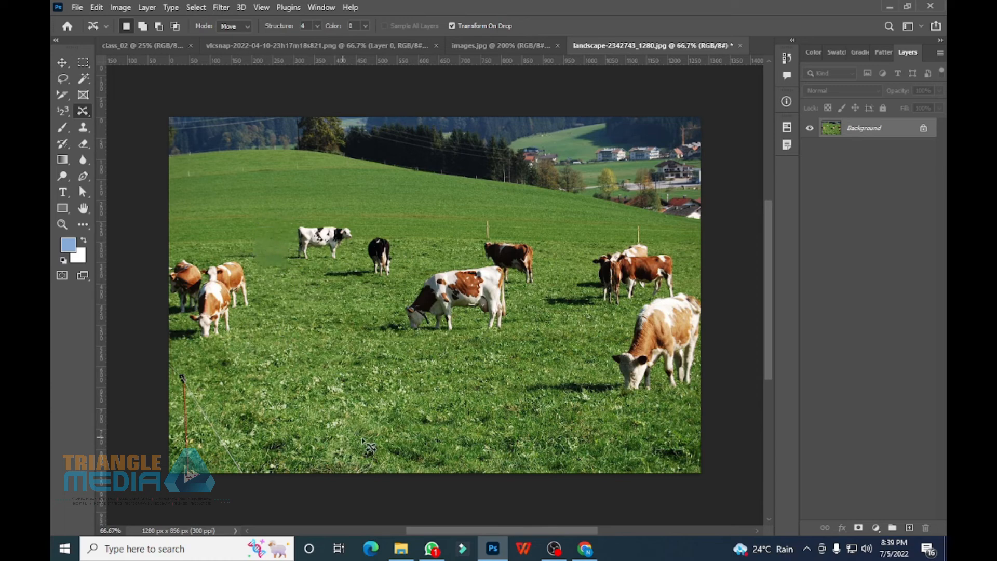
Try to relocate the foreground fence post toward the middle of the meadow with Content-Aware Move.
{"action": "mouse_move", "coordinate": [160, 353]}
{"action": "left_mouse_down"}
{"action": "mouse_move", "coordinate": [189, 370]}
{"action": "mouse_move", "coordinate": [234, 426]}
{"action": "mouse_move", "coordinate": [244, 481]}
{"action": "mouse_move", "coordinate": [133, 400]}
{"action": "left_mouse_up"}
{"action": "mouse_move", "coordinate": [190, 424]}
{"action": "left_mouse_down"}
{"action": "mouse_move", "coordinate": [351, 439]}
{"action": "mouse_move", "coordinate": [365, 427]}
{"action": "left_mouse_up"}
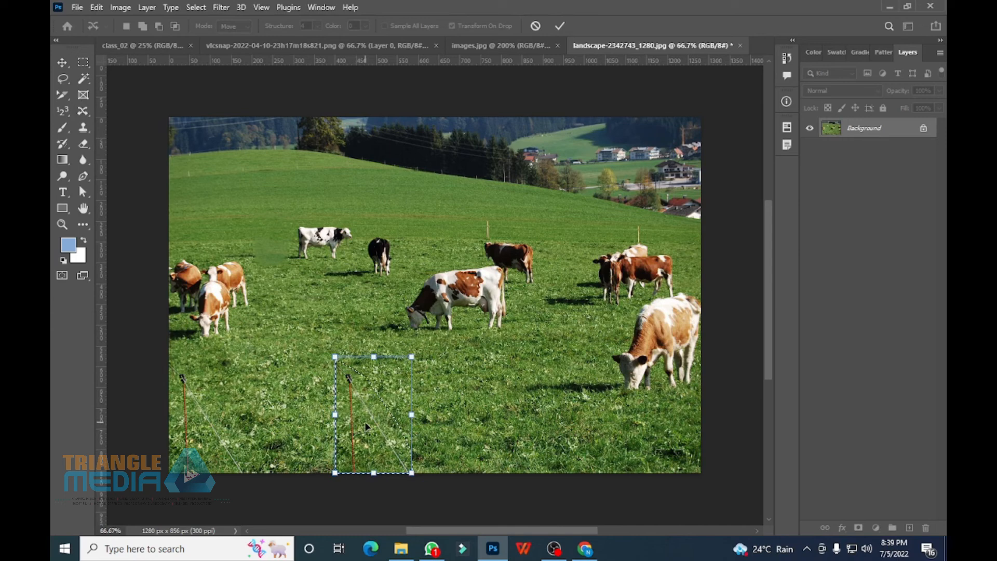
{"action": "key", "text": "Return"}
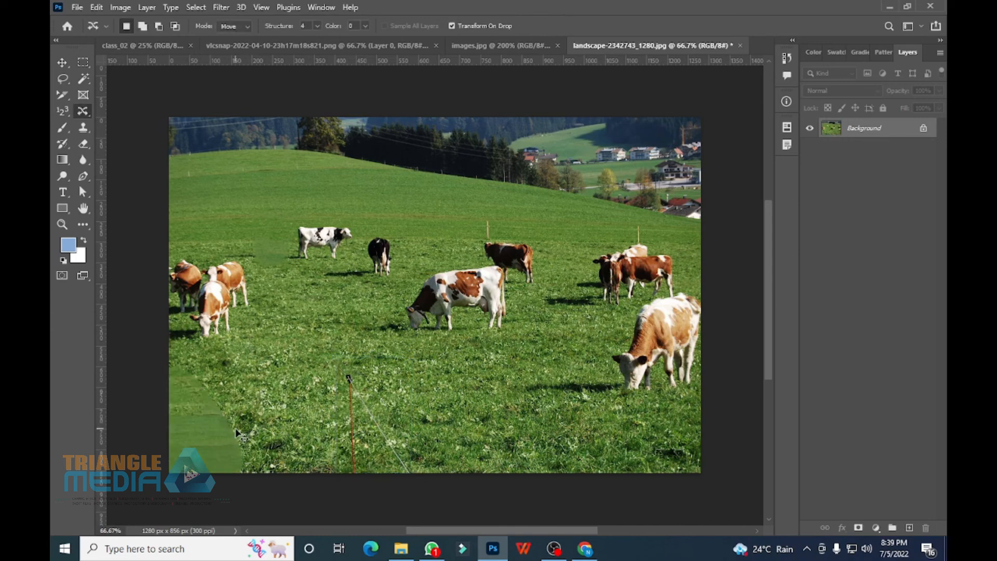
{"action": "key", "text": "ctrl+z"}
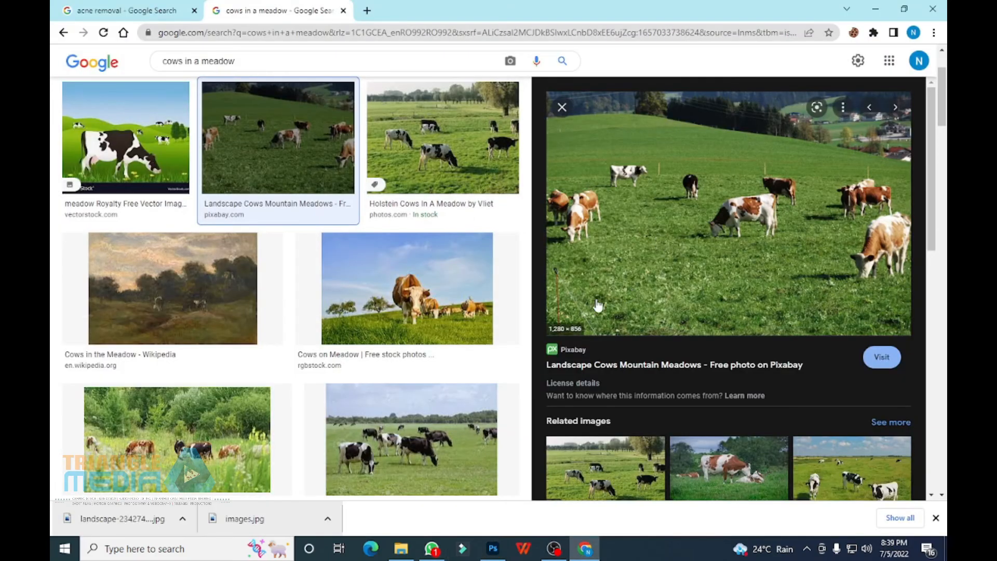
Return to Chrome and open the preview of the Depositphotos picture of a single cow on a meadow.
{"action": "scroll", "coordinate": [597, 311], "scroll_direction": "down", "scroll_amount": 7}
{"action": "scroll", "coordinate": [578, 310], "scroll_direction": "down", "scroll_amount": 2}
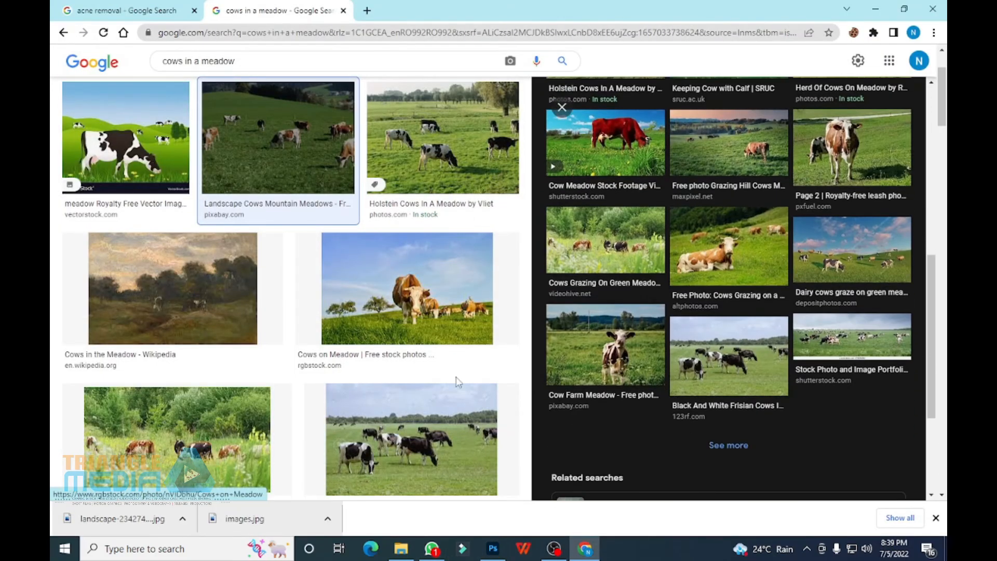
{"action": "scroll", "coordinate": [410, 317], "scroll_direction": "down", "scroll_amount": 6}
{"action": "left_click", "coordinate": [436, 317]}
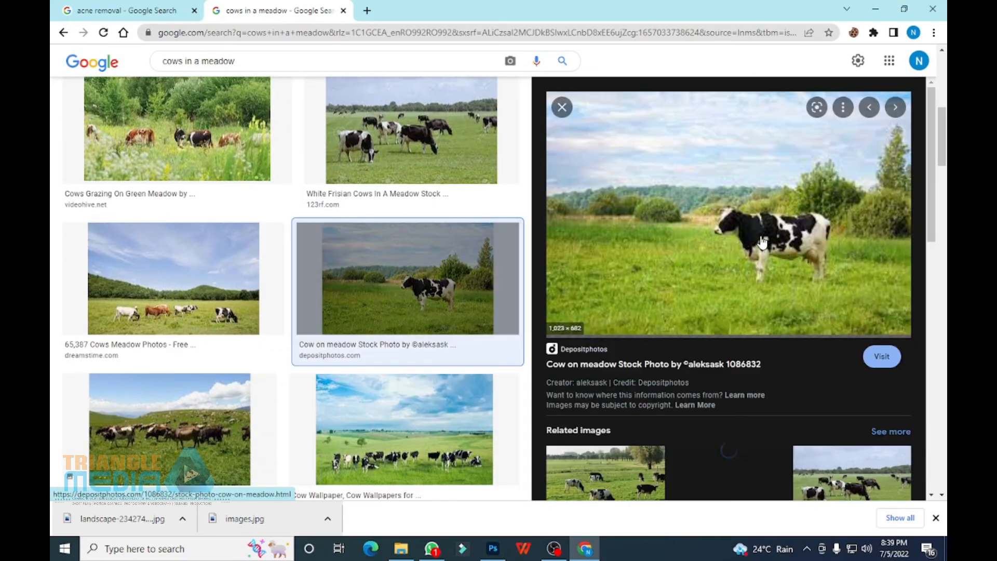
Save the Depositphotos cow picture and open the downloaded file in Photoshop as a separate document.
{"action": "right_click", "coordinate": [751, 241]}
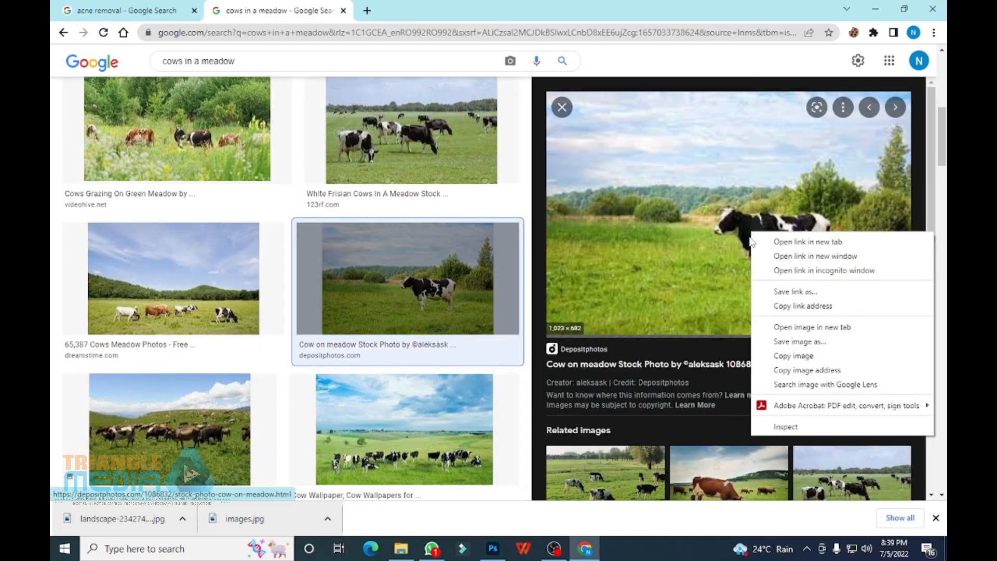
{"action": "left_click", "coordinate": [739, 267]}
{"action": "right_click", "coordinate": [665, 244]}
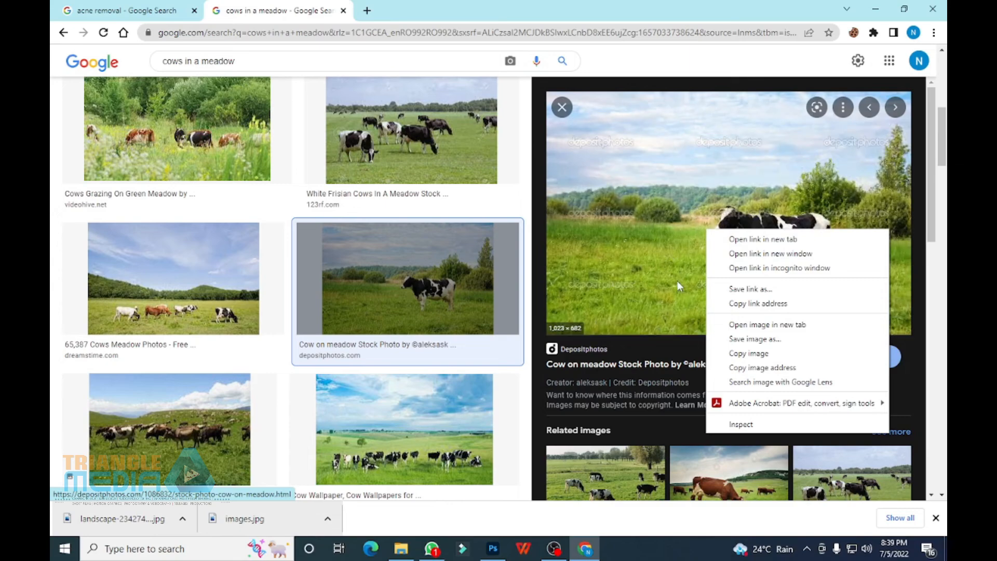
{"action": "left_click", "coordinate": [660, 242]}
{"action": "right_click", "coordinate": [660, 241]}
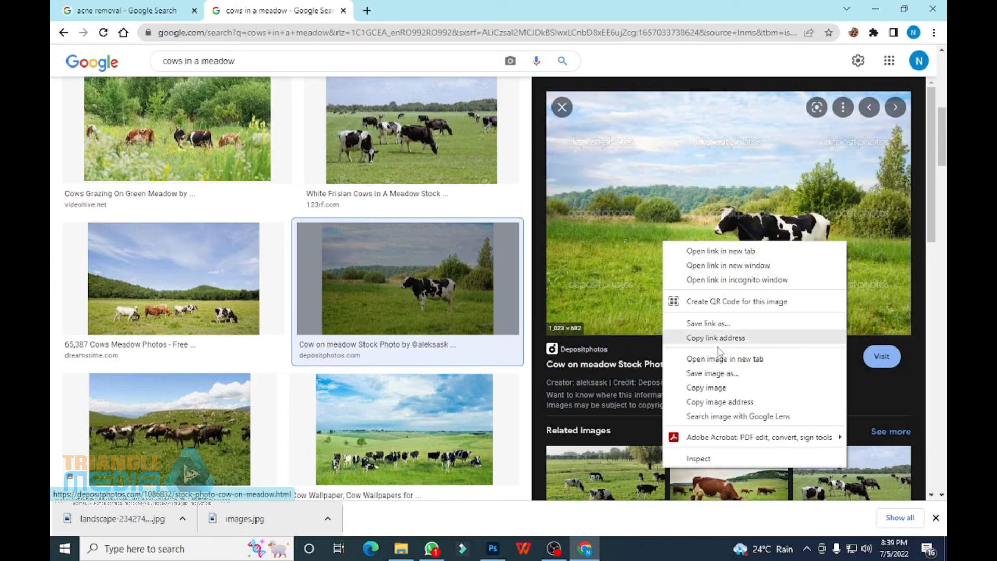
{"action": "left_click", "coordinate": [718, 371]}
{"action": "left_click", "coordinate": [748, 459]}
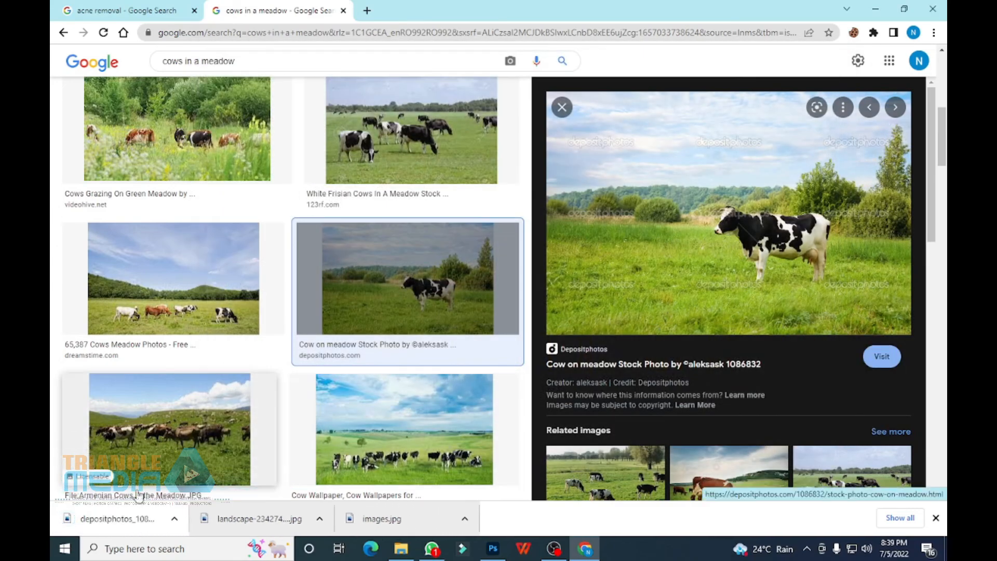
{"action": "left_click_drag", "start_coordinate": [114, 519], "coordinate": [758, 44]}
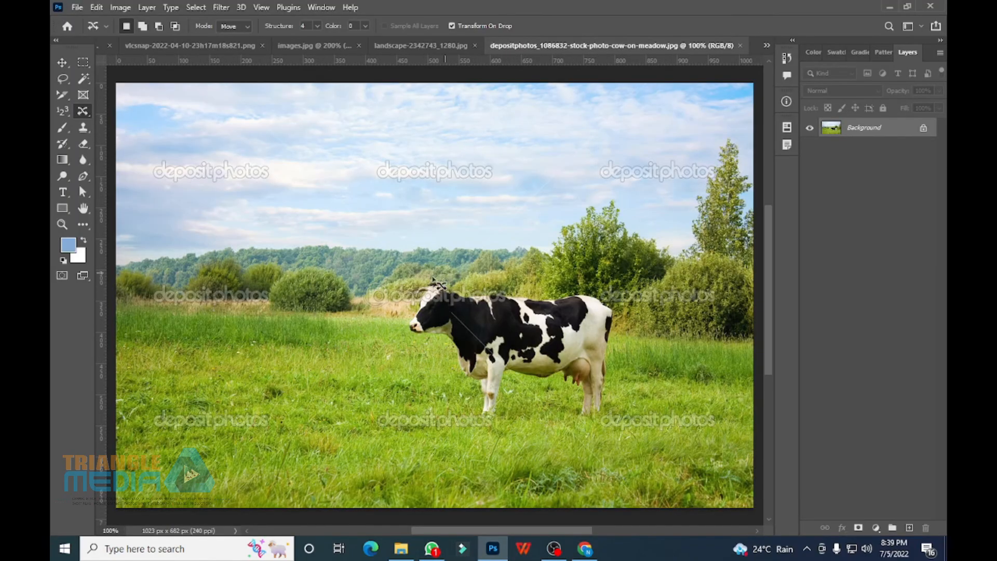
Outline the cow with Content-Aware Move and relocate it to the left side of the meadow.
{"action": "mouse_move", "coordinate": [434, 279]}
{"action": "left_mouse_down"}
{"action": "mouse_move", "coordinate": [408, 358]}
{"action": "mouse_move", "coordinate": [480, 437]}
{"action": "mouse_move", "coordinate": [602, 435]}
{"action": "mouse_move", "coordinate": [645, 311]}
{"action": "mouse_move", "coordinate": [552, 283]}
{"action": "mouse_move", "coordinate": [439, 285]}
{"action": "left_mouse_up"}
{"action": "mouse_move", "coordinate": [558, 328]}
{"action": "left_mouse_down"}
{"action": "mouse_move", "coordinate": [398, 311]}
{"action": "mouse_move", "coordinate": [318, 318]}
{"action": "left_mouse_up"}
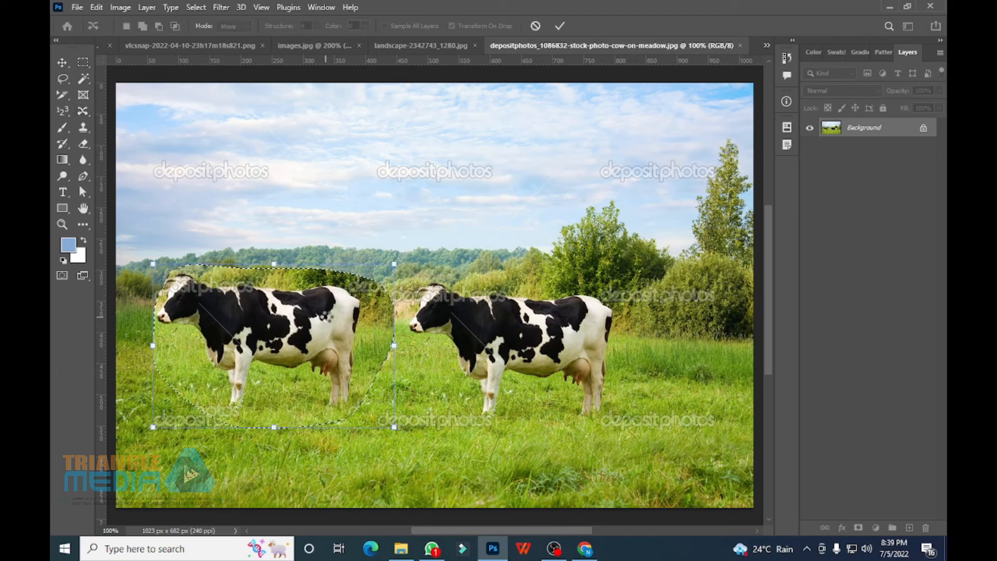
{"action": "key", "text": "Return"}
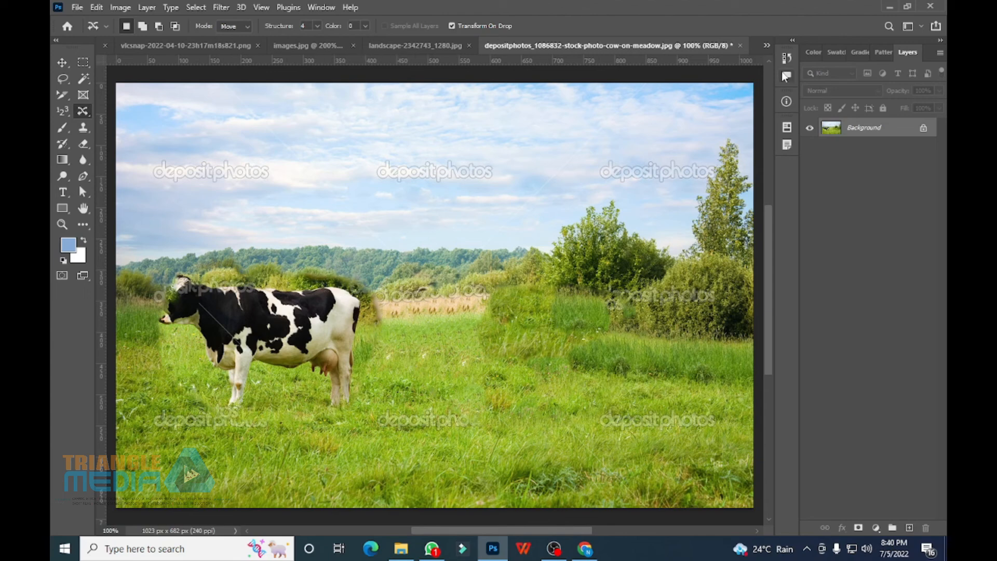
Close both cow documents without saving the changes.
{"action": "left_click", "coordinate": [741, 46]}
{"action": "left_click", "coordinate": [496, 207]}
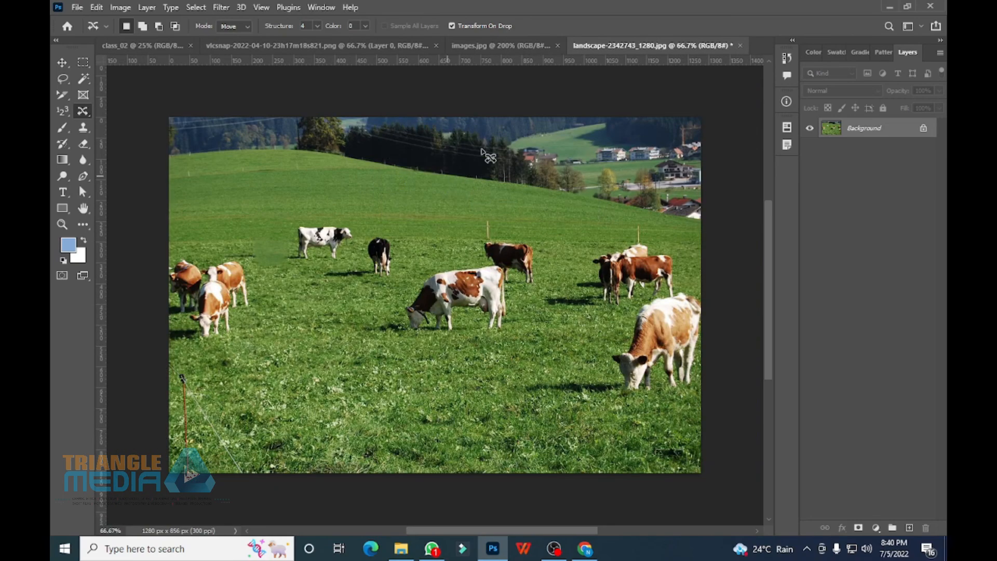
{"action": "left_click", "coordinate": [741, 45]}
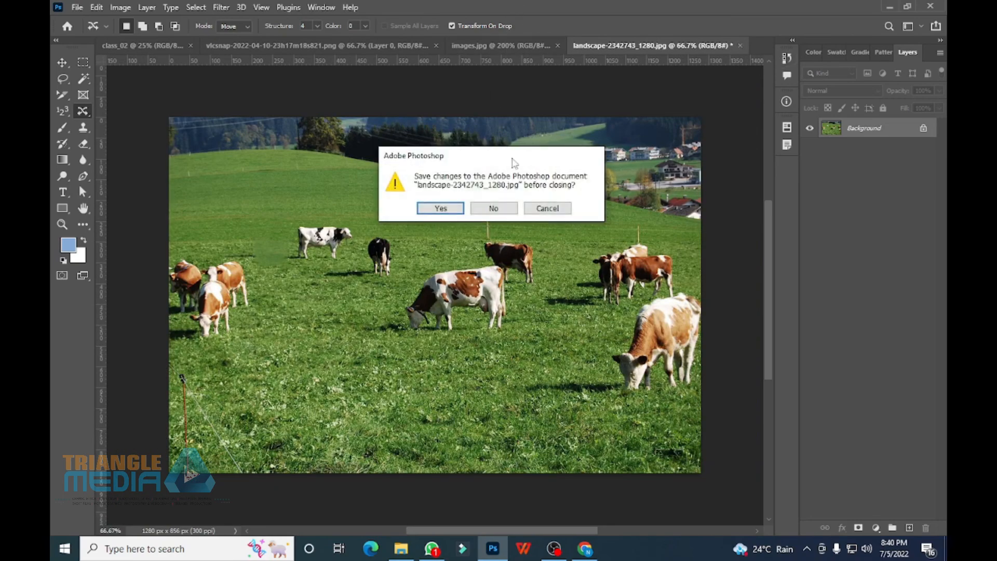
{"action": "left_click", "coordinate": [492, 208]}
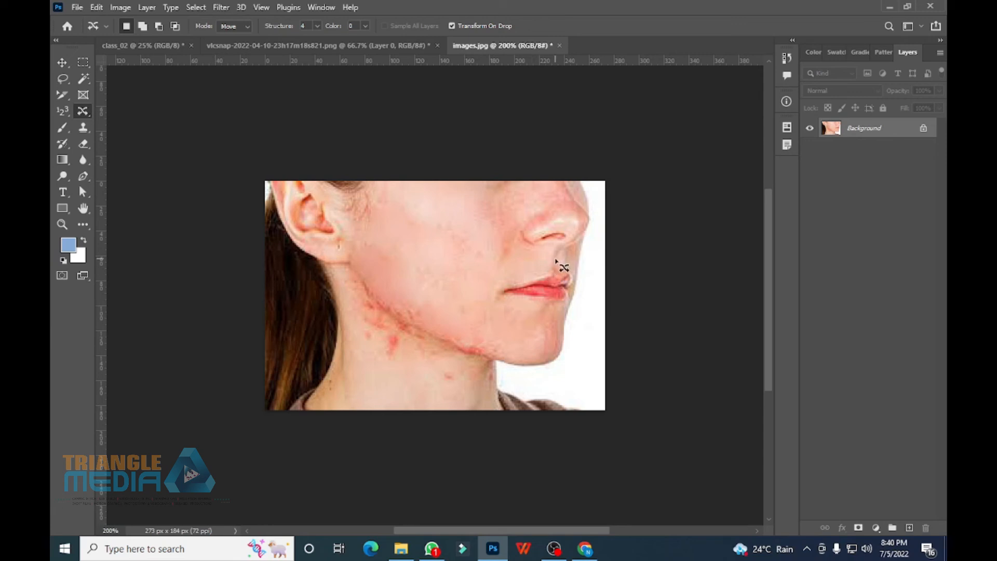
Try to relocate the lips onto the cheek in the acne photo with Content-Aware Move.
{"action": "mouse_move", "coordinate": [564, 266]}
{"action": "left_mouse_down"}
{"action": "mouse_move", "coordinate": [510, 276]}
{"action": "mouse_move", "coordinate": [499, 301]}
{"action": "mouse_move", "coordinate": [560, 310]}
{"action": "mouse_move", "coordinate": [574, 283]}
{"action": "mouse_move", "coordinate": [550, 258]}
{"action": "mouse_move", "coordinate": [475, 268]}
{"action": "mouse_move", "coordinate": [437, 244]}
{"action": "left_mouse_up"}
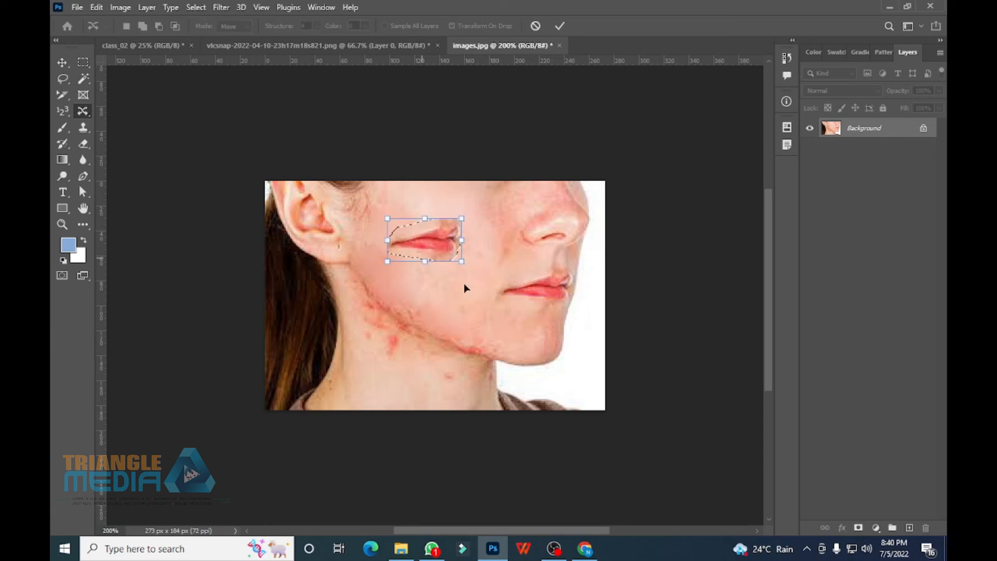
{"action": "key", "text": "Return"}
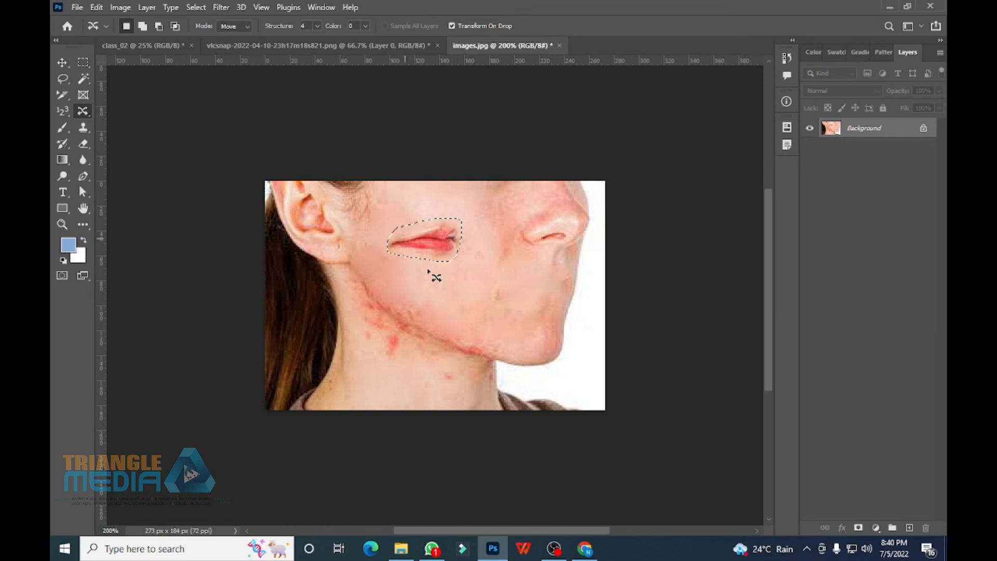
{"action": "key", "text": "ctrl+d"}
{"action": "key", "text": "ctrl+z"}
{"action": "key", "text": "ctrl+z"}
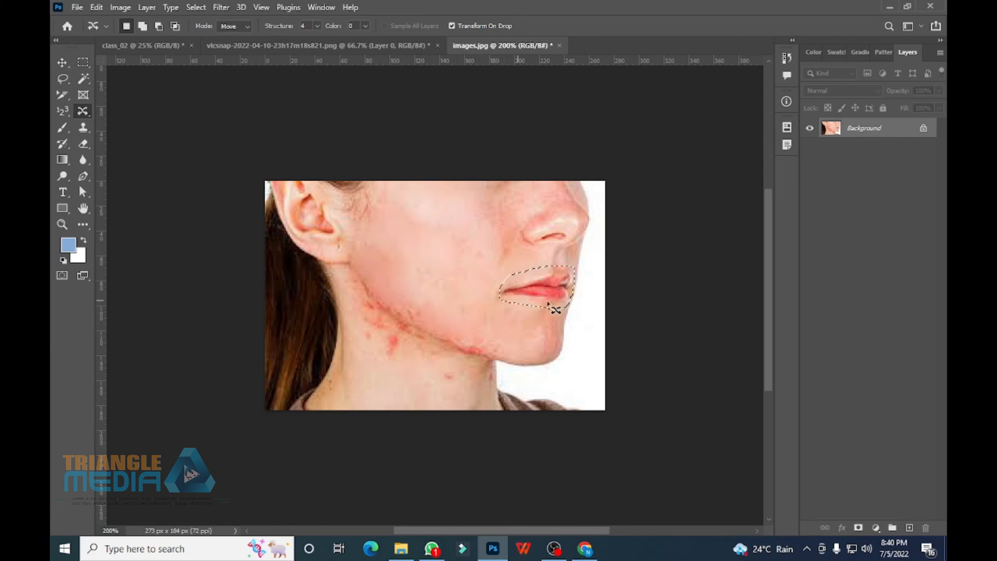
Activate the Red Eye tool, and switch to Chrome to search Google Images for "red eye".
{"action": "right_click", "coordinate": [83, 111]}
{"action": "left_click", "coordinate": [133, 160]}
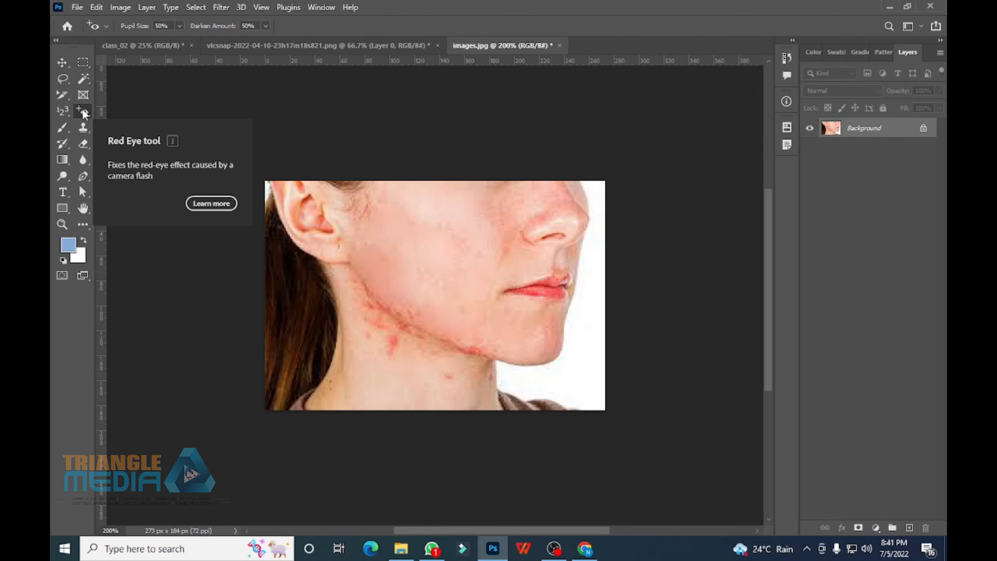
{"action": "left_click", "coordinate": [585, 549]}
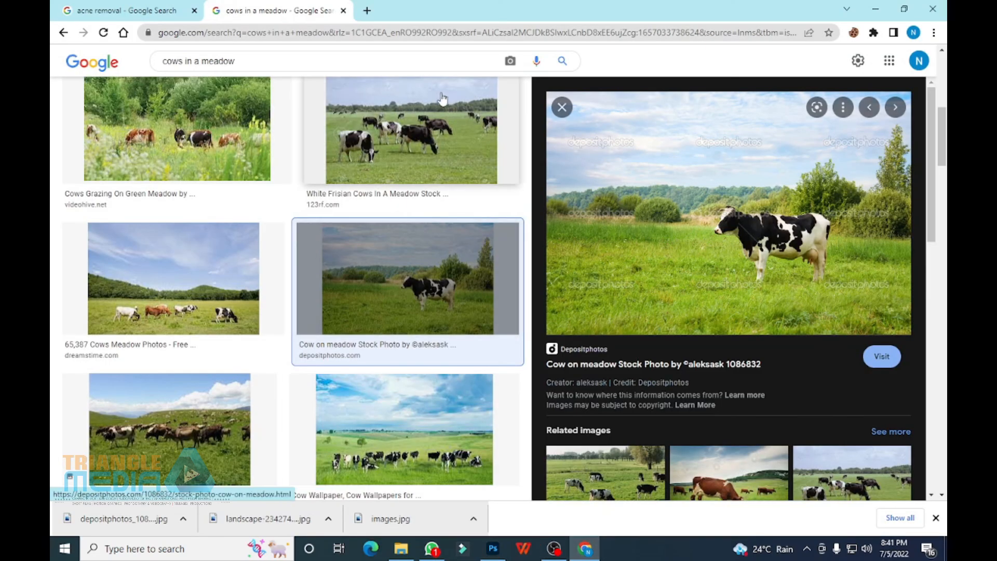
{"action": "left_click", "coordinate": [196, 67]}
{"action": "key", "text": "ctrl+a"}
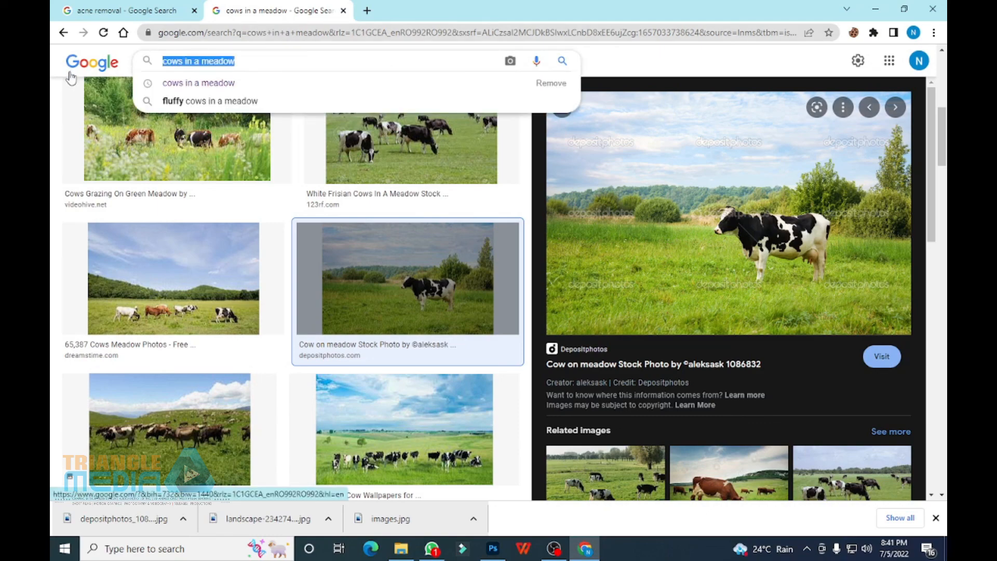
{"action": "type", "text": "red eye"}
{"action": "key", "text": "Return"}
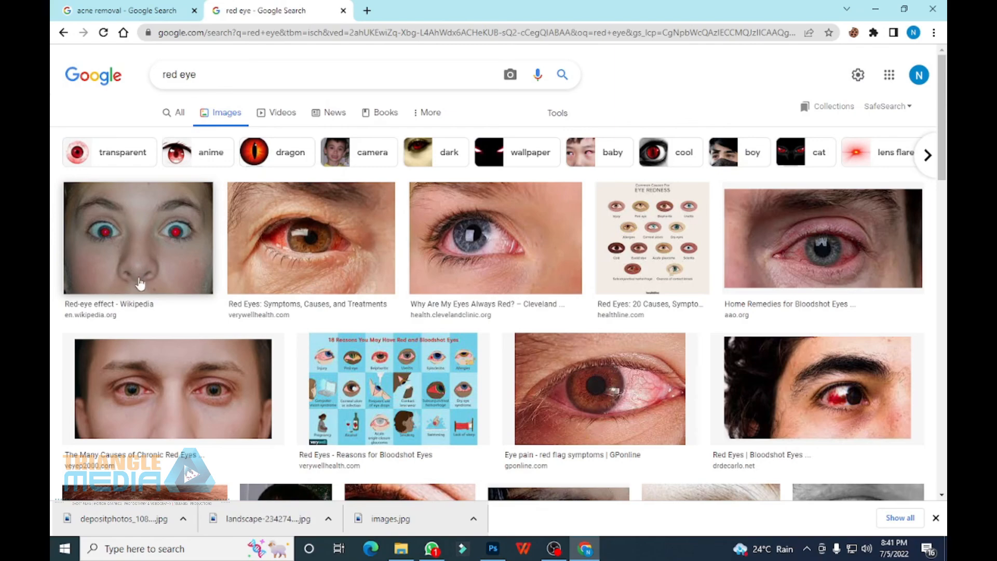
Save Wikipedia's red-eye effect picture and open BoldRedEye.jpg in Photoshop as a separate document.
{"action": "left_click", "coordinate": [140, 283]}
{"action": "right_click", "coordinate": [698, 225]}
{"action": "left_click", "coordinate": [784, 356]}
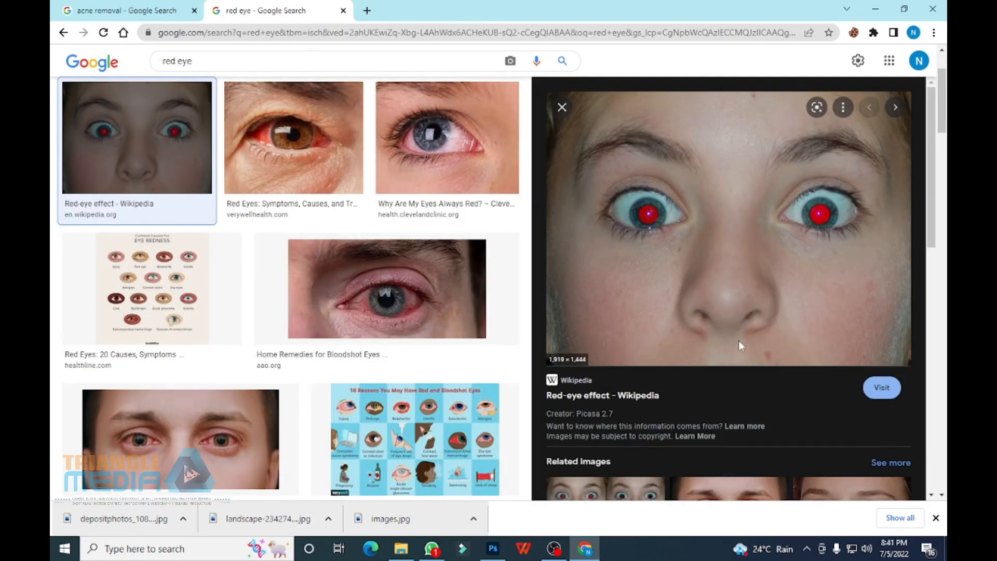
{"action": "left_click", "coordinate": [750, 461]}
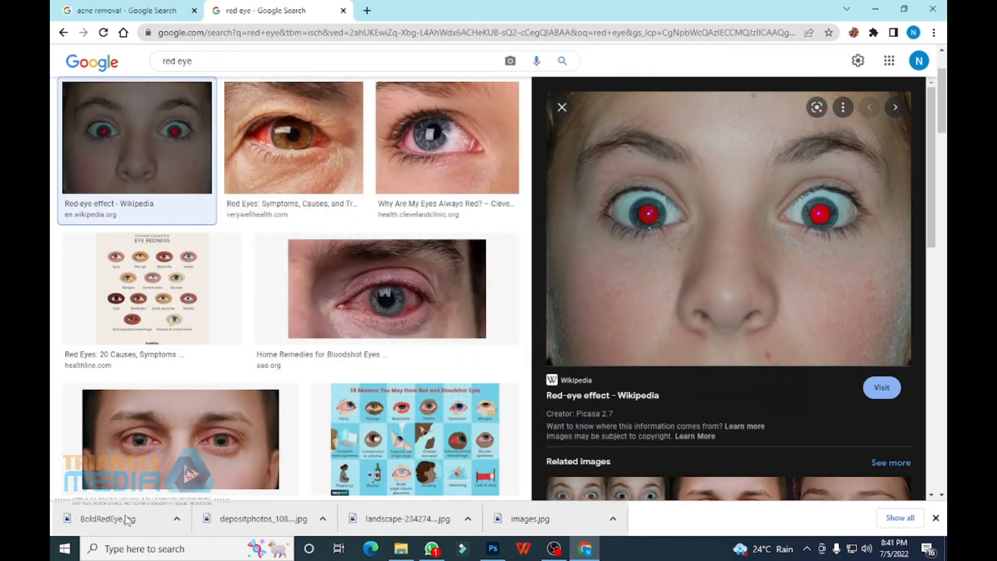
{"action": "left_click_drag", "start_coordinate": [126, 520], "coordinate": [608, 52]}
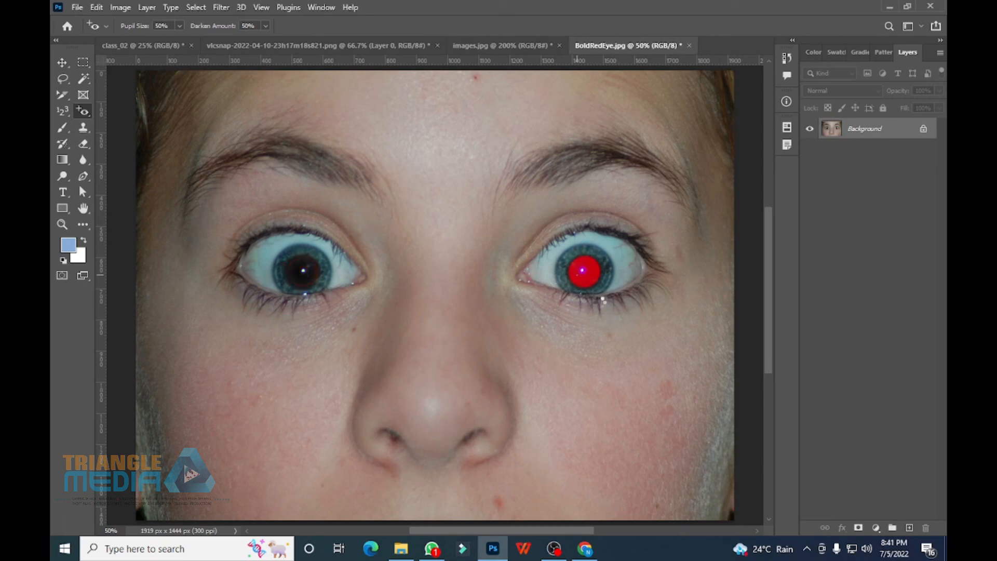
Remove the remaining red pupil in the BoldRedEye.jpg portrait with the Red Eye tool at 50% pupil size and 50% darken amount.
{"action": "left_click", "coordinate": [603, 268]}
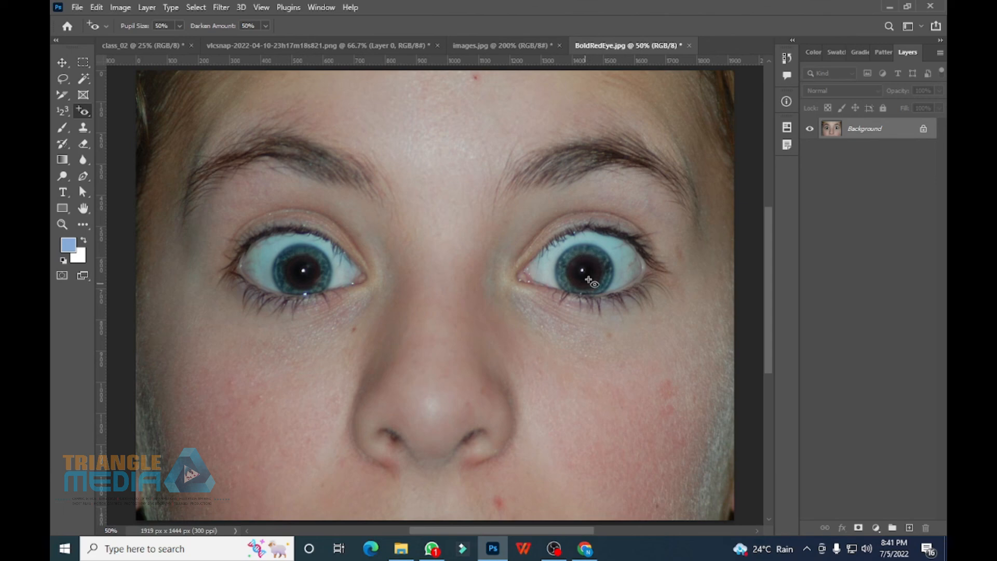
Switch to the images.jpg acne photo and apply the Red Eye tool to the lips.
{"action": "left_click", "coordinate": [333, 45]}
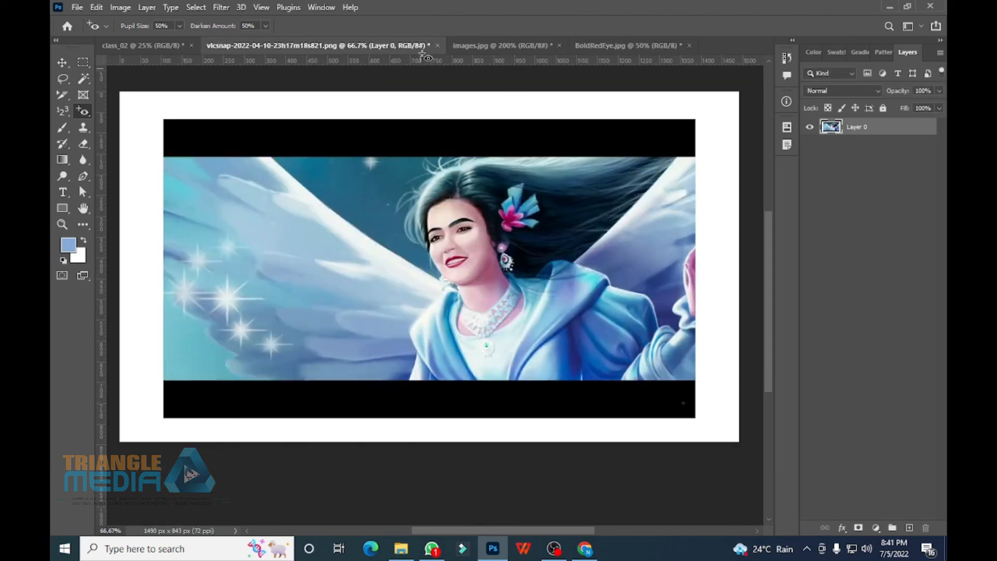
{"action": "left_click", "coordinate": [471, 46]}
{"action": "left_click", "coordinate": [539, 292]}
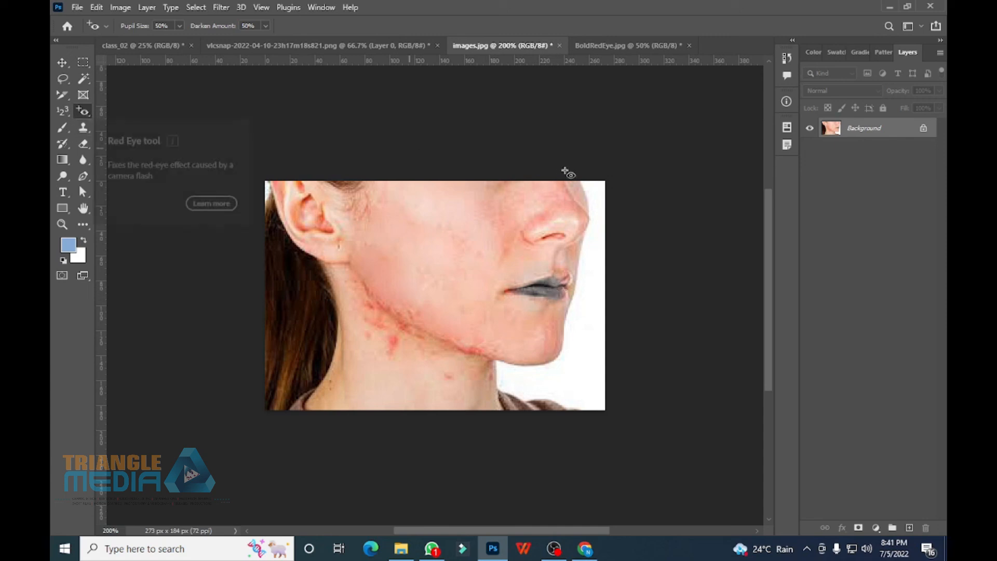
{"action": "left_click", "coordinate": [553, 548]}
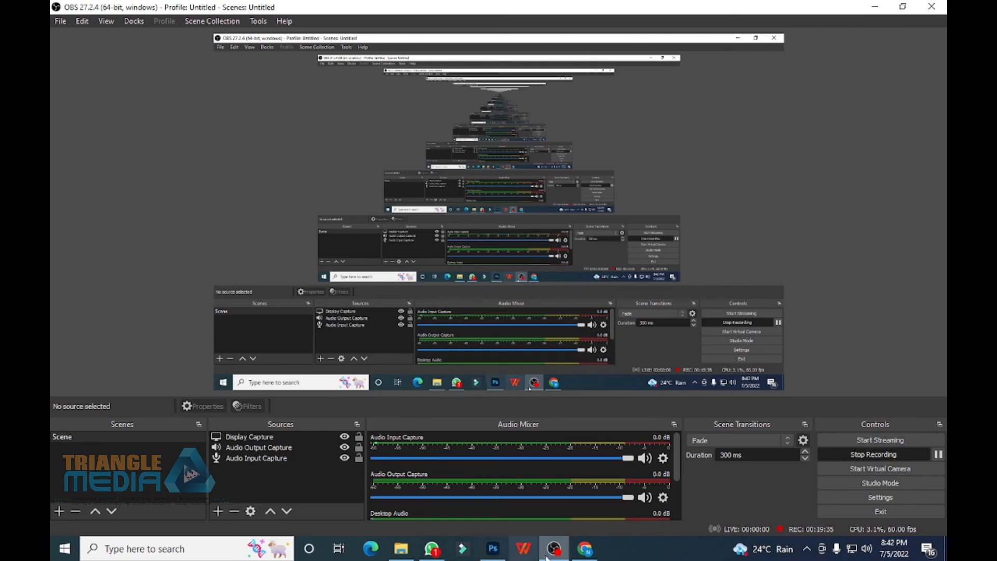
{"action": "left_click", "coordinate": [493, 548]}
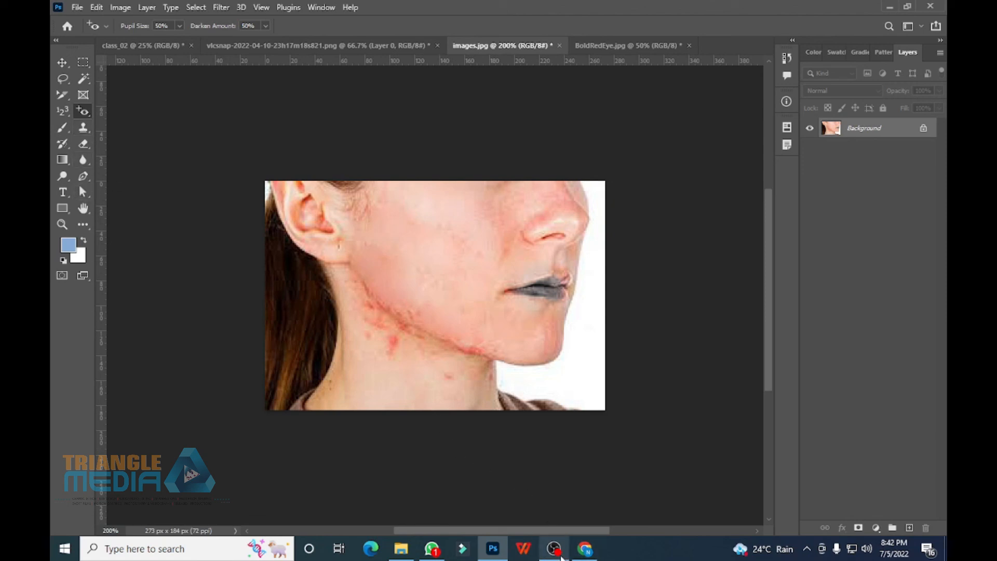
{"action": "mouse_move", "coordinate": [560, 555]}
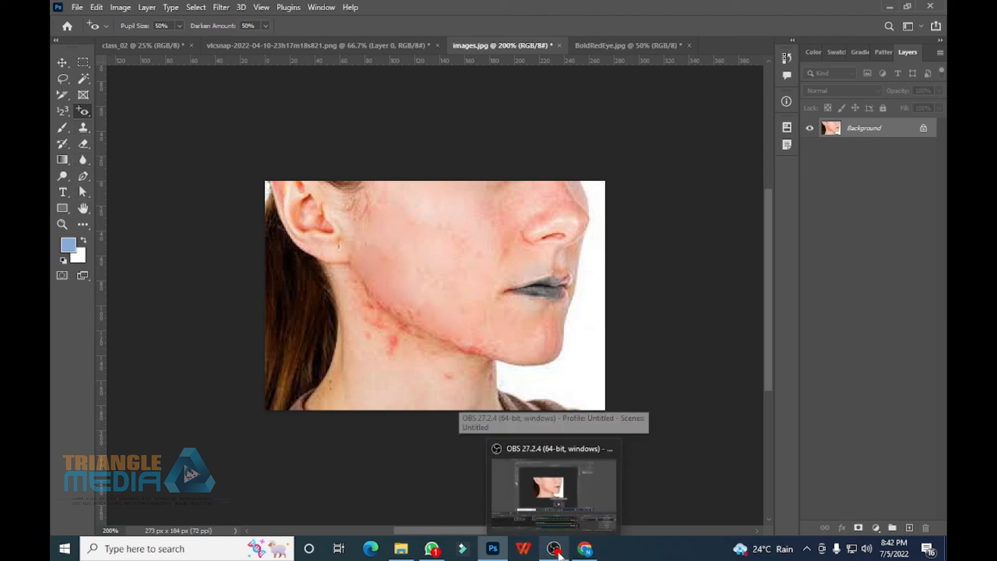